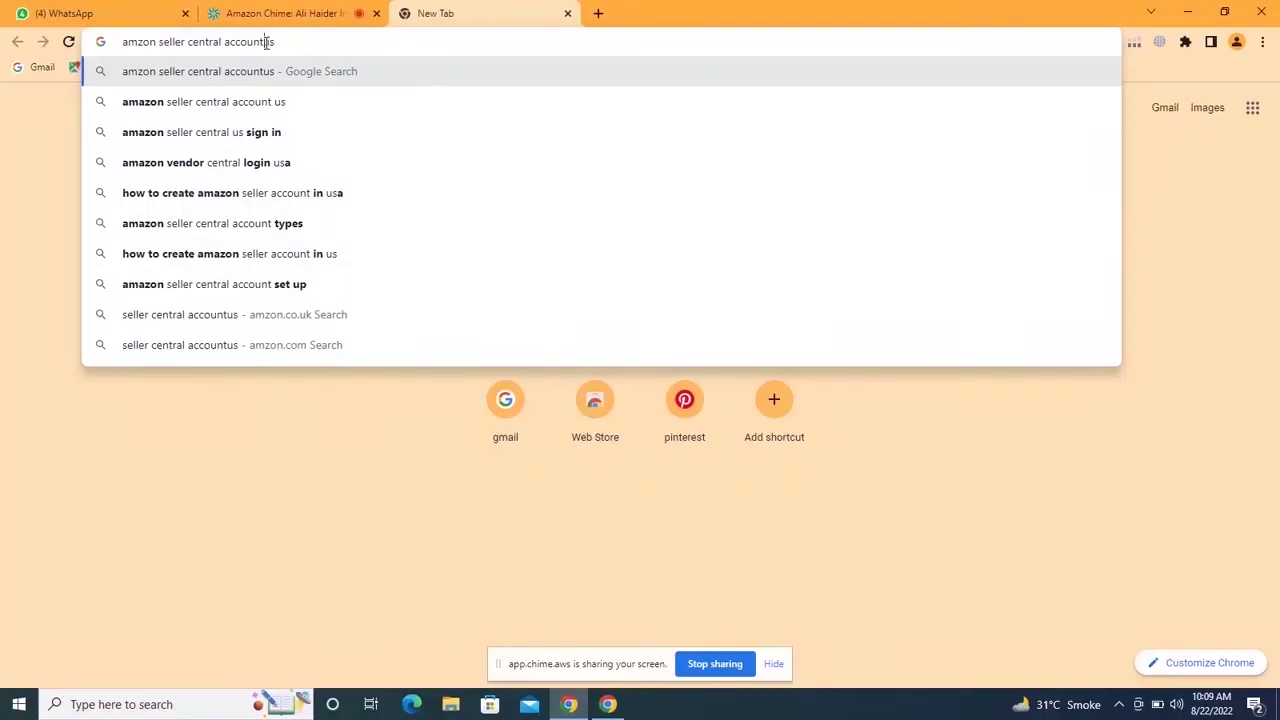
Search Google for 'amzon seller central us'
key("Left")
key("Left")
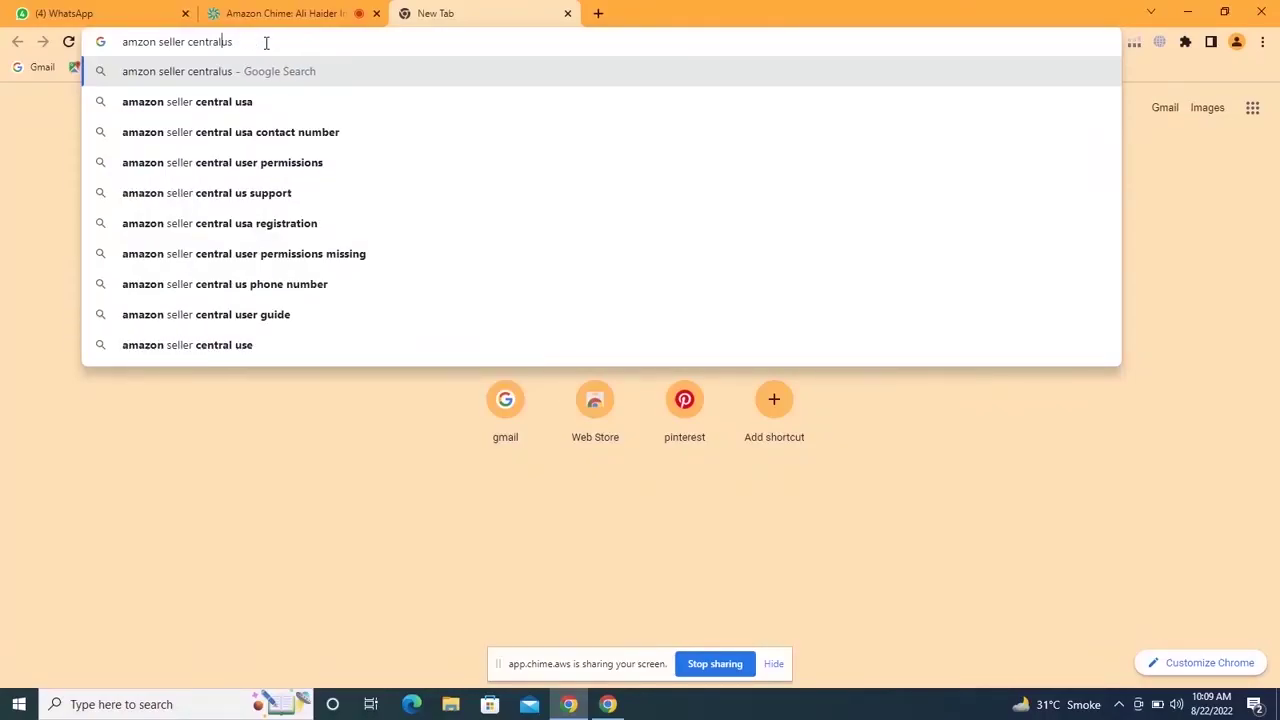
key("Return")
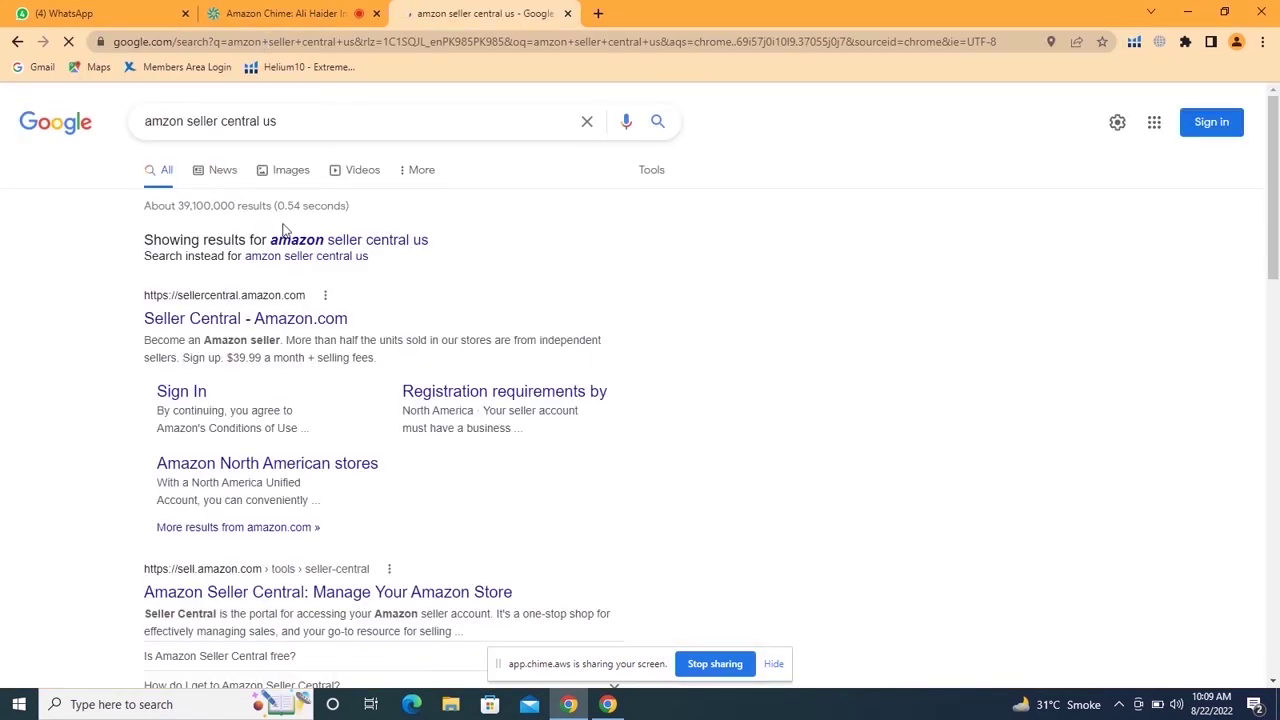
Go from the Seller Central - Amazon.com result to the 'Start selling with Amazon' overview via Learn more
left_click(303, 322)
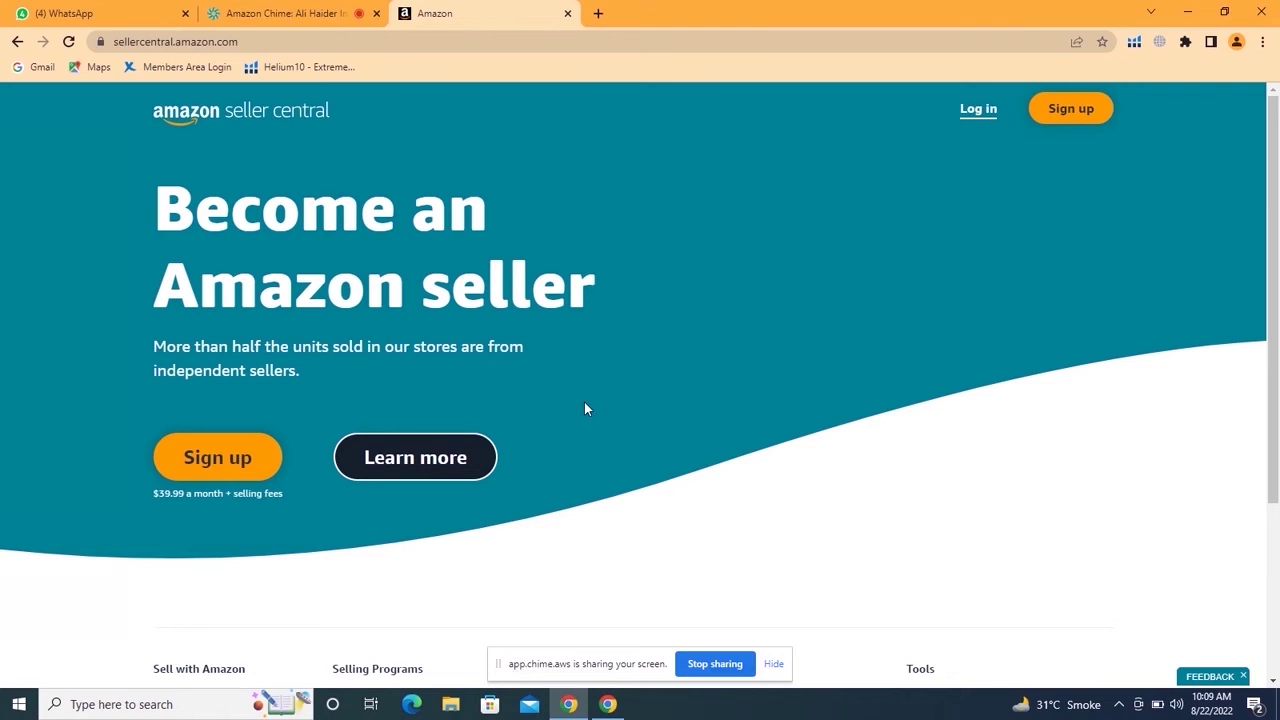
left_click(404, 458)
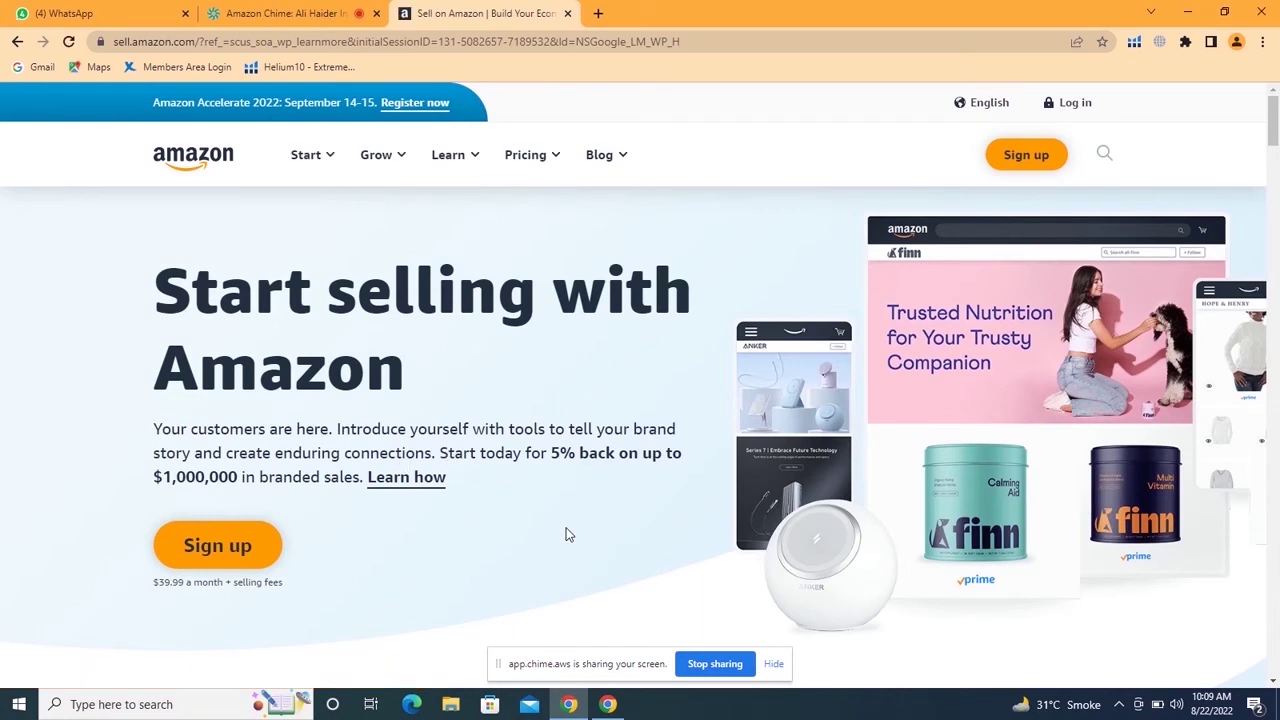
Open the Pricing page and review it down to the Individual versus Professional plan comparison
left_click(535, 160)
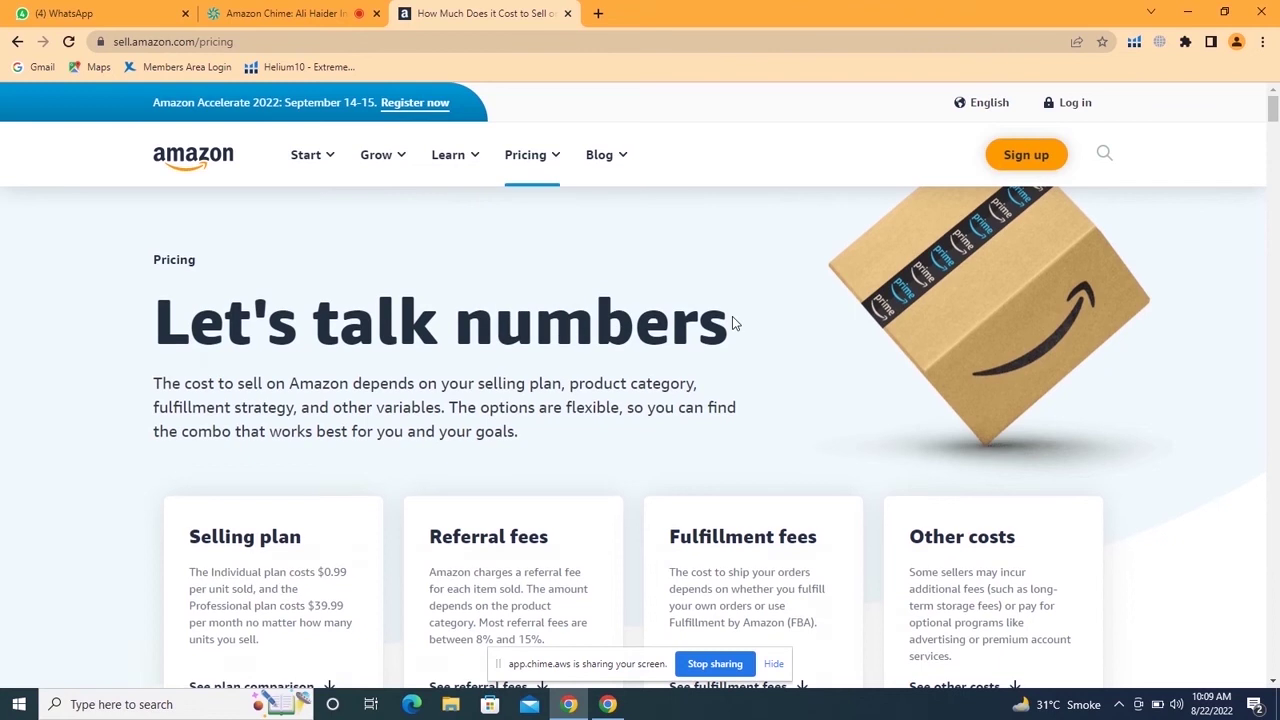
scroll(732, 318, "down", 2)
scroll(773, 272, "down", 4)
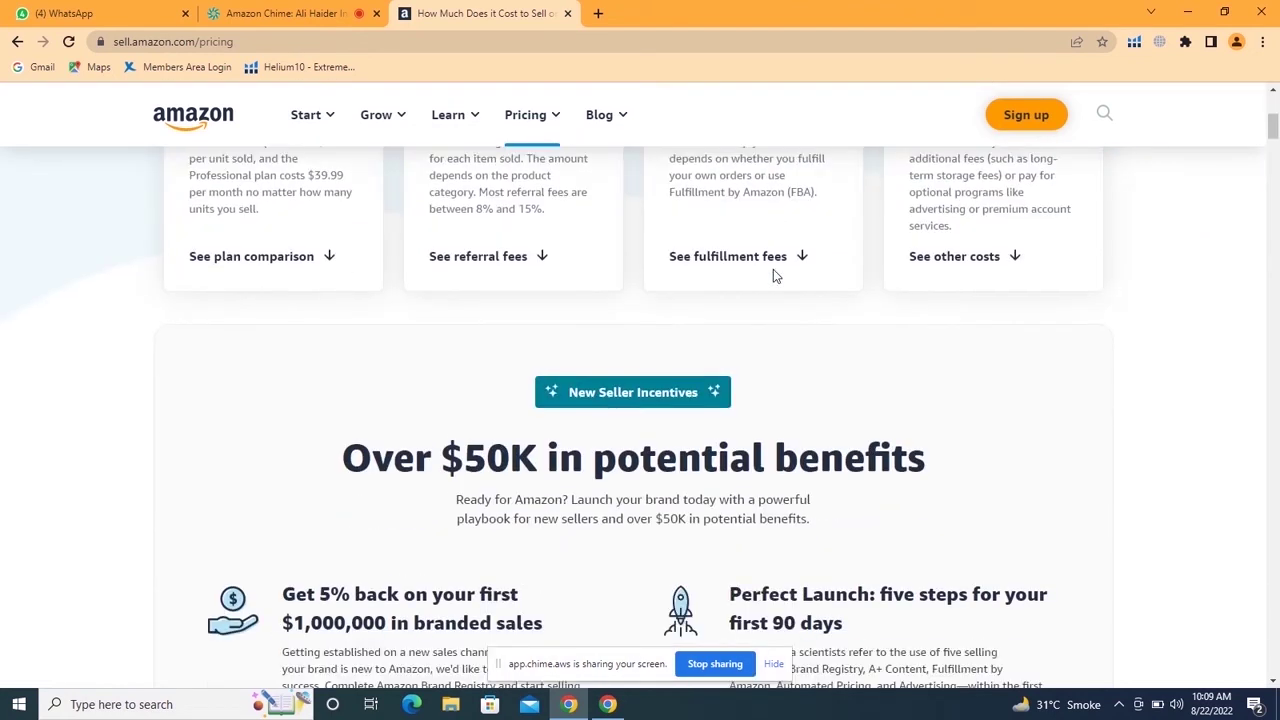
scroll(773, 269, "down", 3)
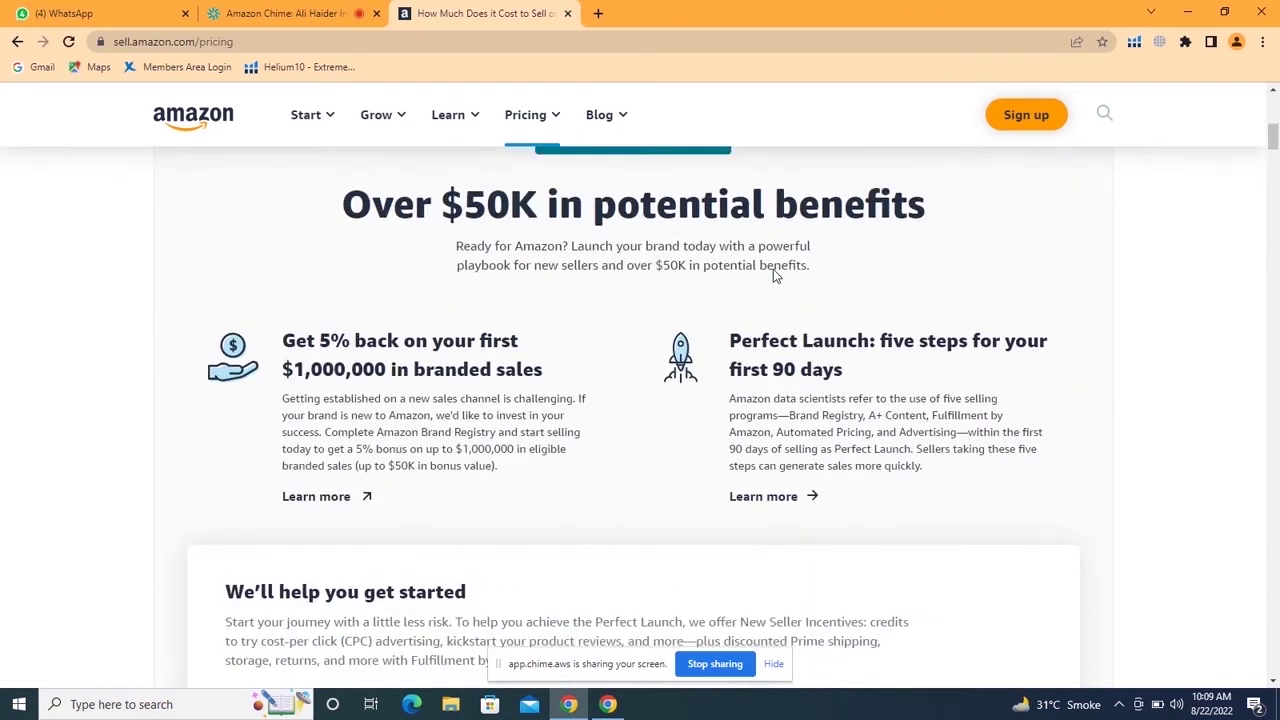
scroll(775, 275, "down", 8)
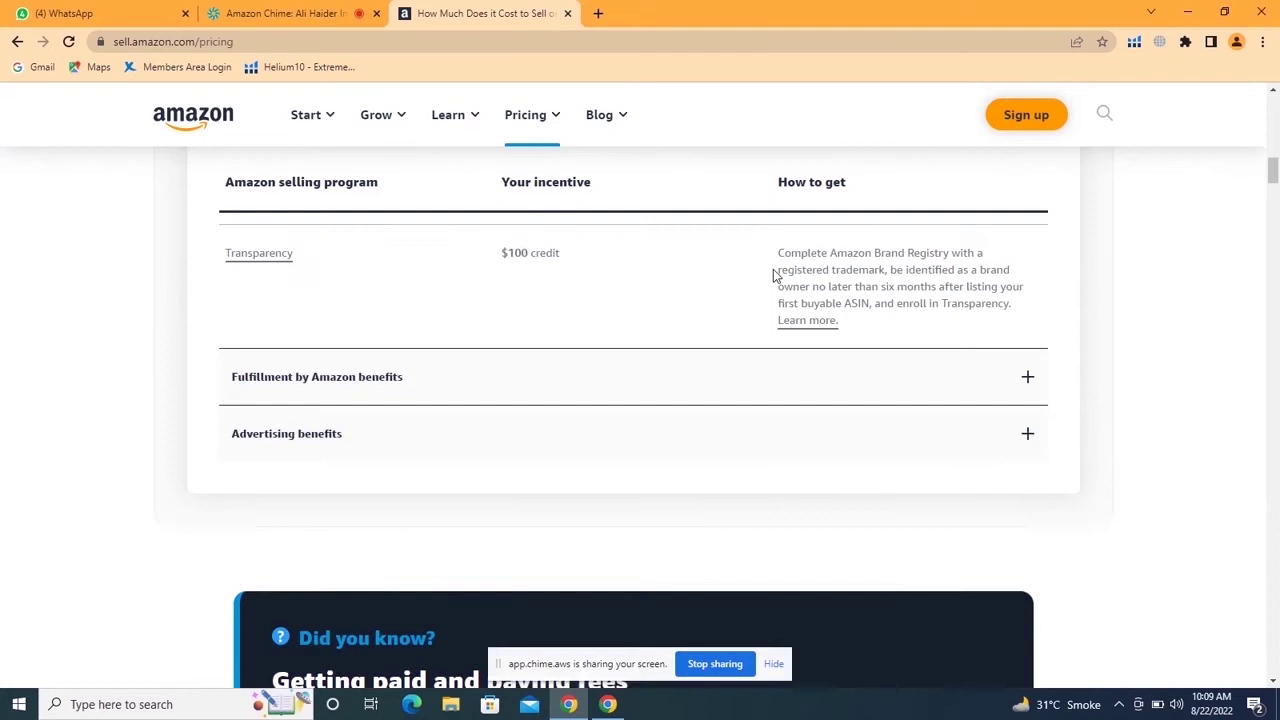
scroll(773, 275, "down", 1)
scroll(773, 275, "down", 2)
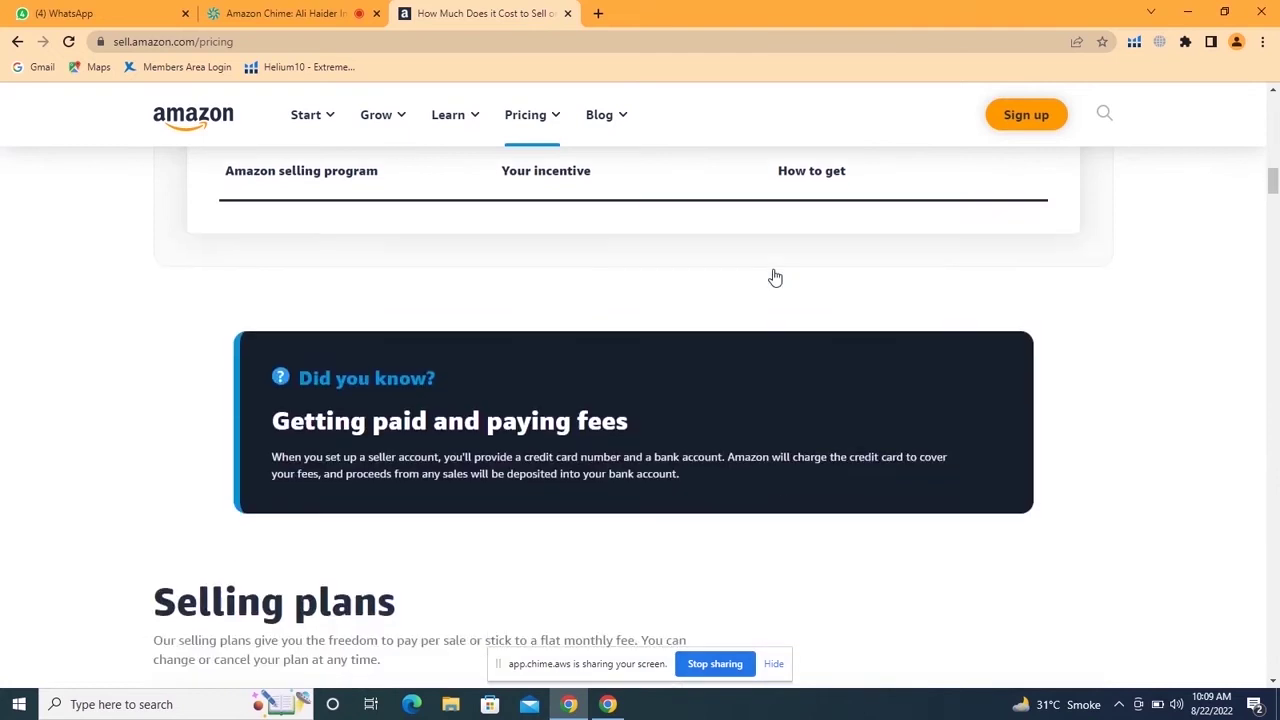
scroll(774, 275, "up", 3)
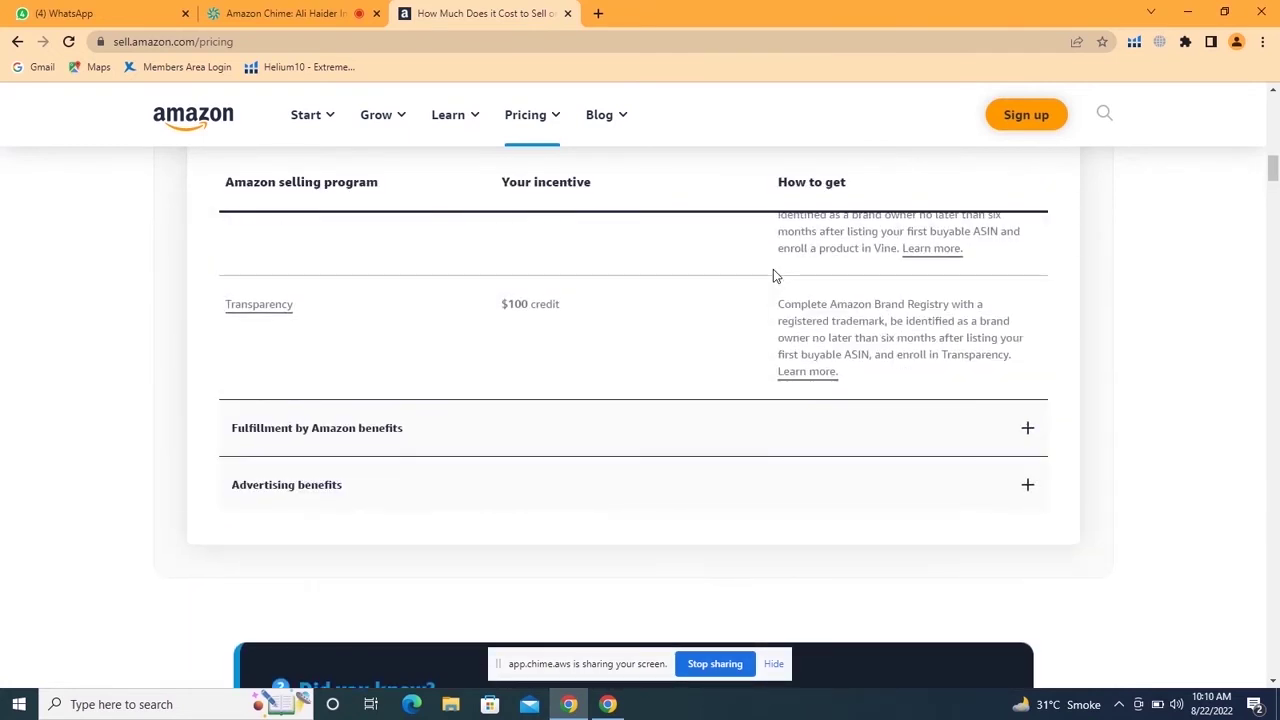
scroll(773, 272, "down", 5)
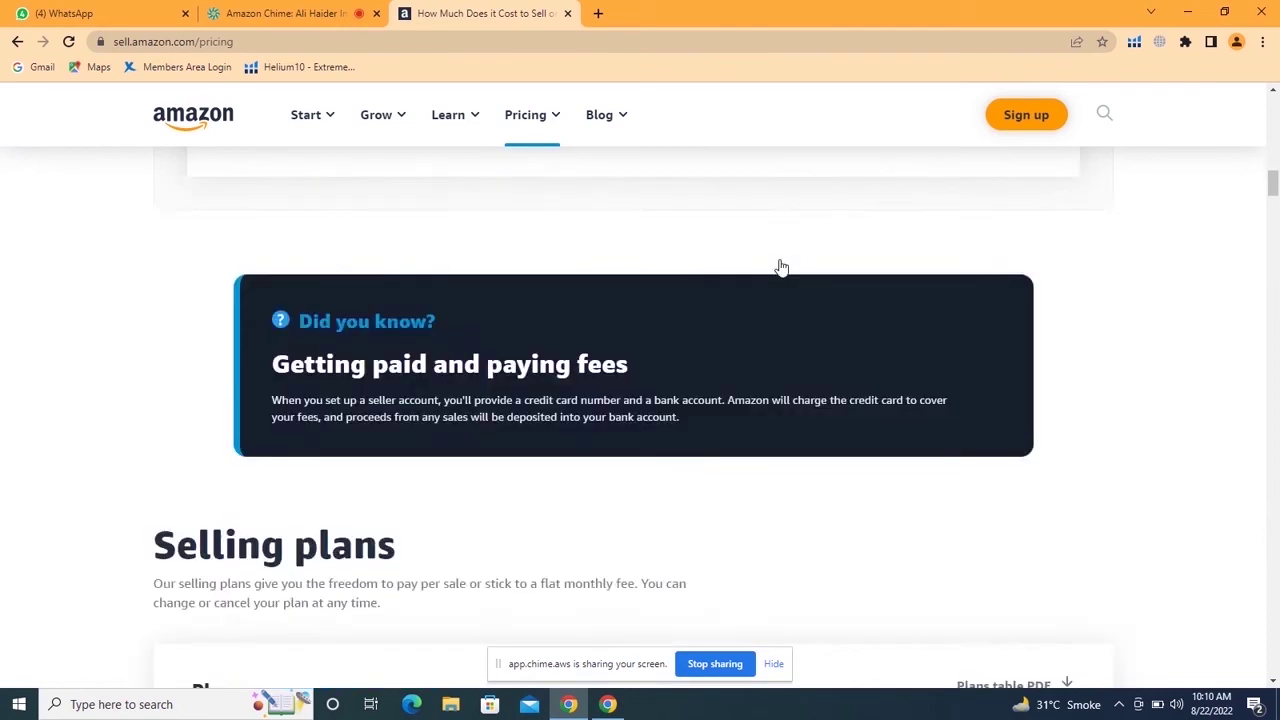
scroll(781, 268, "down", 10)
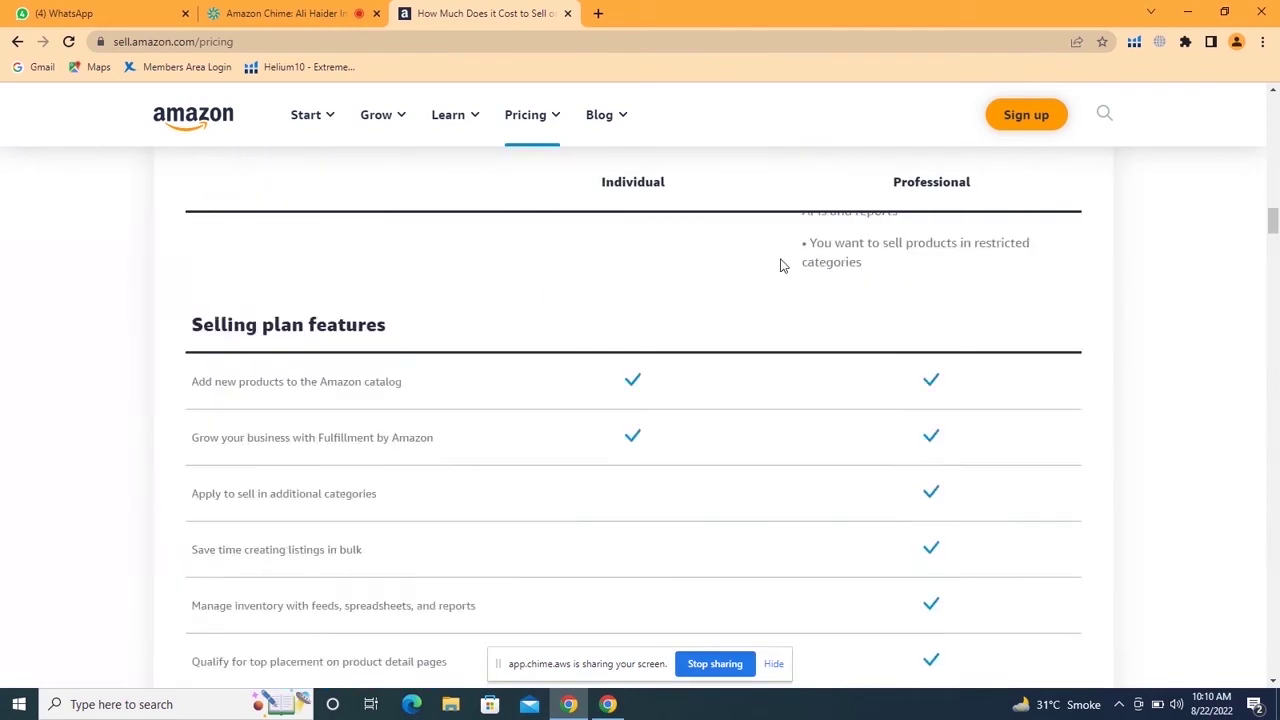
scroll(783, 265, "down", 5)
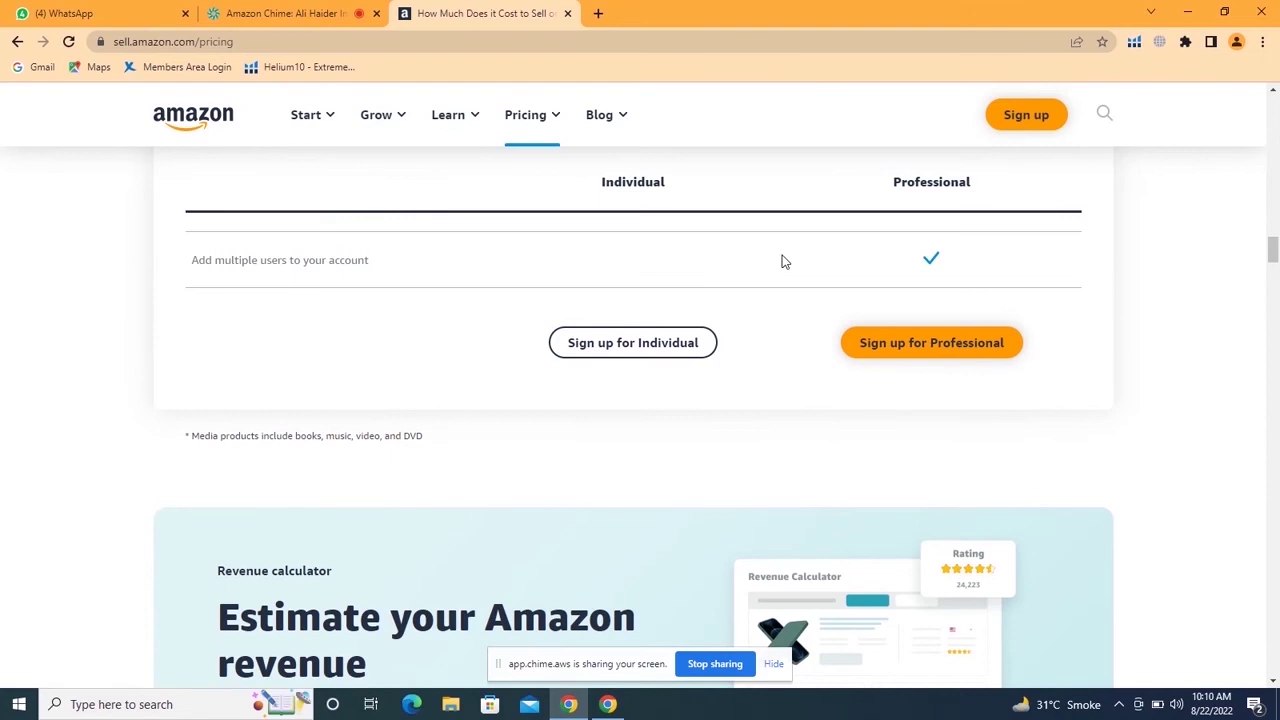
Choose 'Sign up for Individual' and go to 'Create your Amazon account' from sign-in
left_click(657, 350)
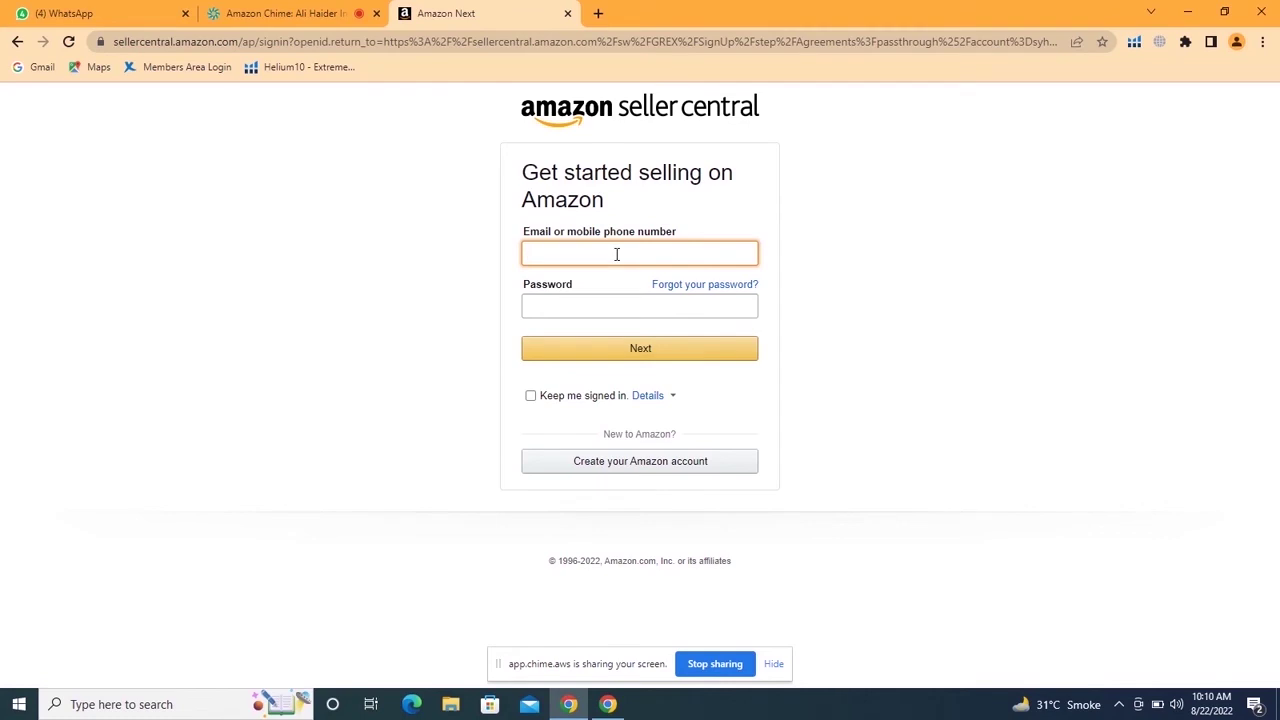
left_click(641, 474)
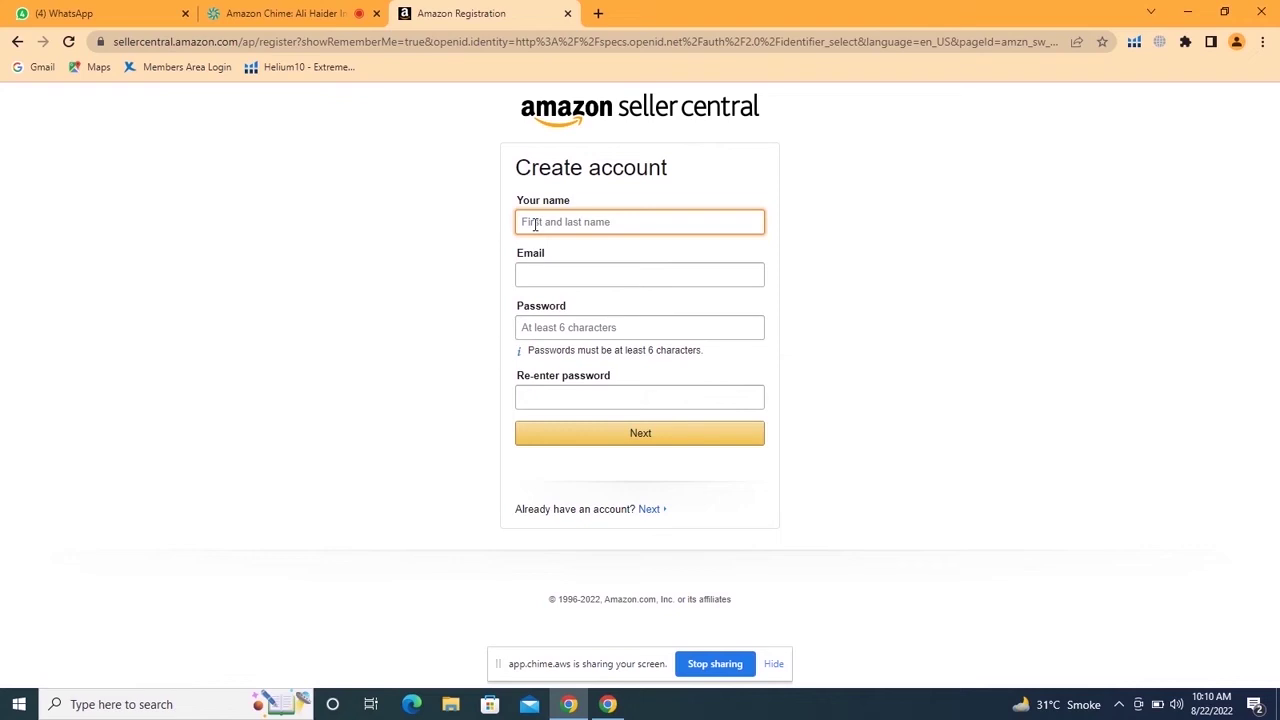
Fill in the seller's name and the saved e-mail address on the Create account form
left_click(547, 222)
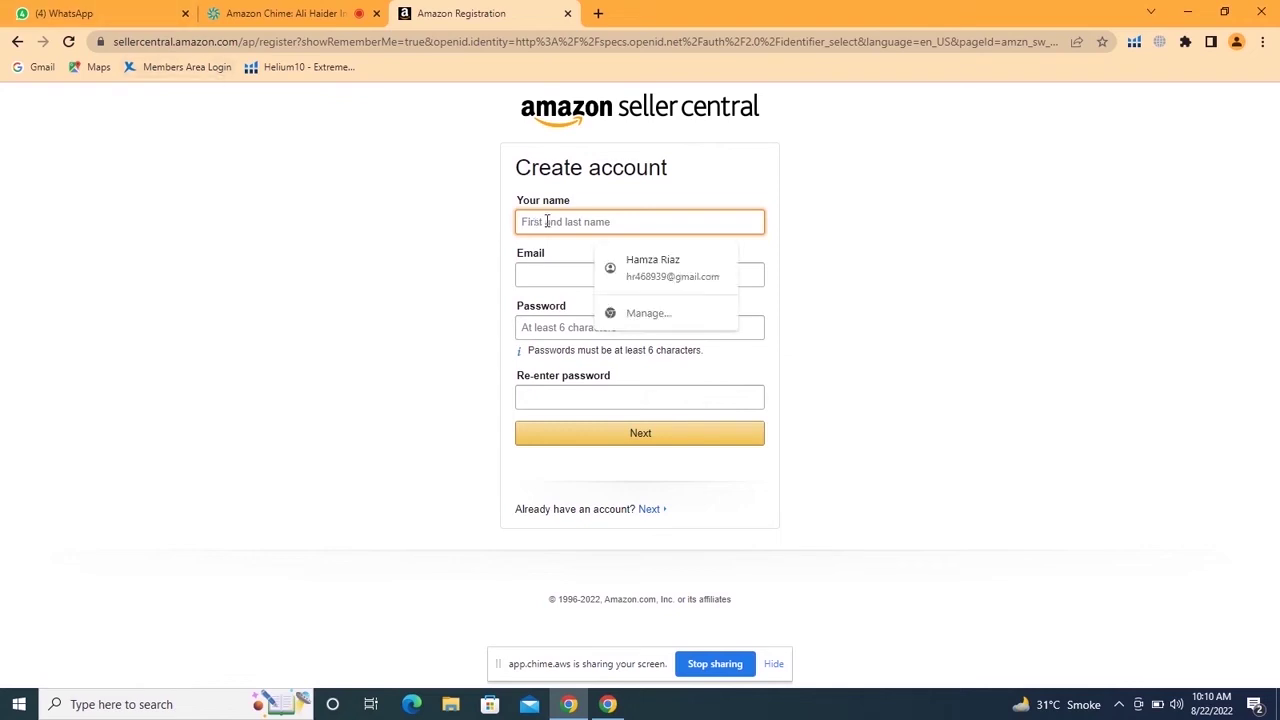
left_click(548, 279)
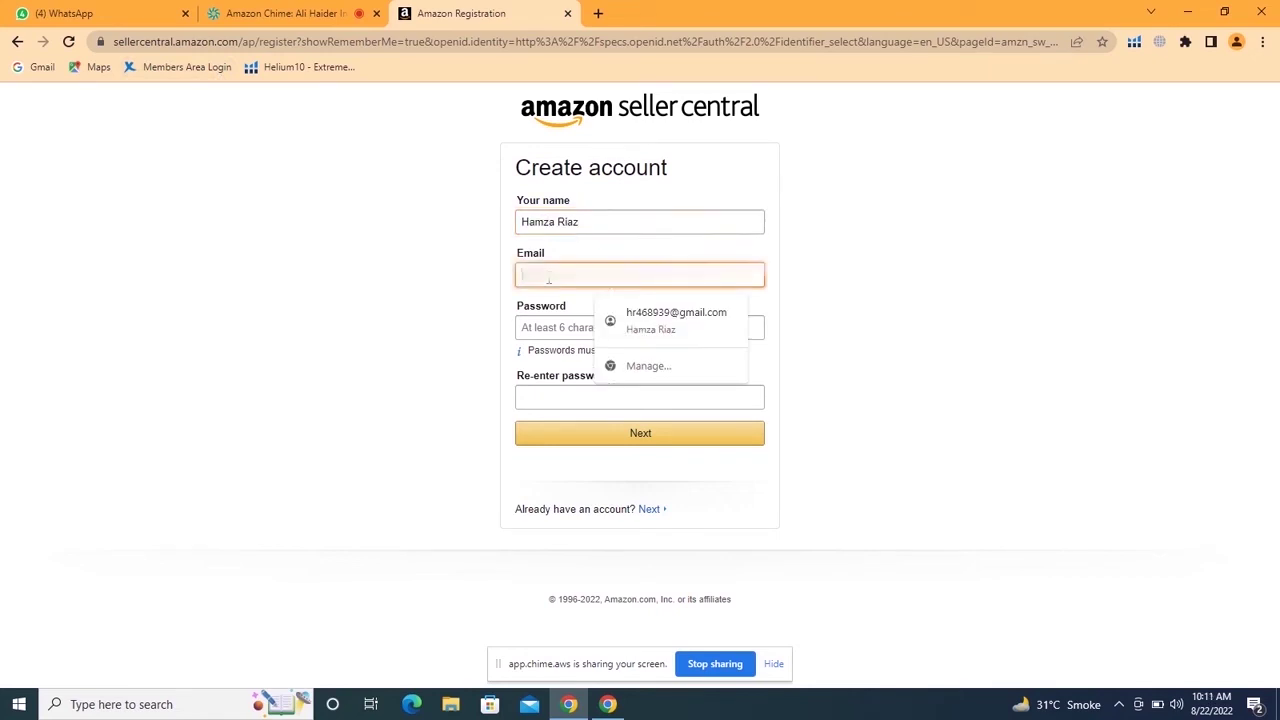
left_click(645, 315)
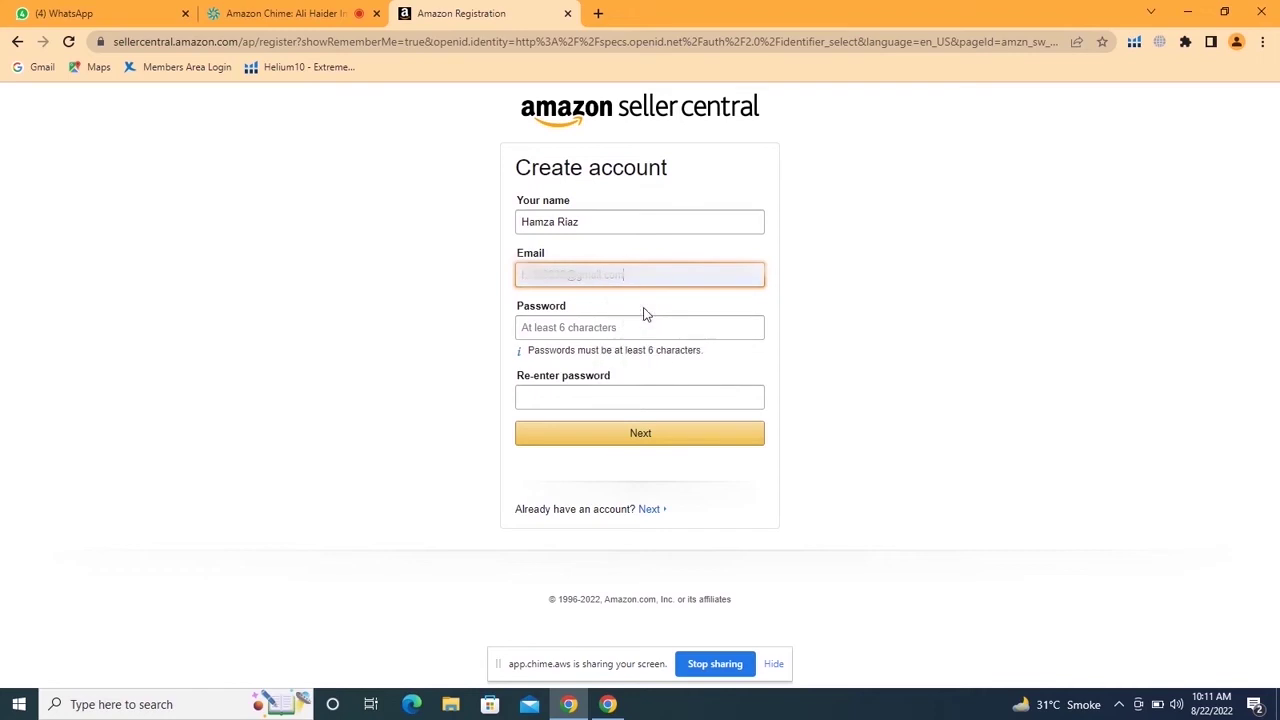
Enter the account password in both Password and Re-enter password fields
left_click(575, 328)
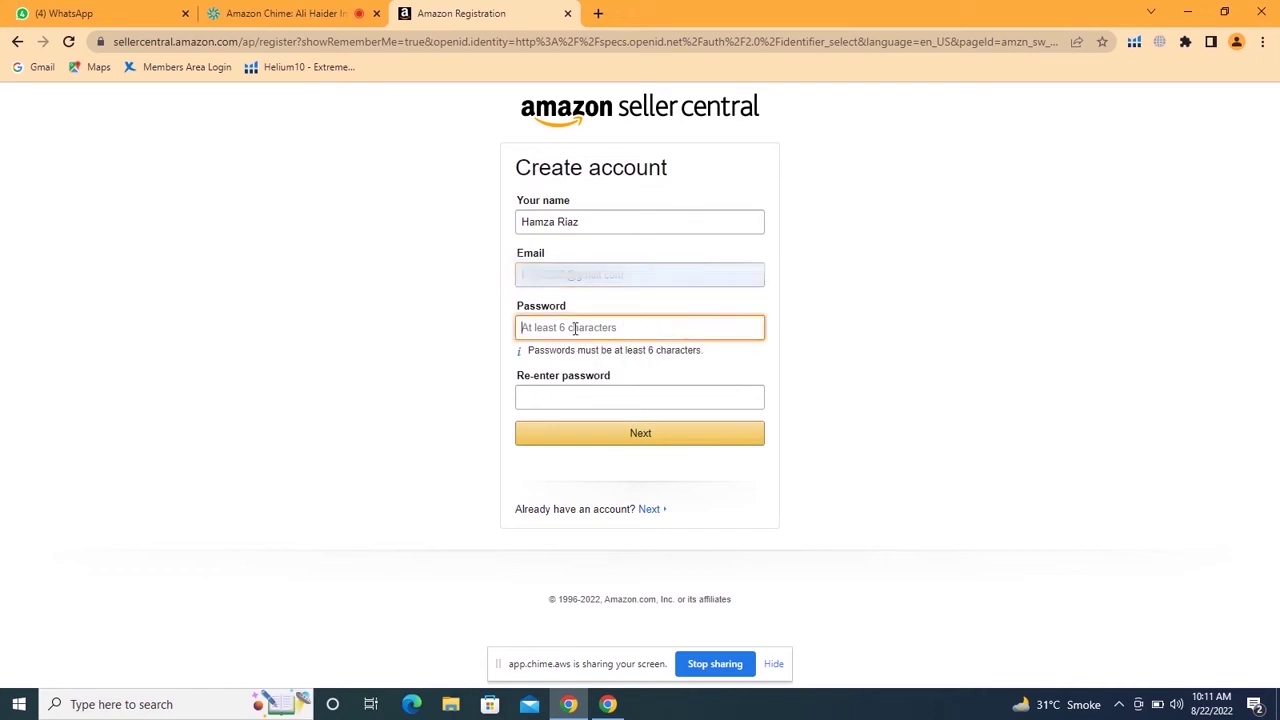
left_click(546, 397)
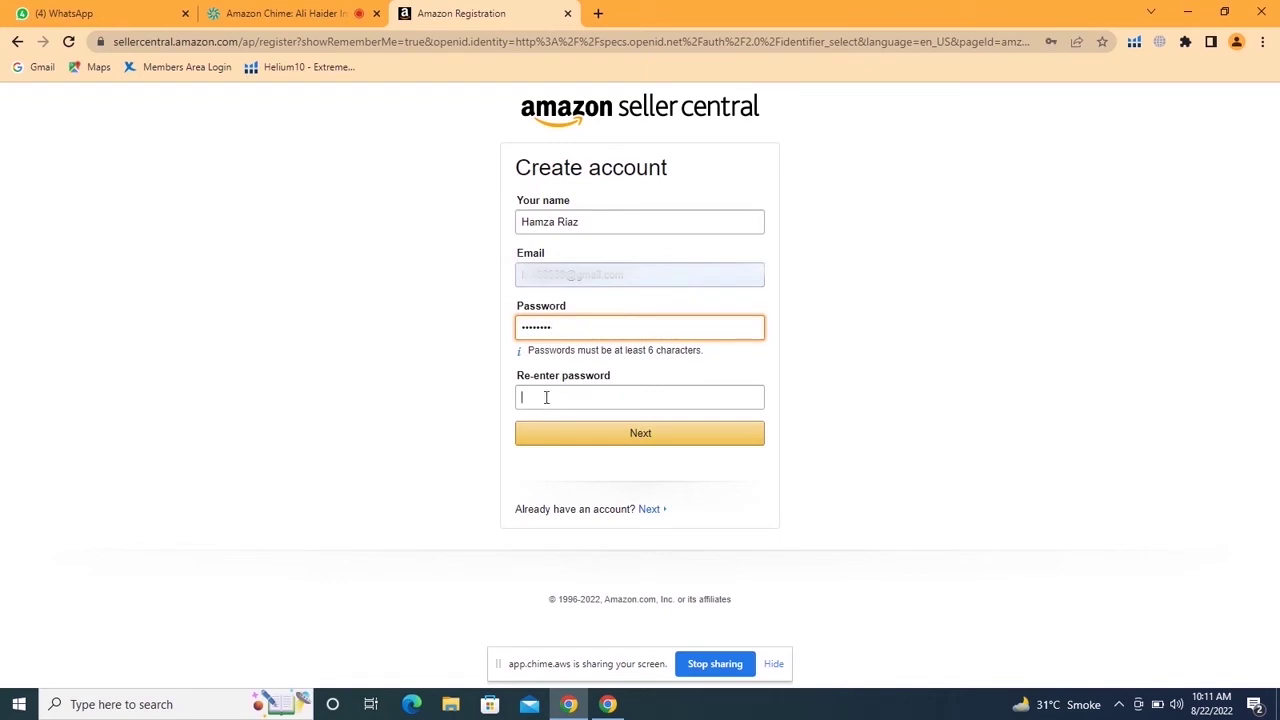
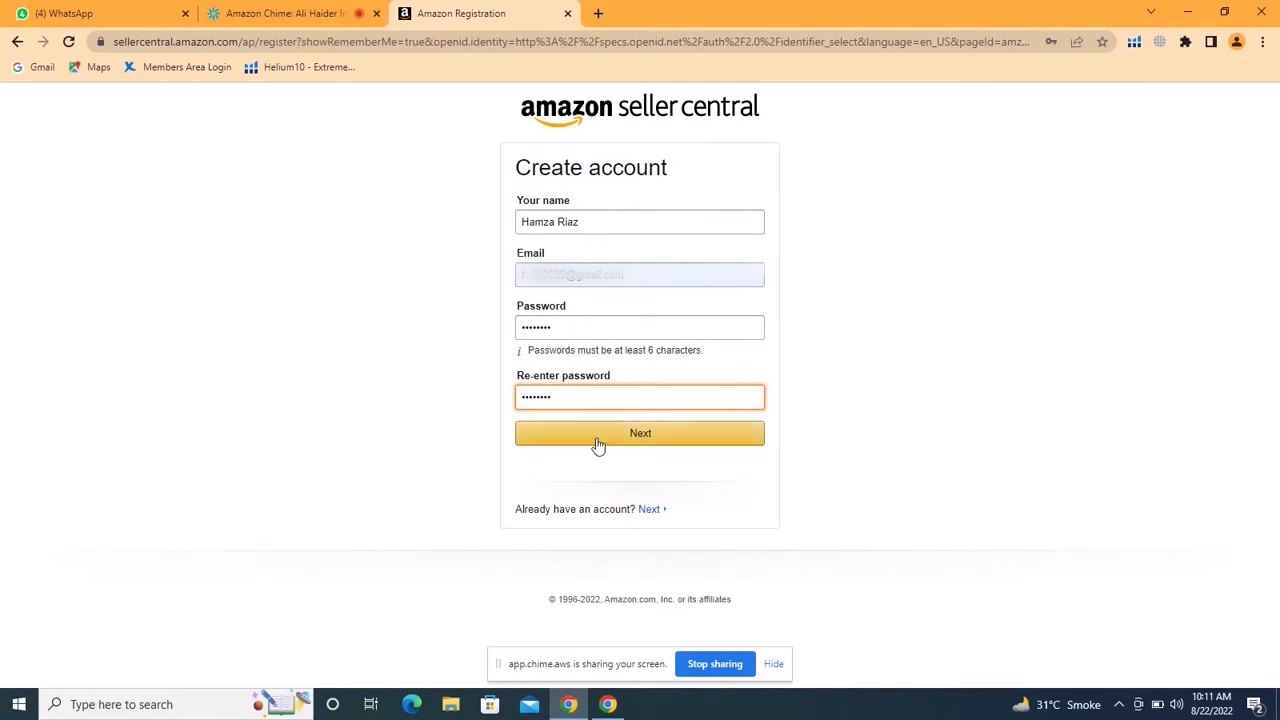
Submit the account details with Next and enter the e-mailed one-time verification code
left_click(598, 445)
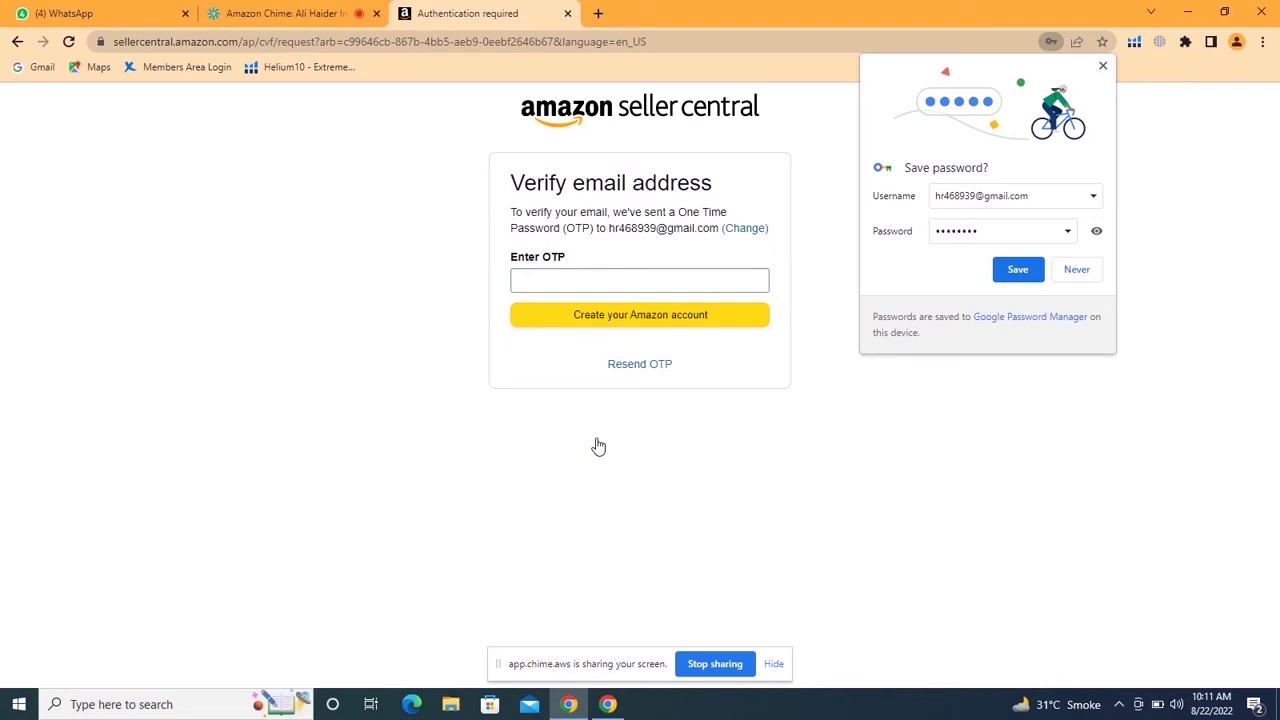
left_click(544, 284)
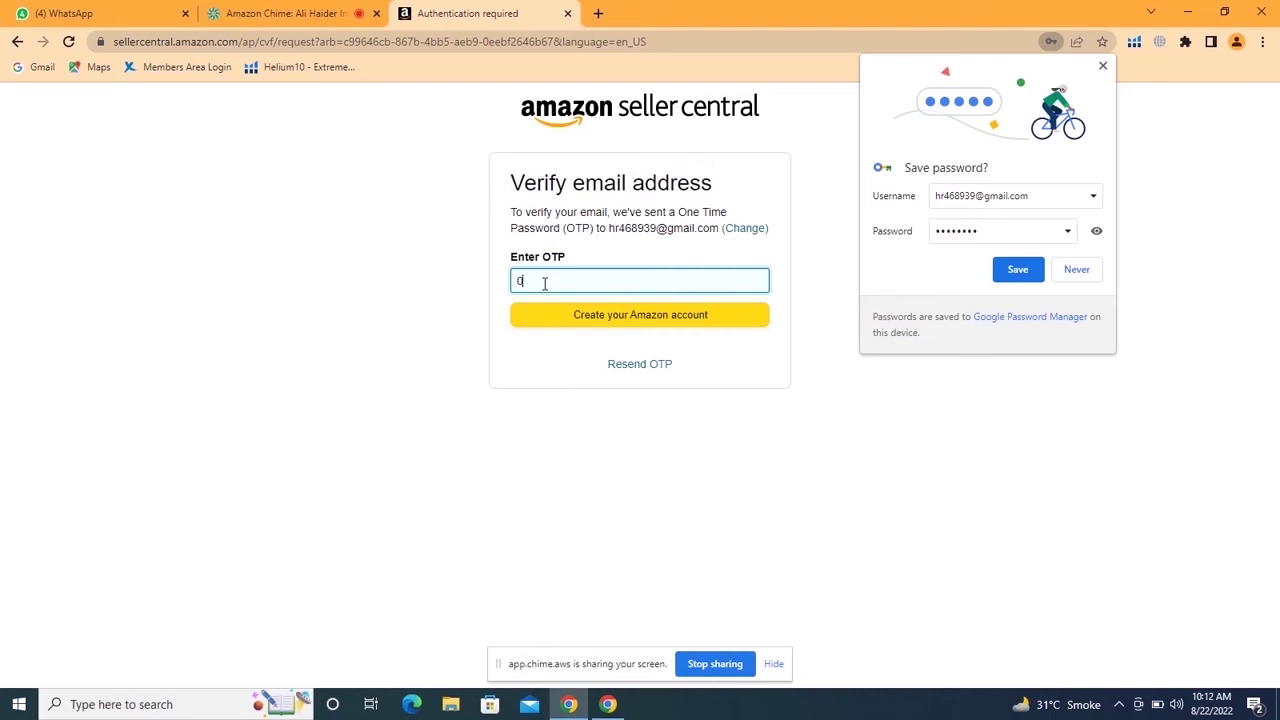
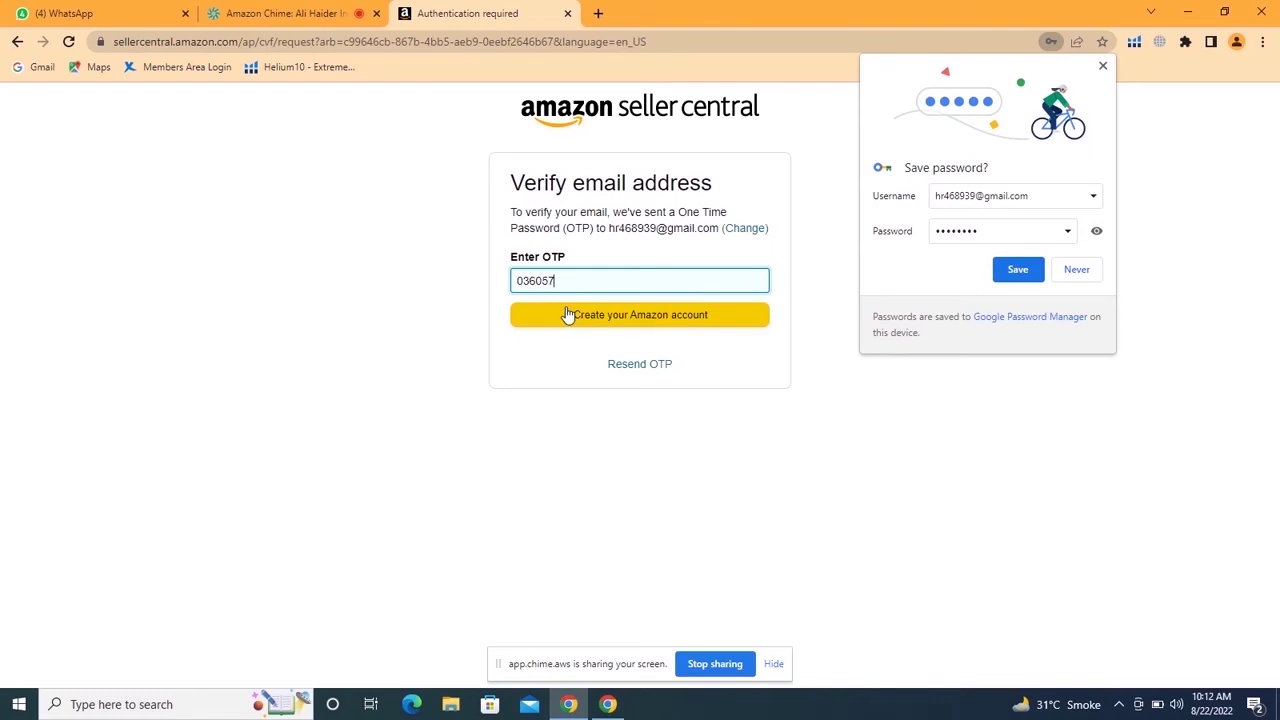
Create the Amazon account, close Chrome's save-password popup, and click Begin on the welcome page
left_click(567, 315)
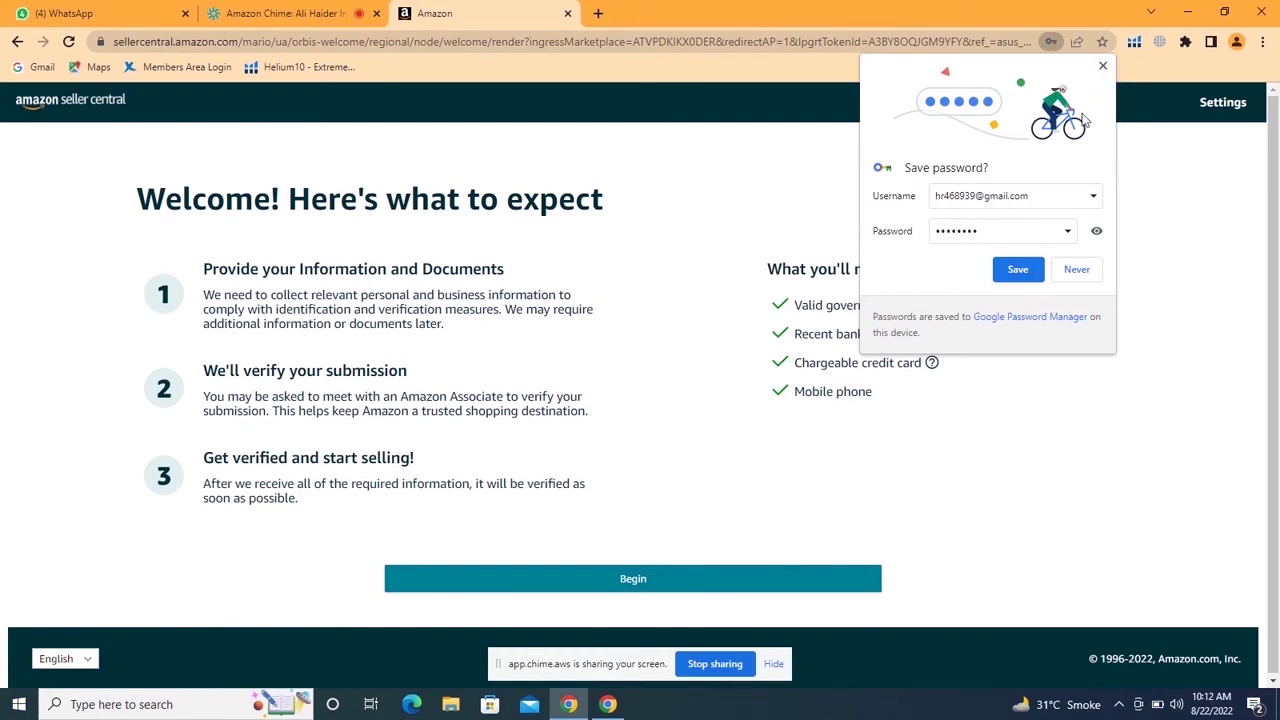
left_click(1103, 66)
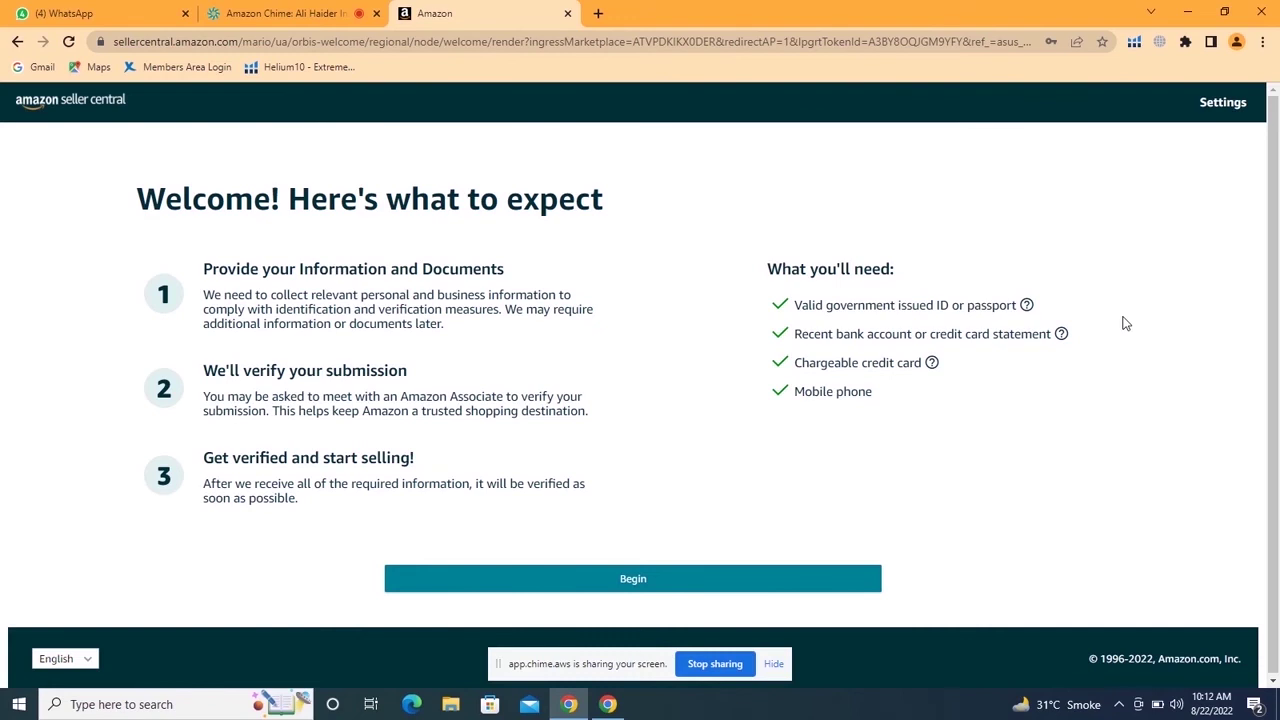
left_click(708, 580)
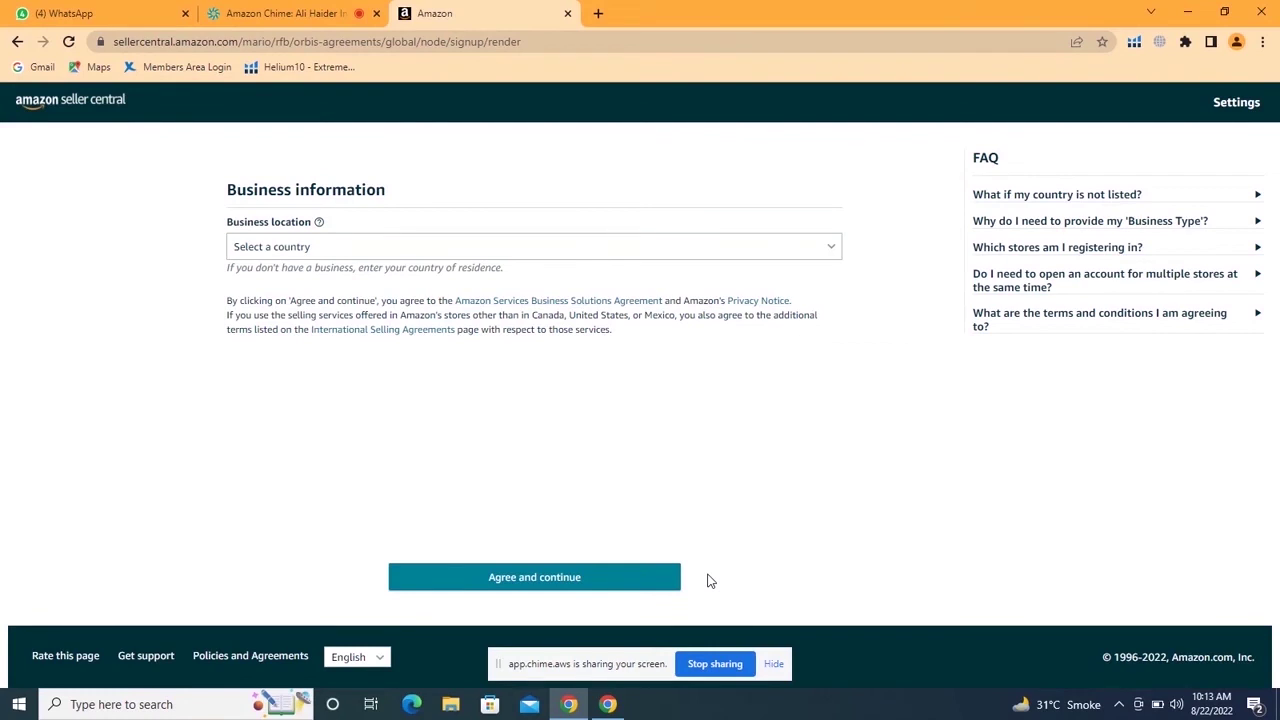
Pick Pakistan from the Business location country list
left_click(830, 251)
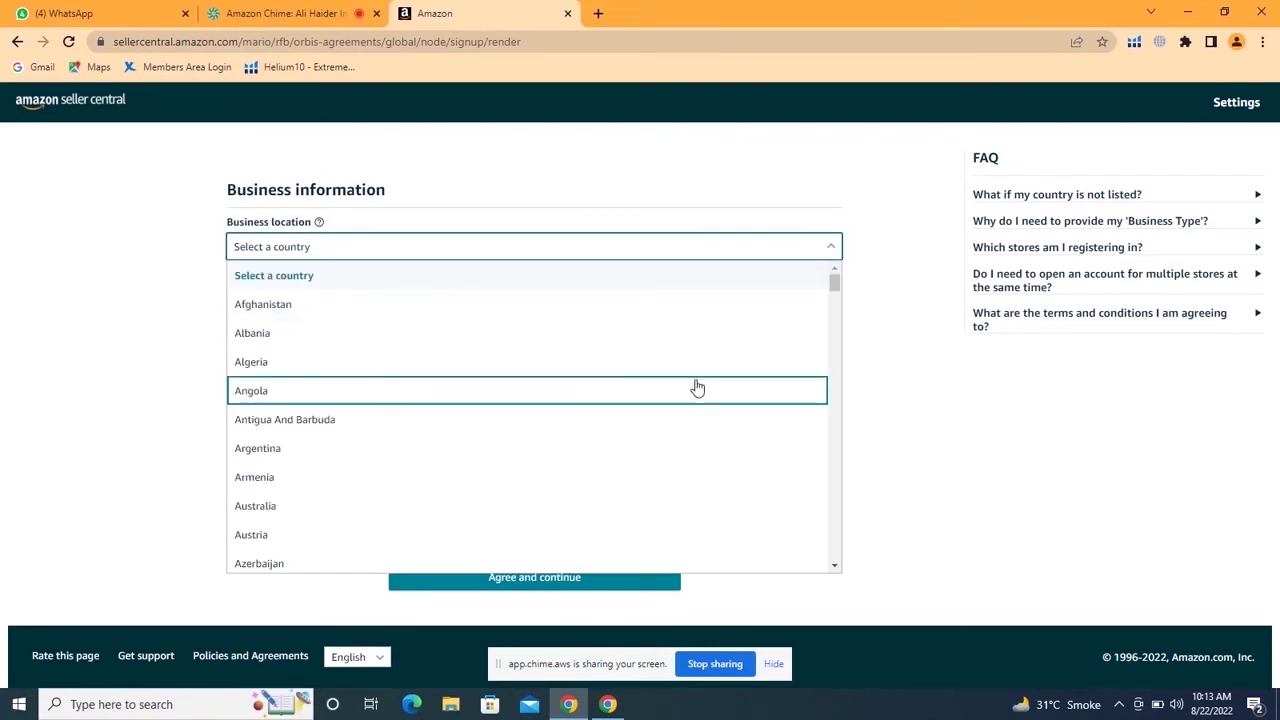
scroll(697, 388, "down", 10)
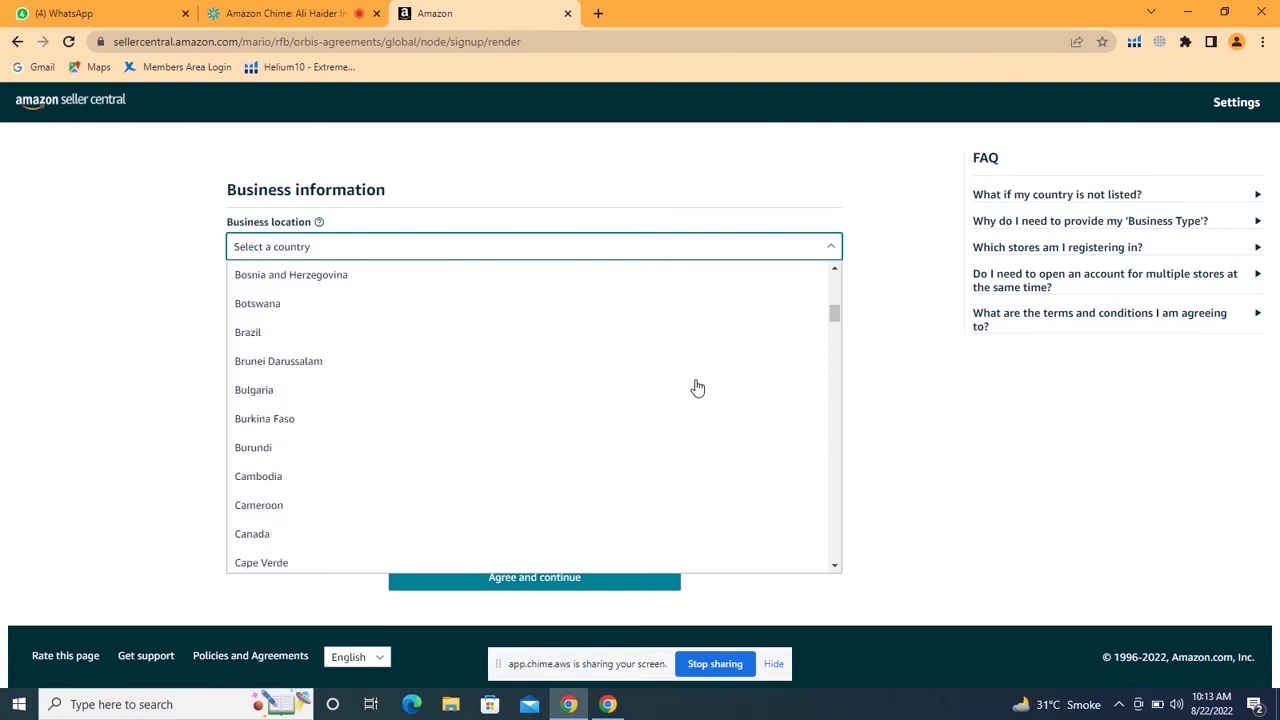
scroll(697, 388, "down", 12)
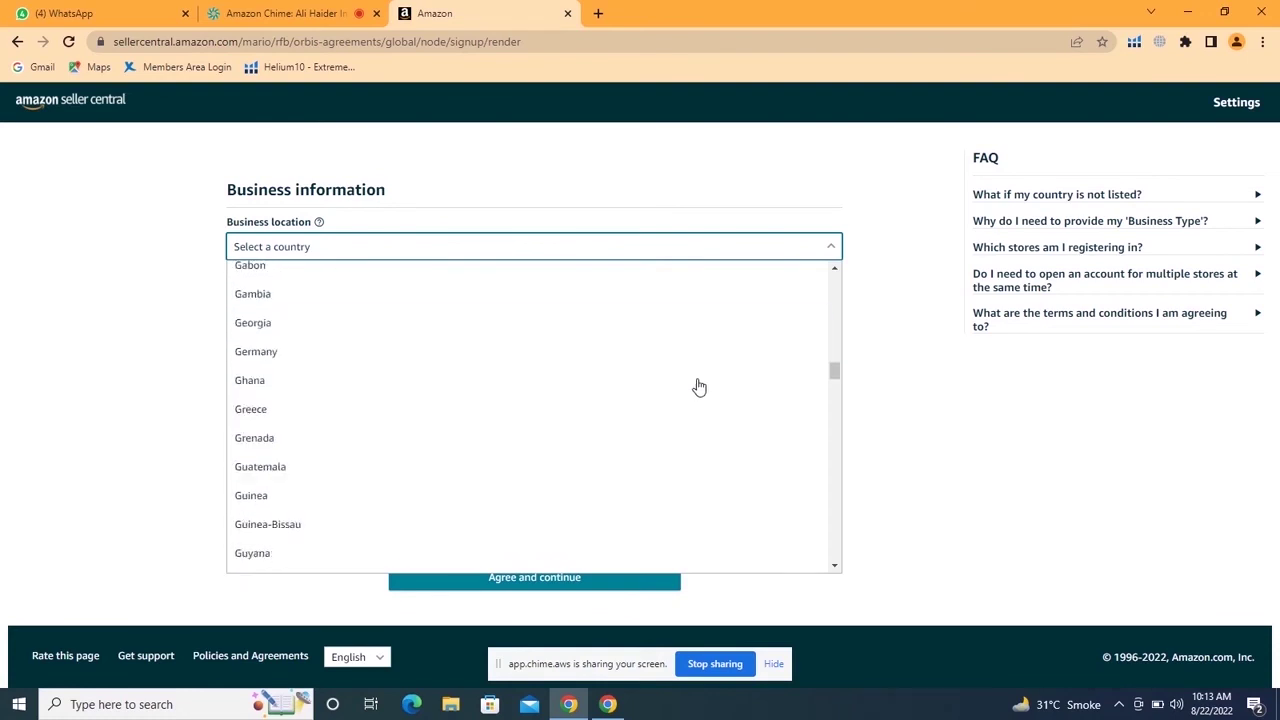
scroll(699, 387, "down", 11)
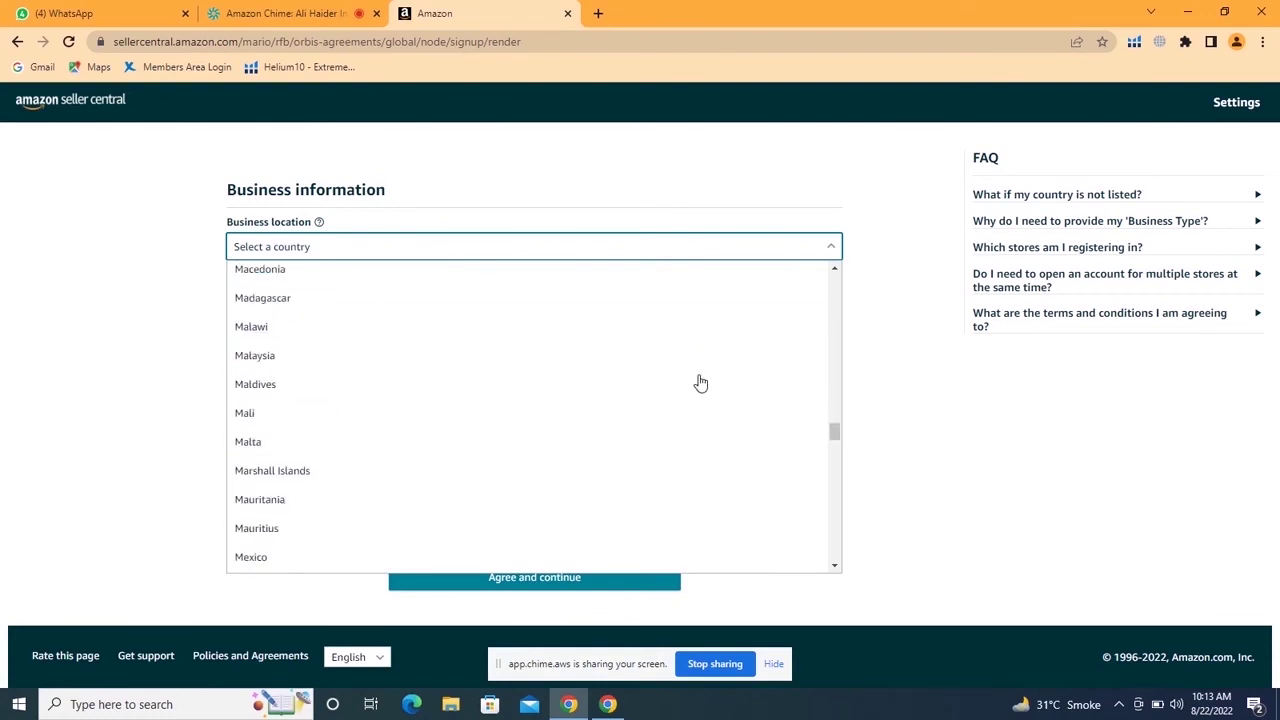
scroll(700, 384, "down", 12)
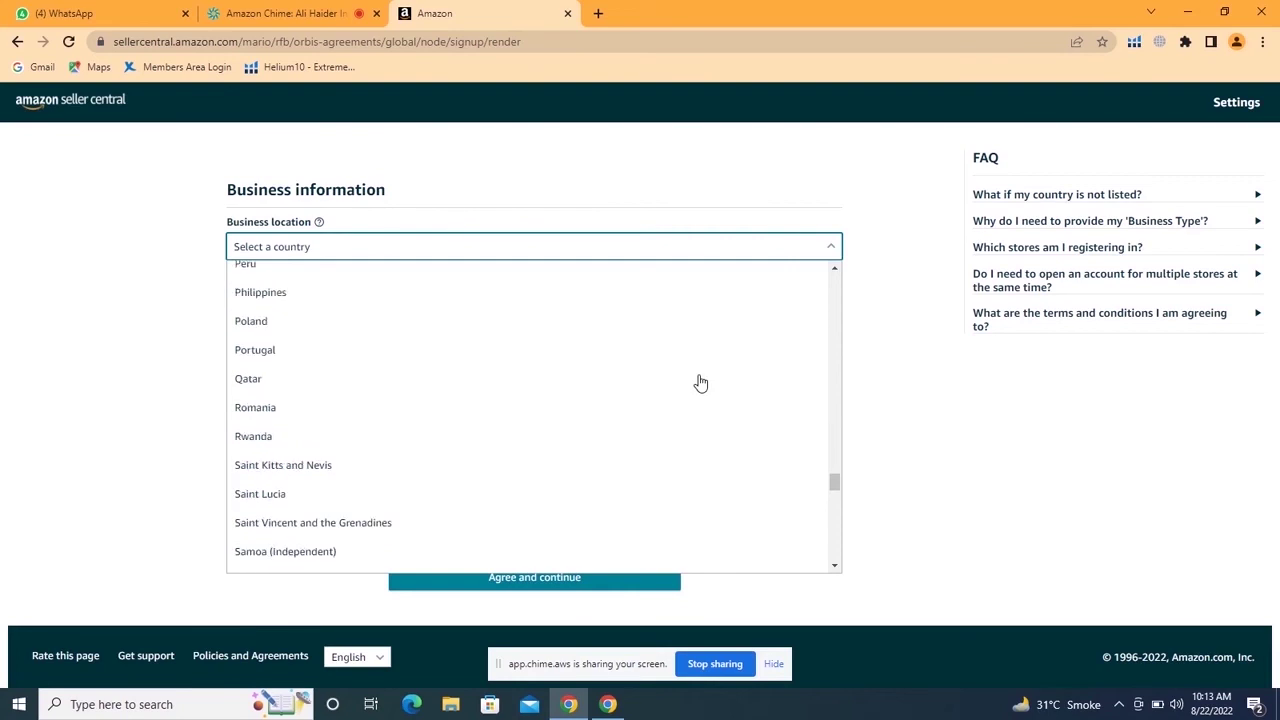
scroll(700, 384, "up", 10)
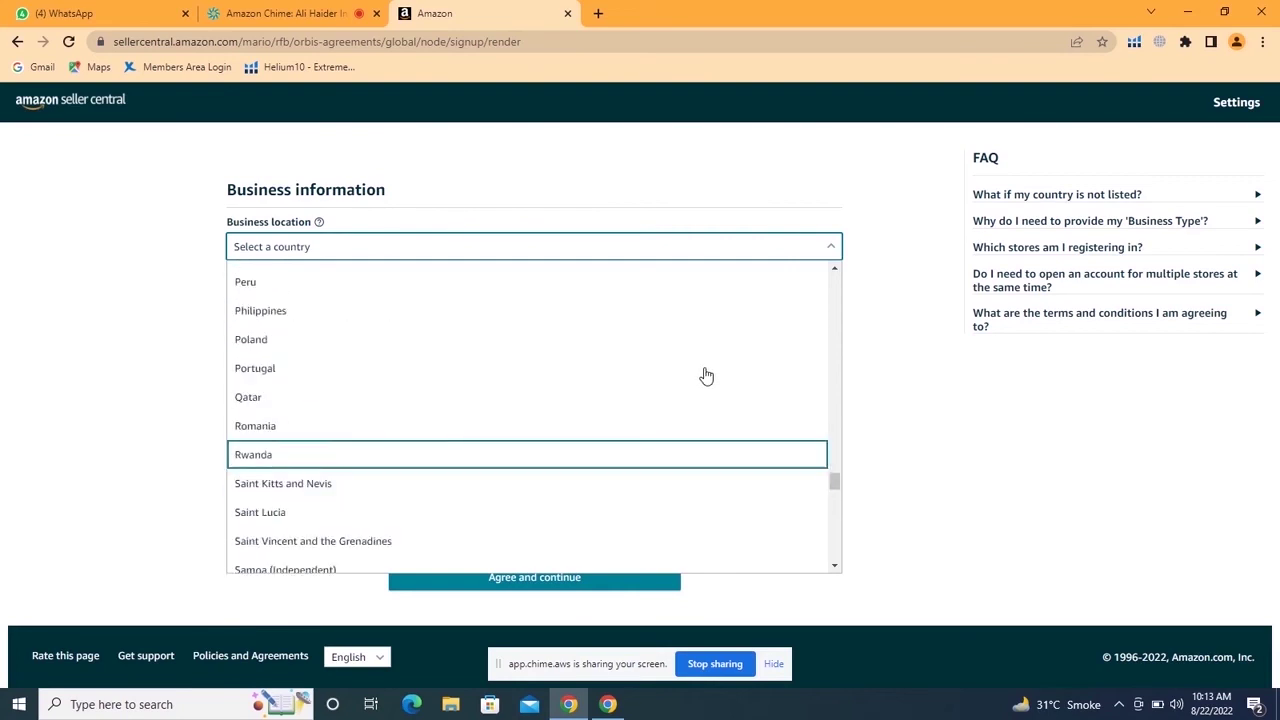
scroll(706, 375, "up", 4)
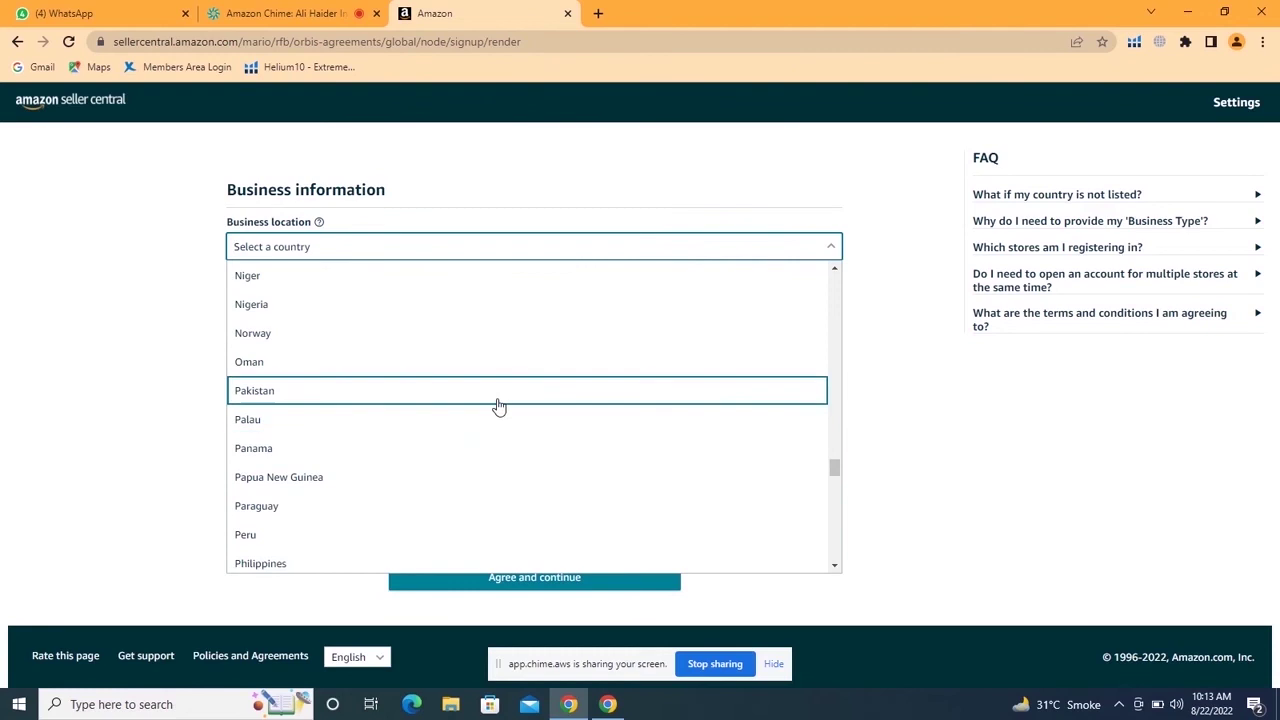
left_click(498, 407)
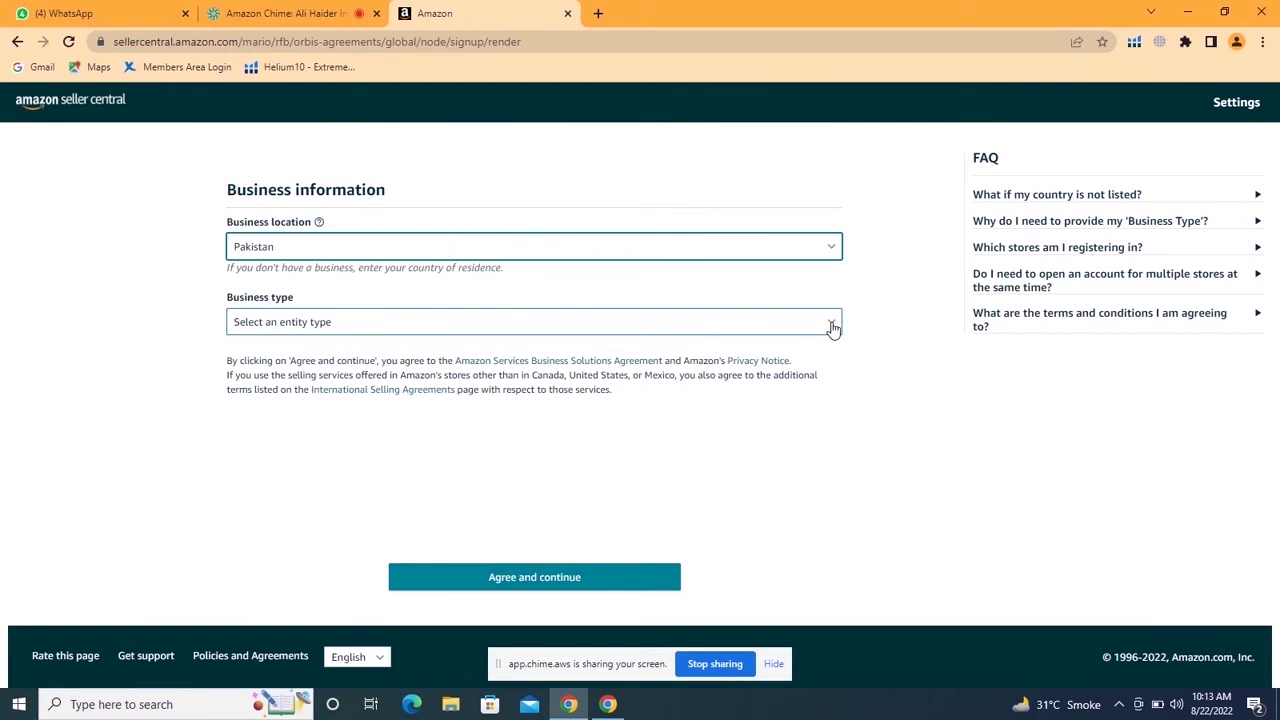
Select 'None, I am an individual' in the Business type dropdown
left_click(832, 329)
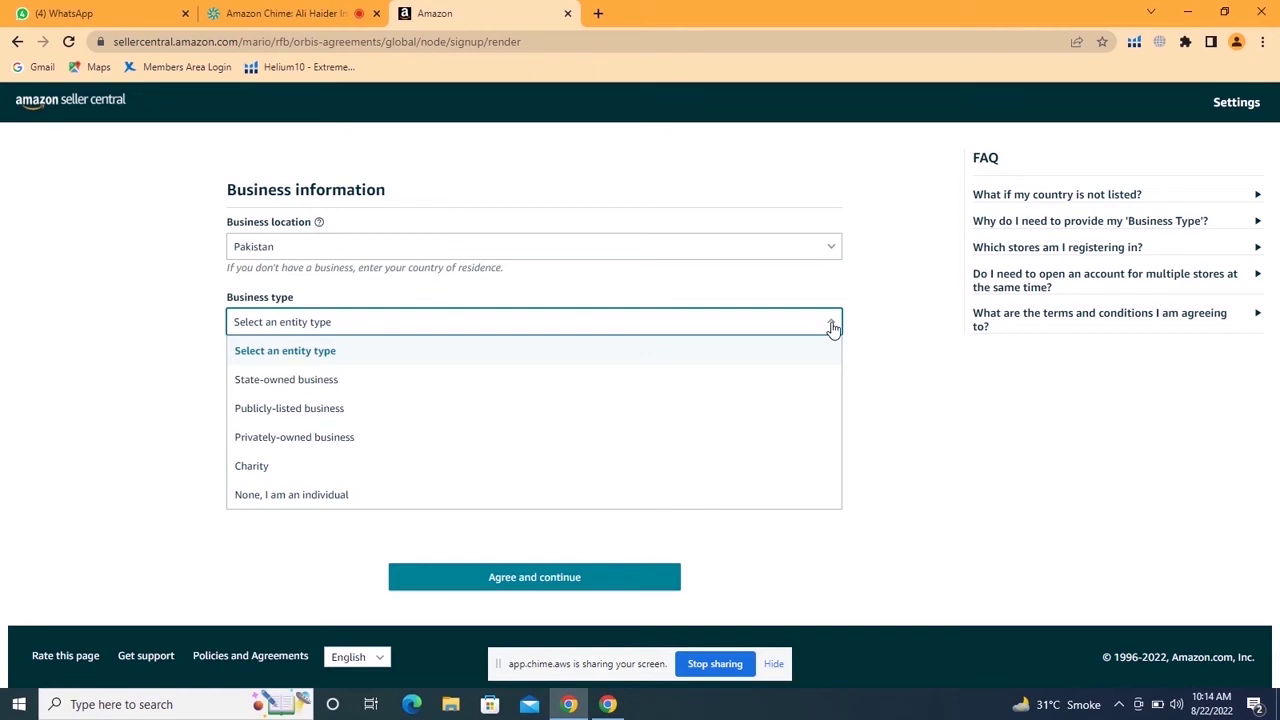
left_click(455, 505)
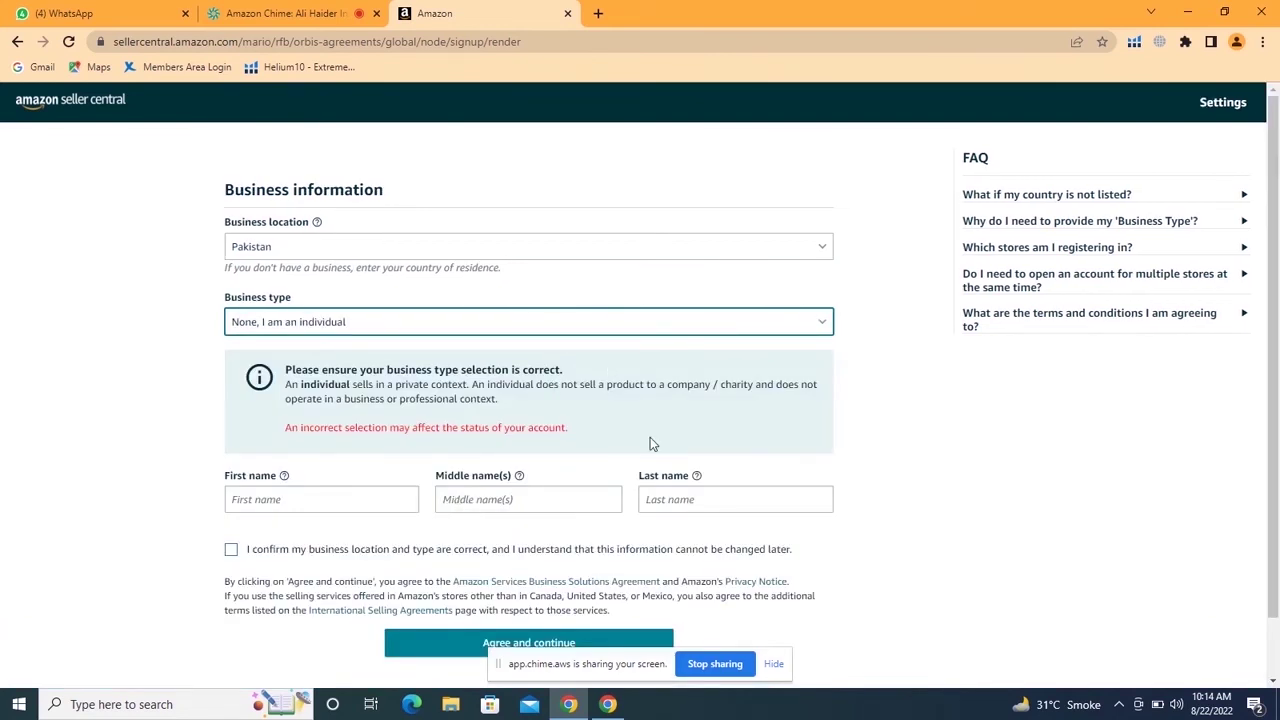
Enter the seller's first and last names, then tick the location-and-type confirmation checkbox
left_click(296, 498)
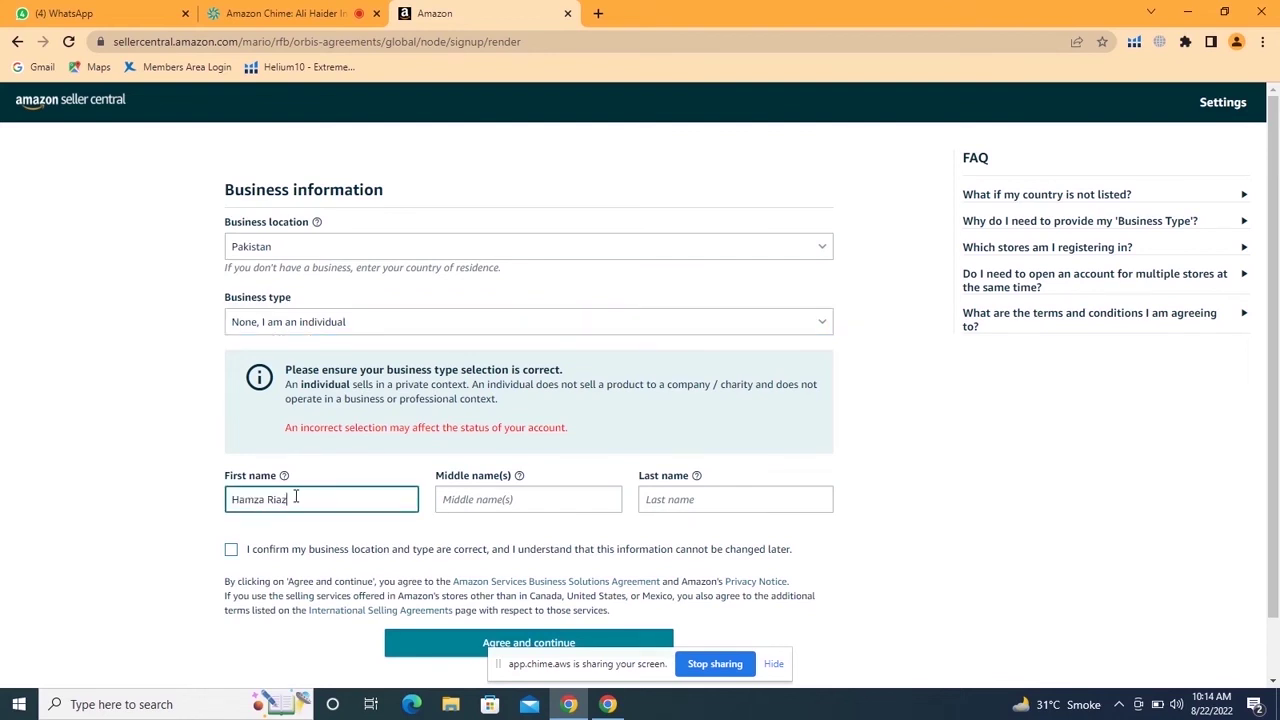
left_click(692, 499)
type("v")
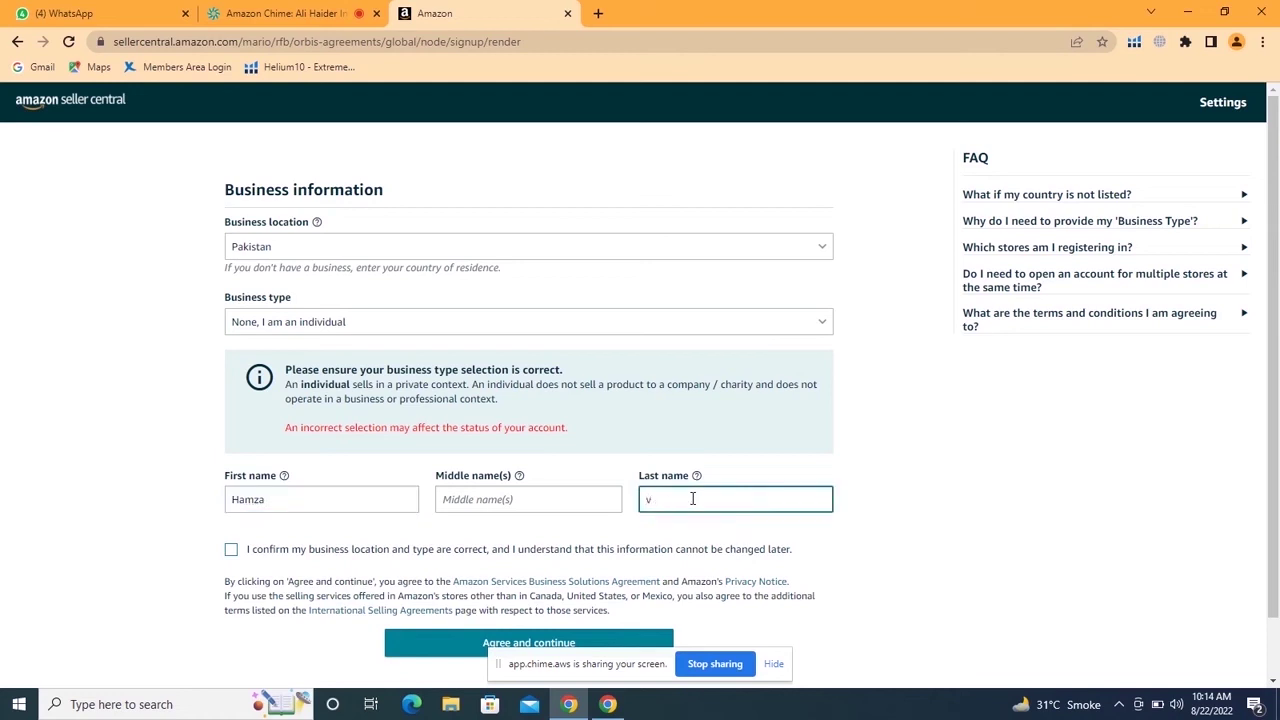
key("BackSpace")
double_click(680, 500)
key("BackSpace")
scroll(910, 519, "down", 1)
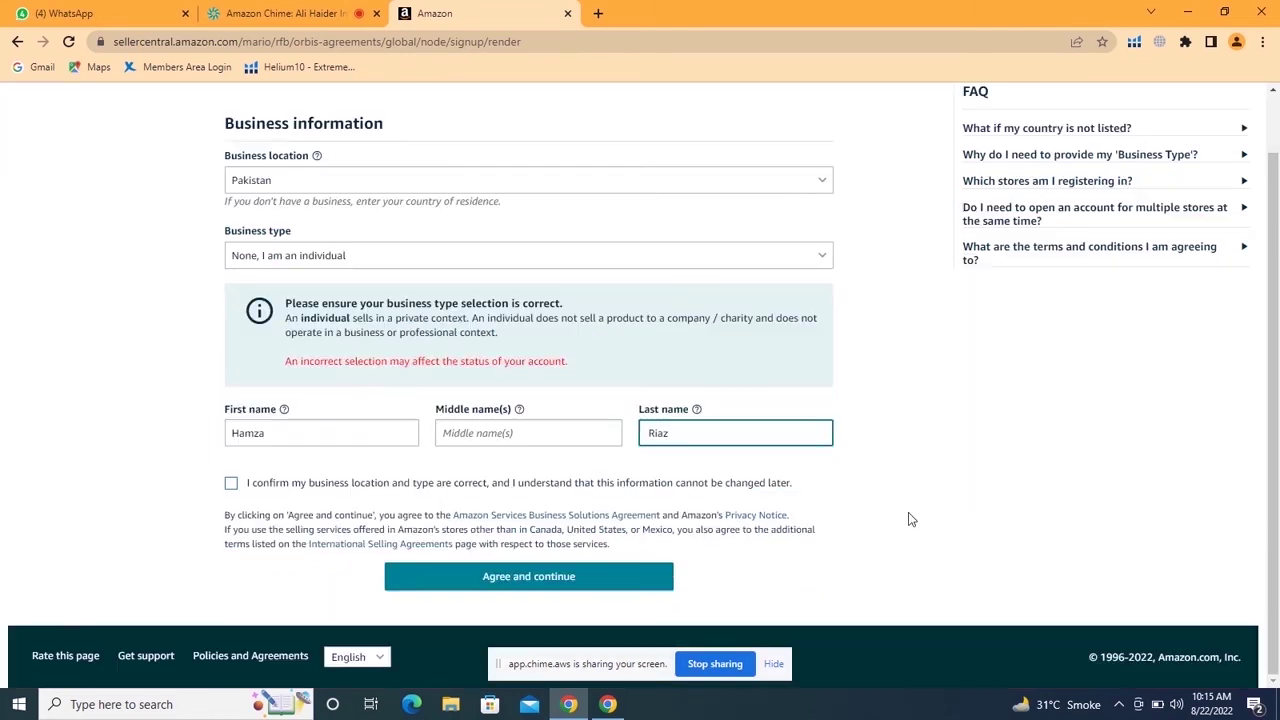
left_click(231, 485)
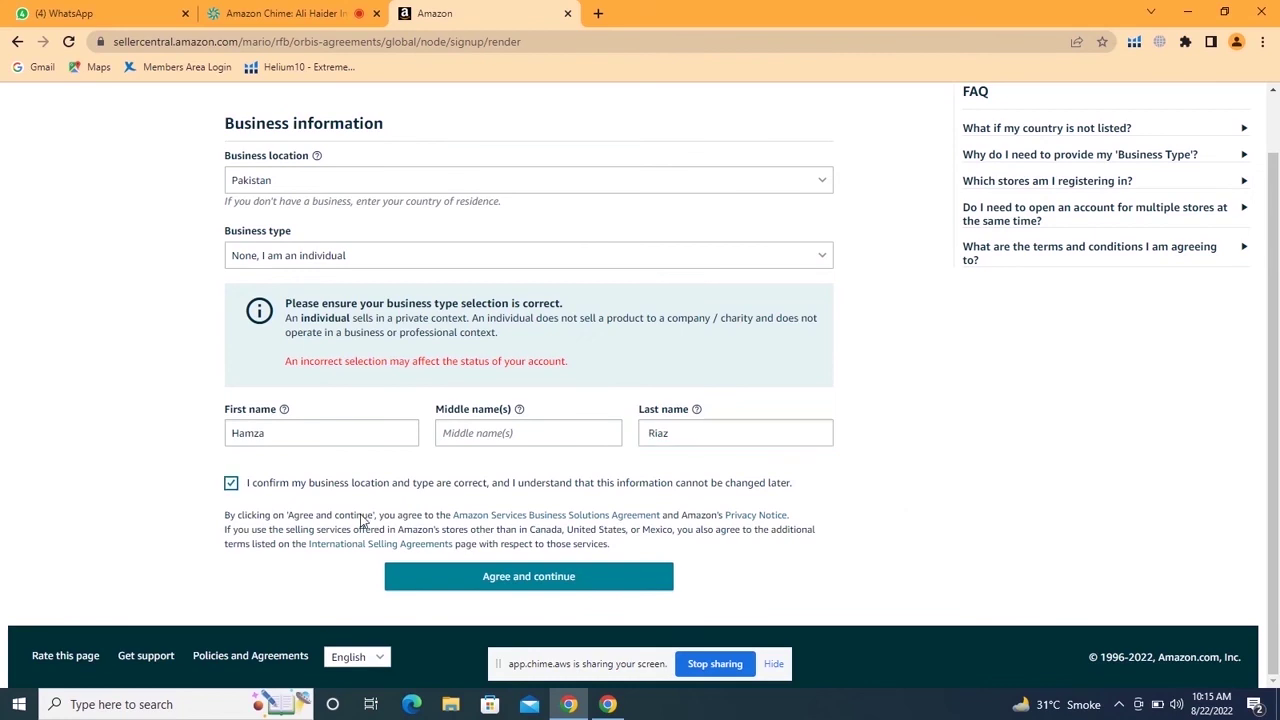
Agree to and submit the Pakistan individual business information to reach Seller information
left_click(437, 583)
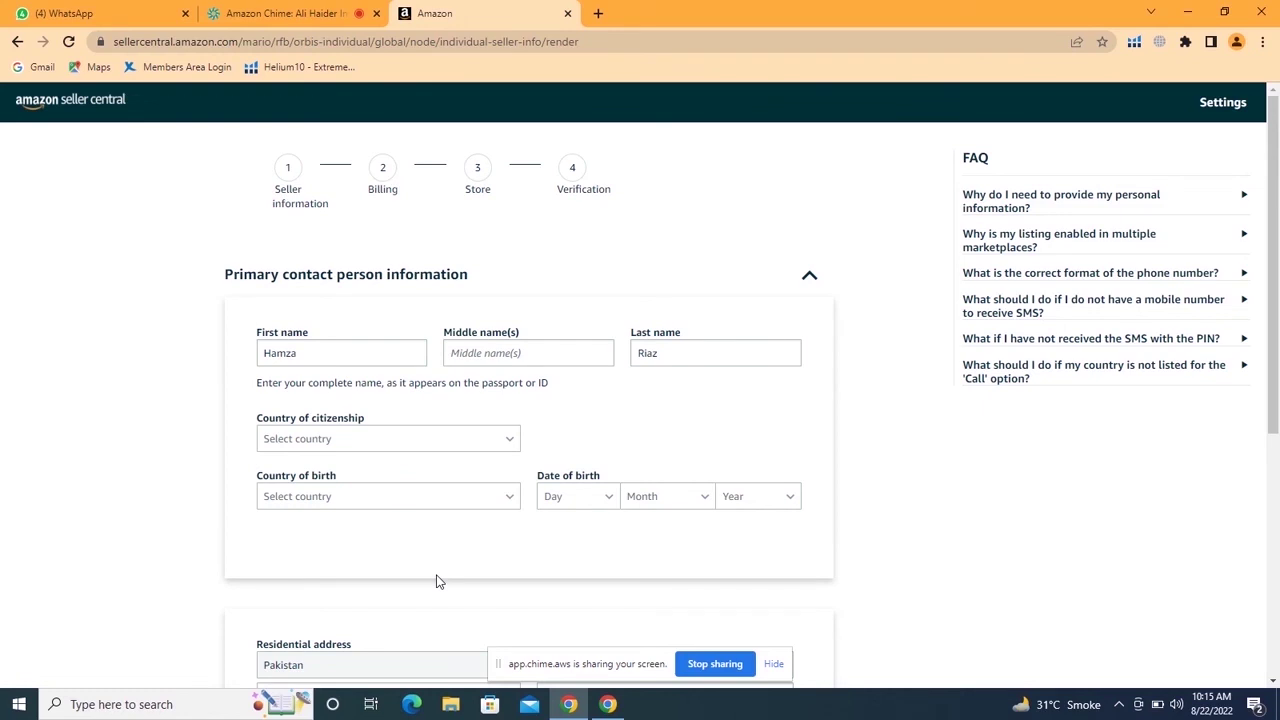
Choose Pakistan as the primary contact's country of citizenship
left_click(512, 444)
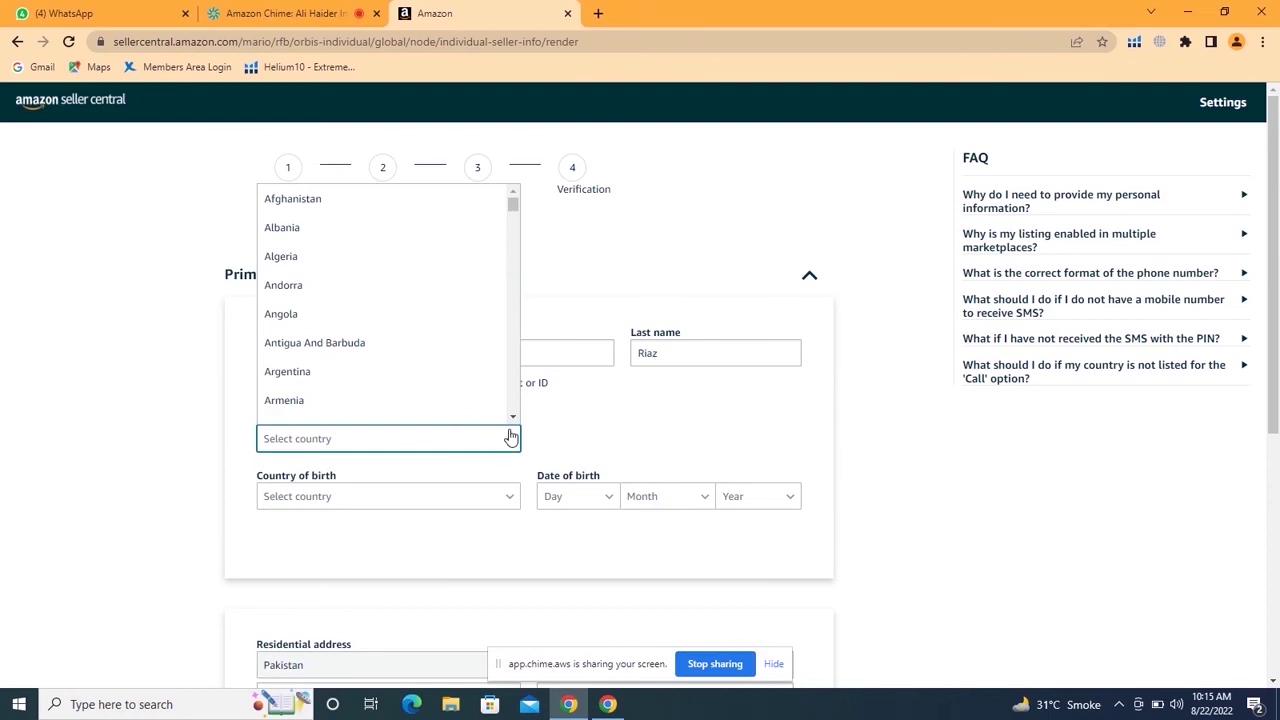
scroll(494, 406, "down", 10)
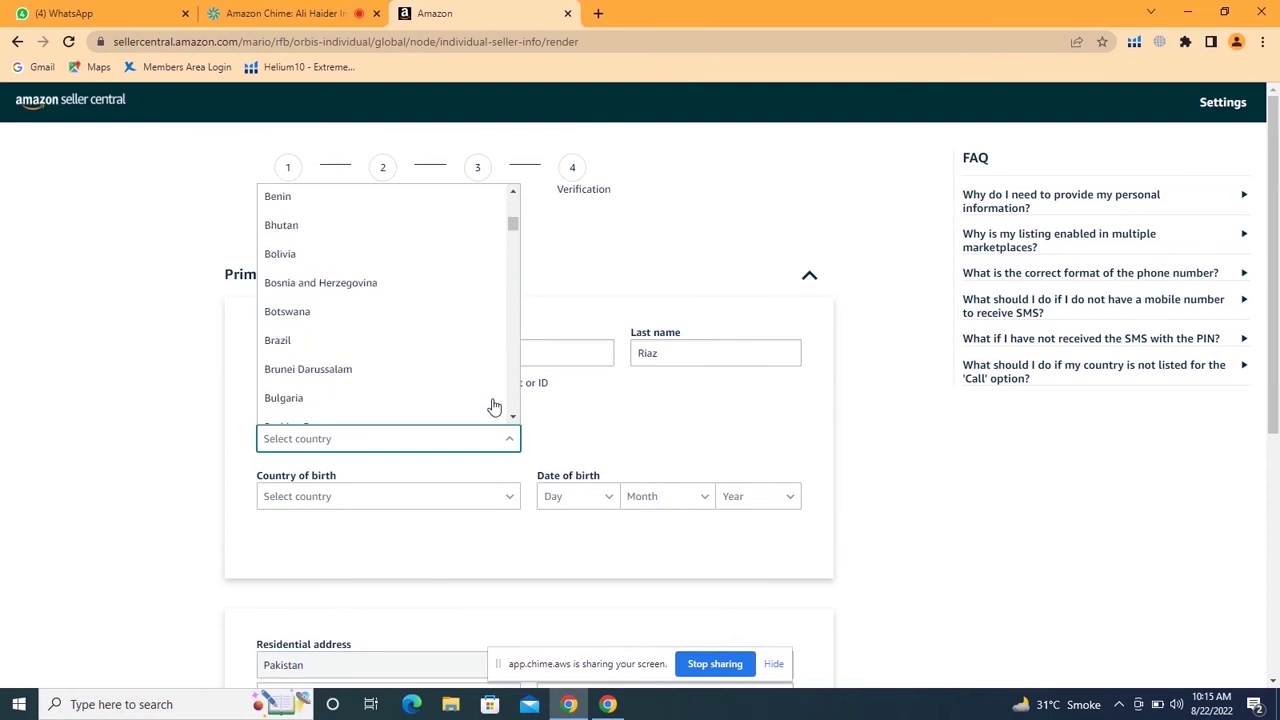
scroll(494, 405, "down", 15)
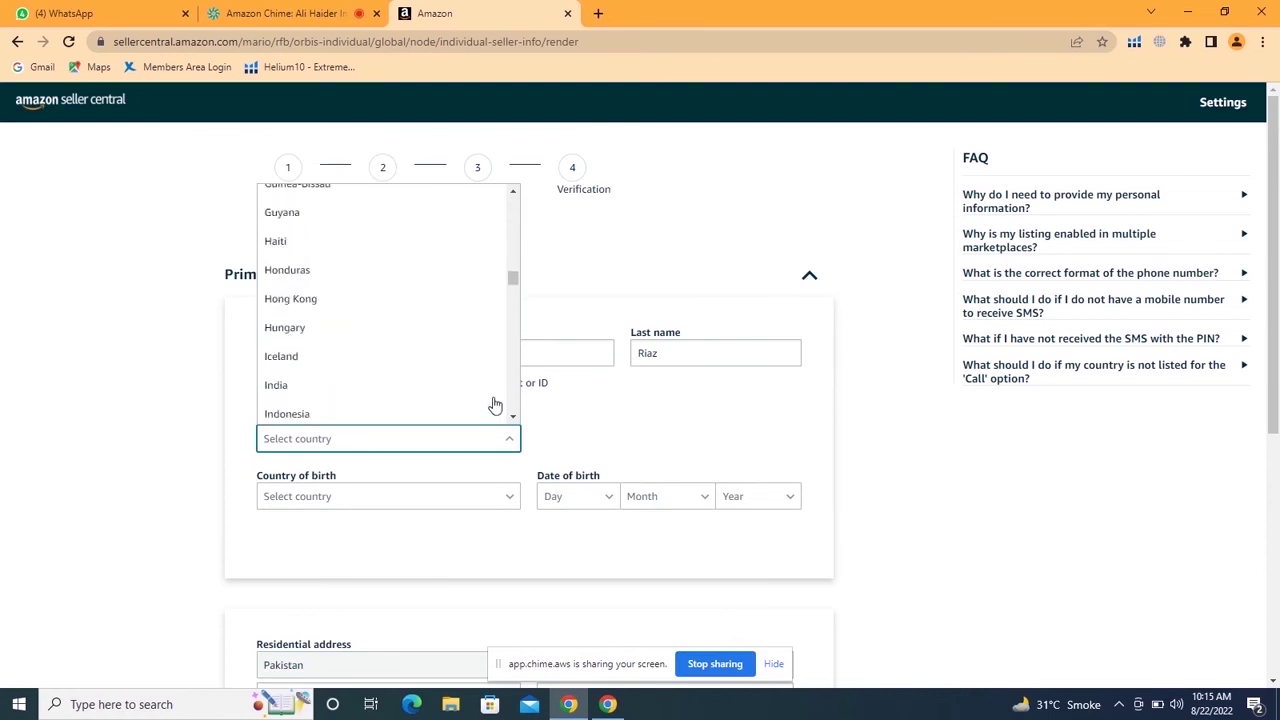
scroll(494, 405, "down", 5)
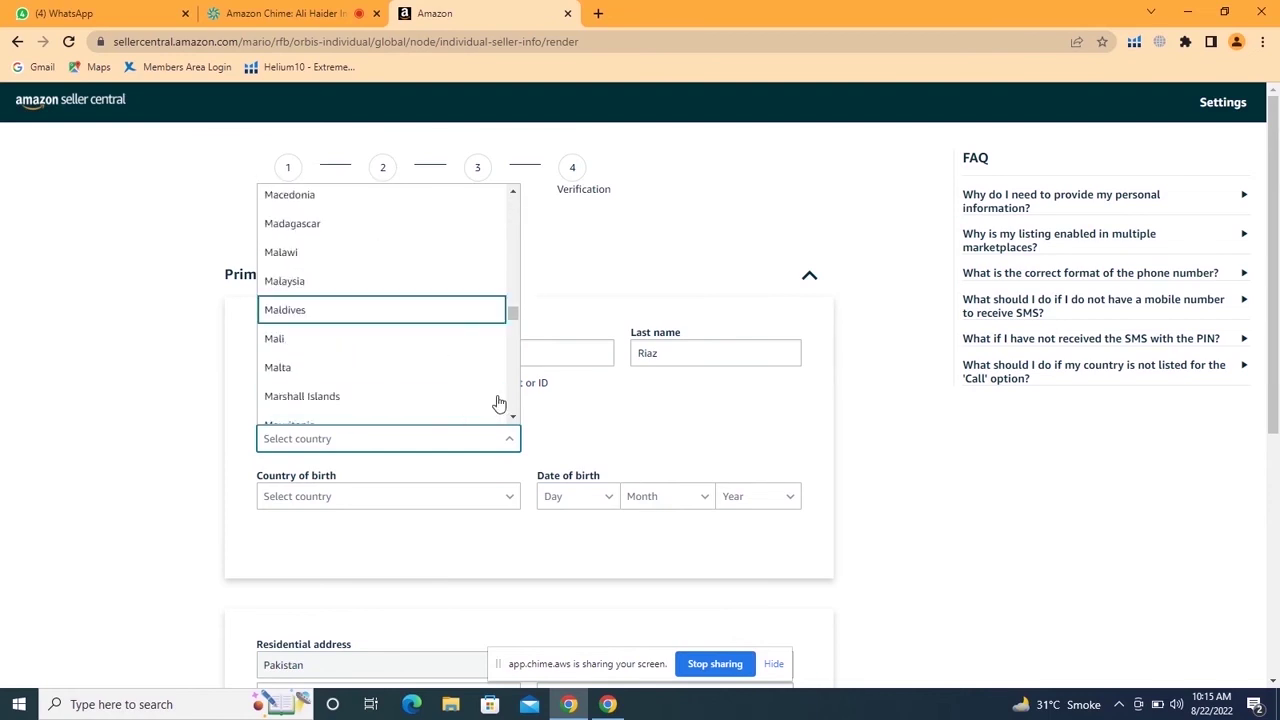
scroll(499, 403, "down", 7)
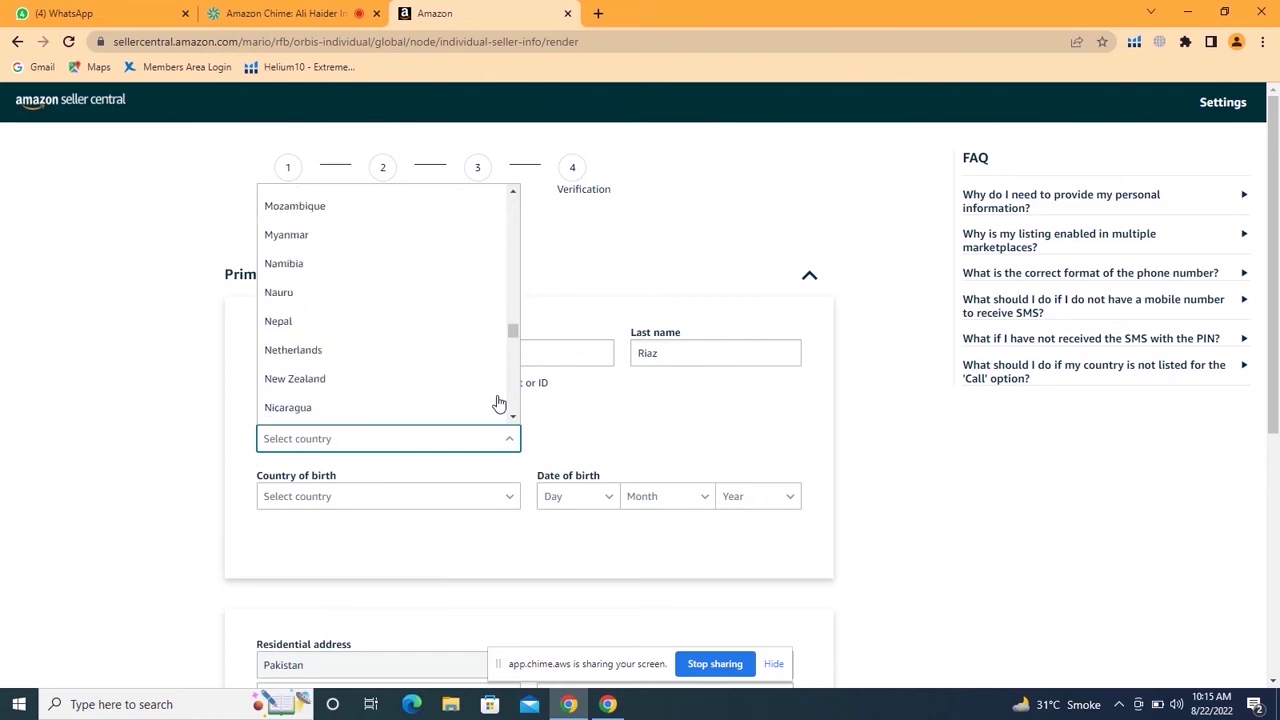
scroll(505, 396, "down", 2)
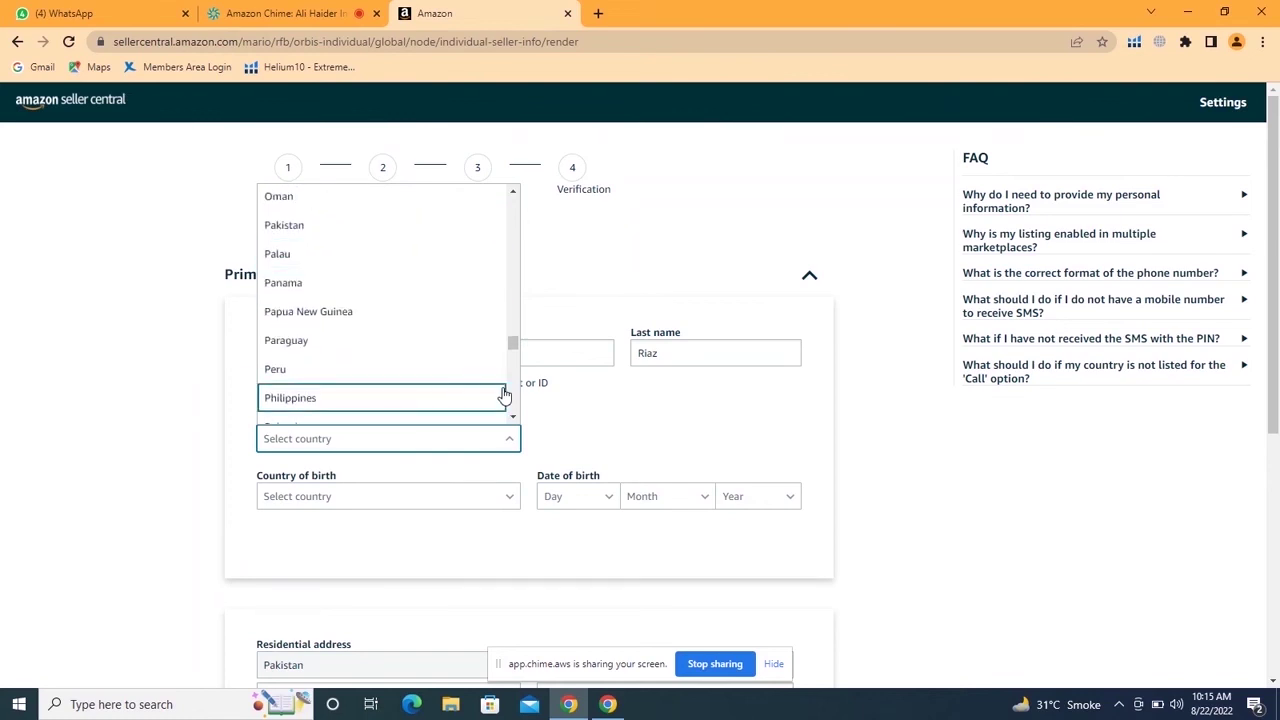
left_click(461, 240)
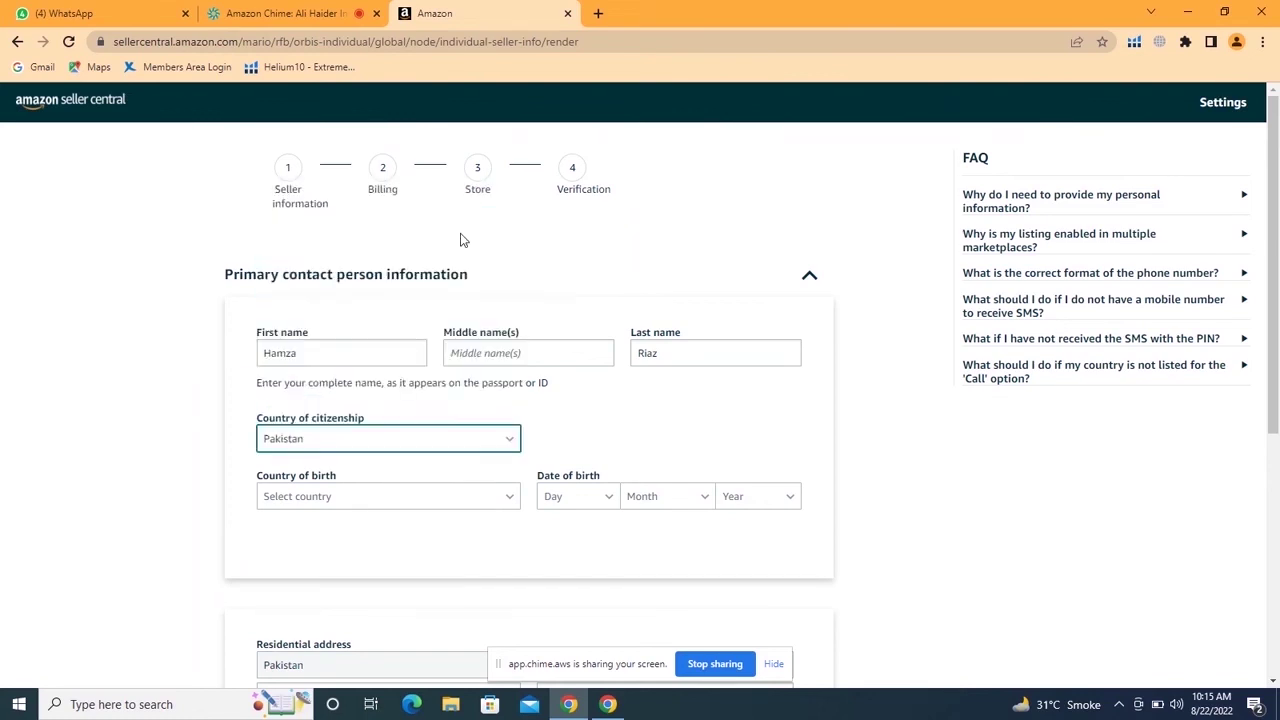
Open the Country of birth list and scroll down toward Pakistan
left_click(400, 499)
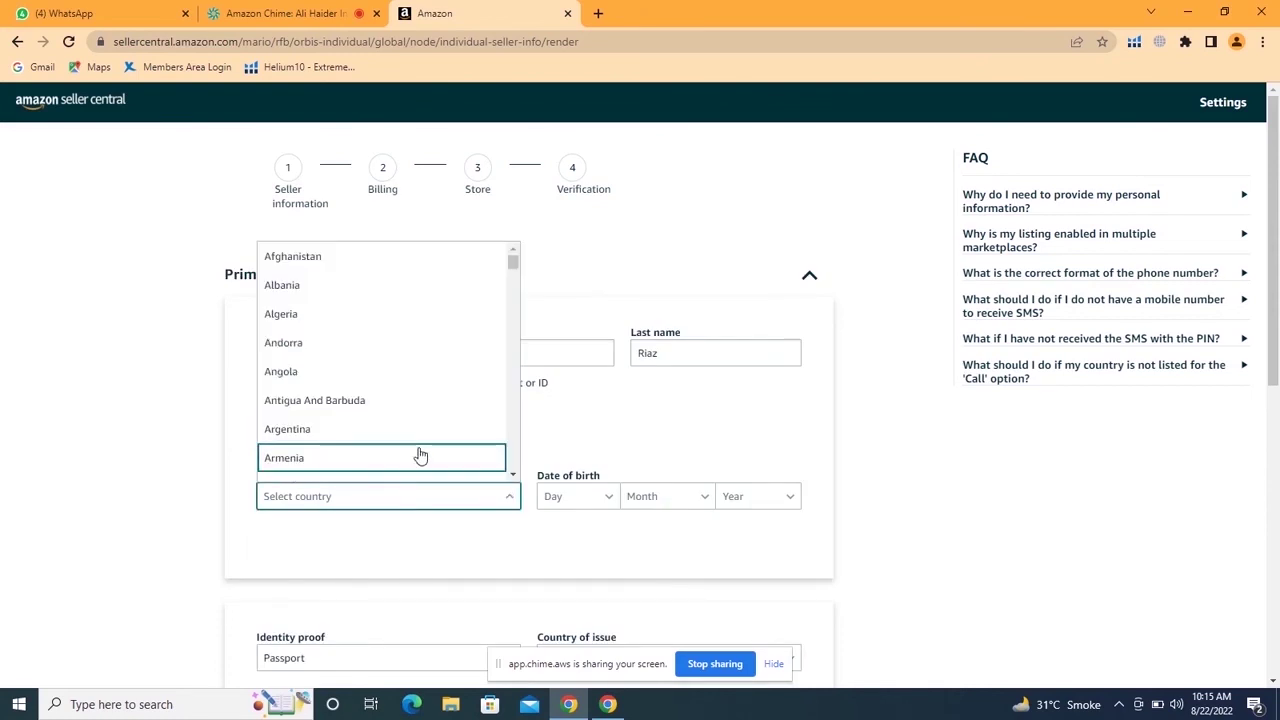
left_click(513, 475)
left_click(513, 475)
scroll(386, 443, "down", 4)
scroll(388, 447, "down", 10)
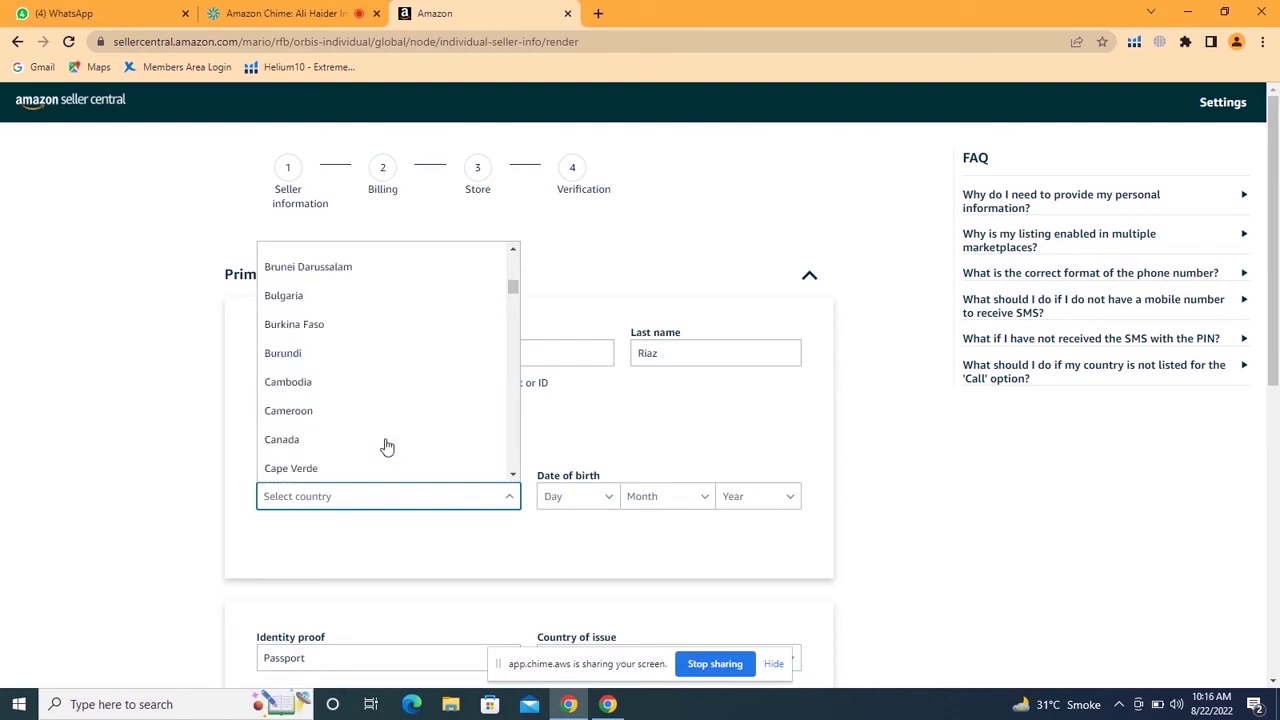
scroll(390, 447, "down", 8)
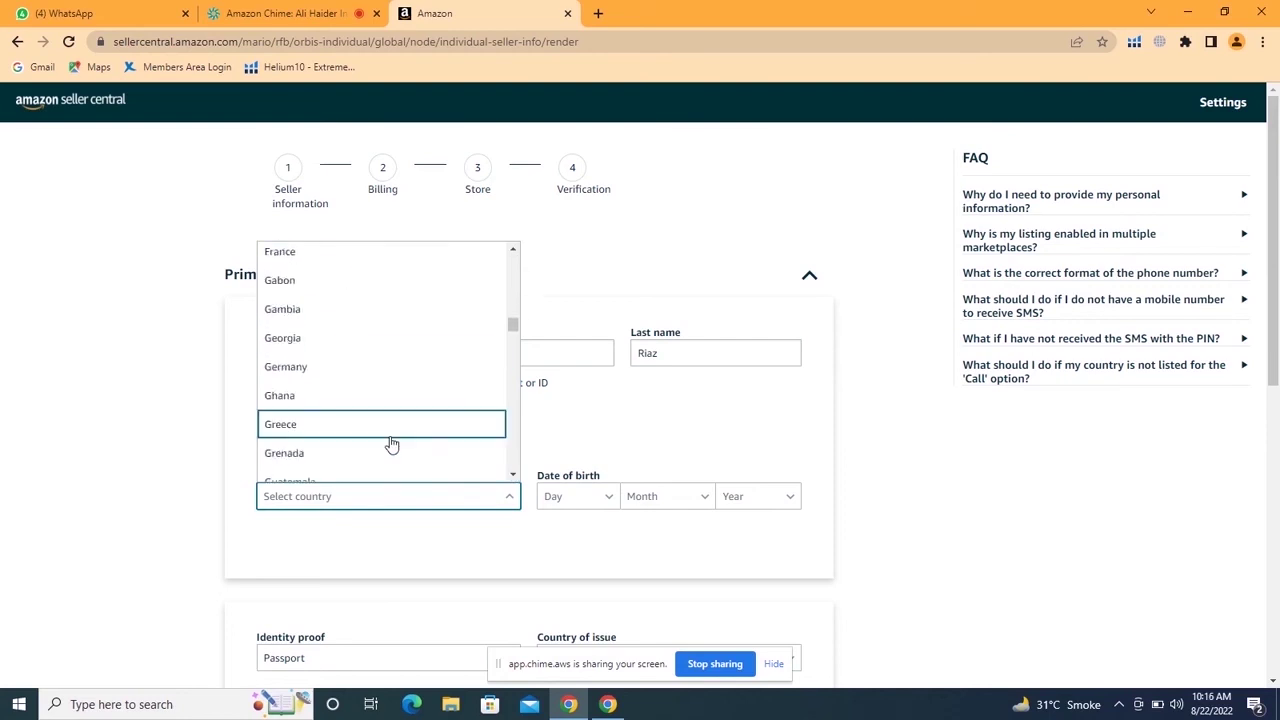
scroll(392, 444, "down", 9)
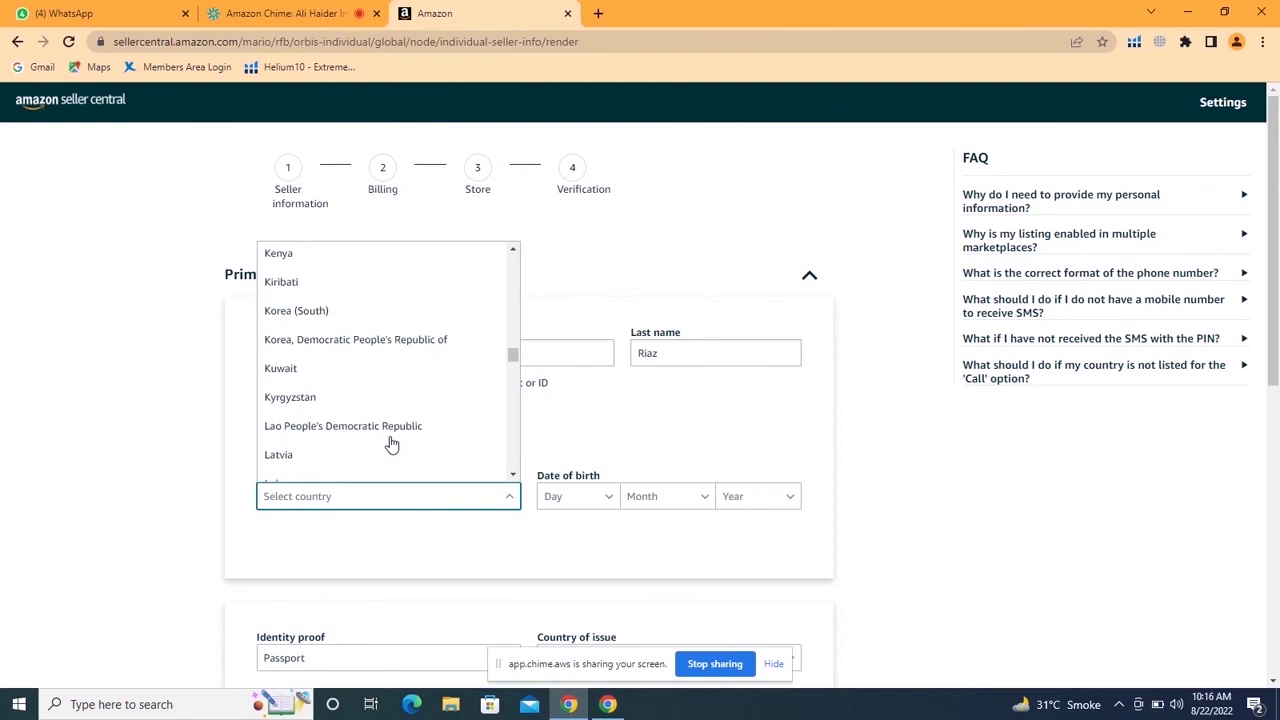
scroll(392, 444, "down", 4)
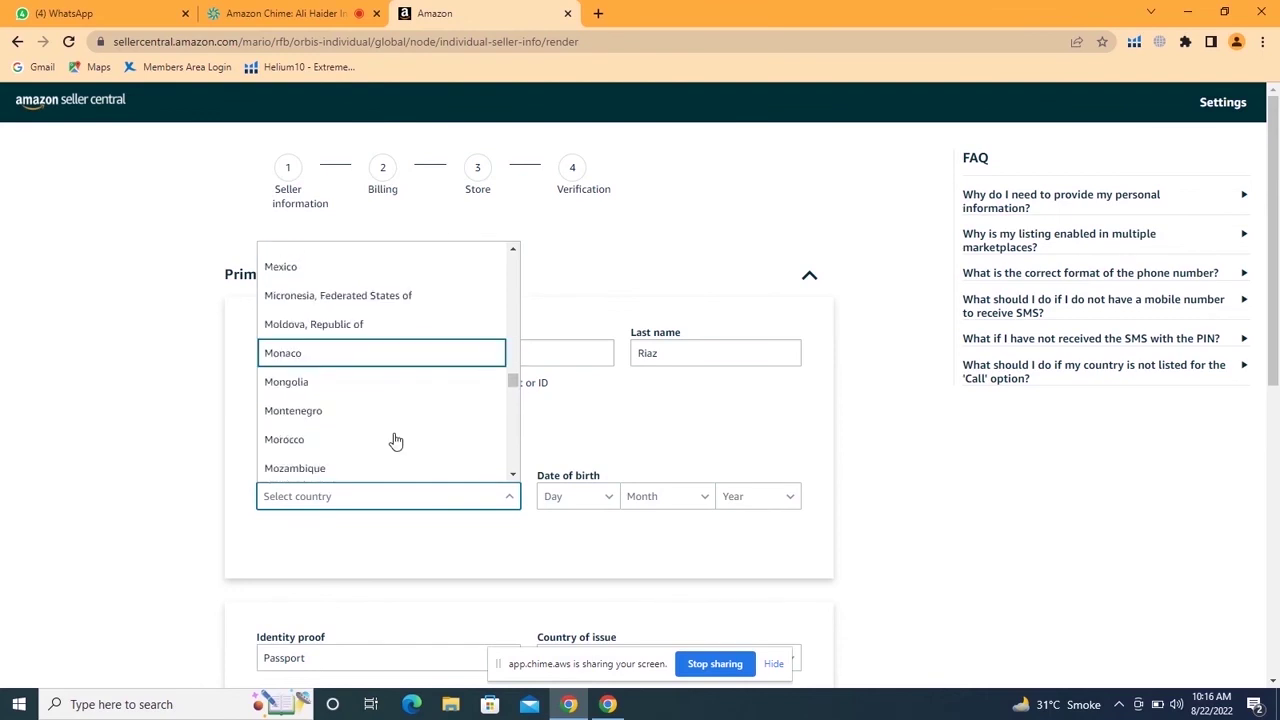
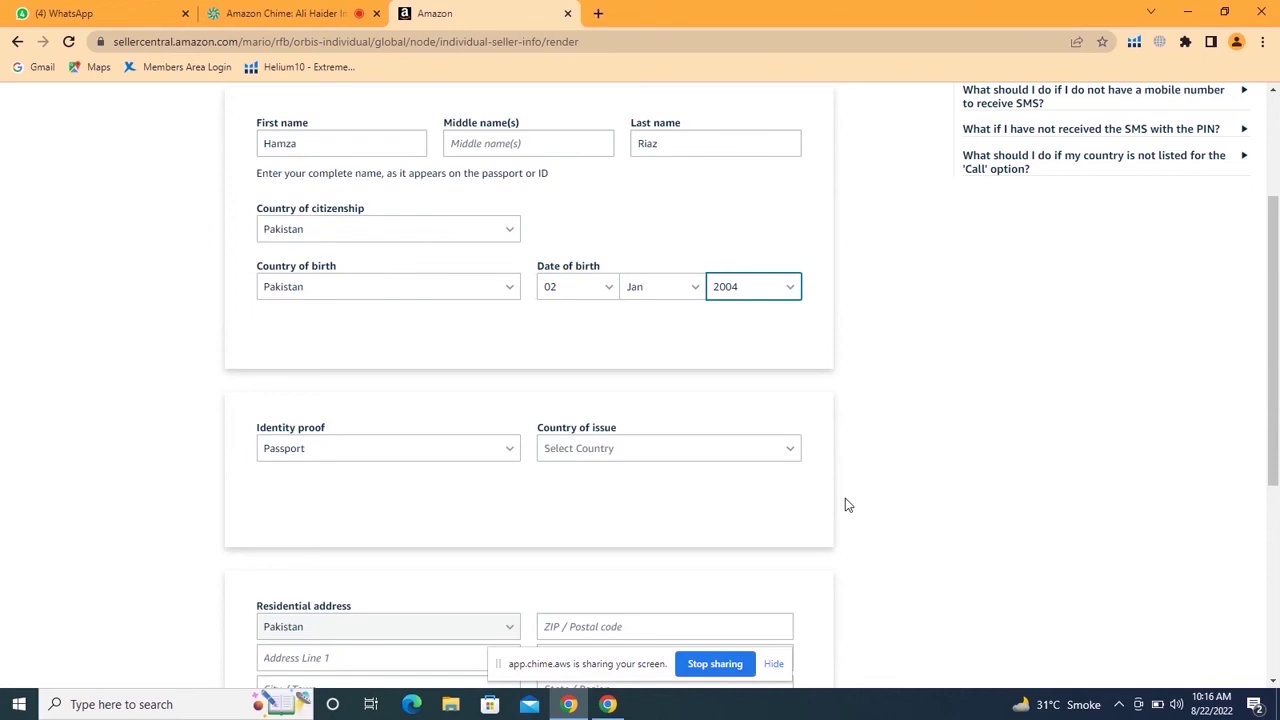
Choose National ID as the identity proof and set its expiry date to 31 Mar 2032
left_click(511, 456)
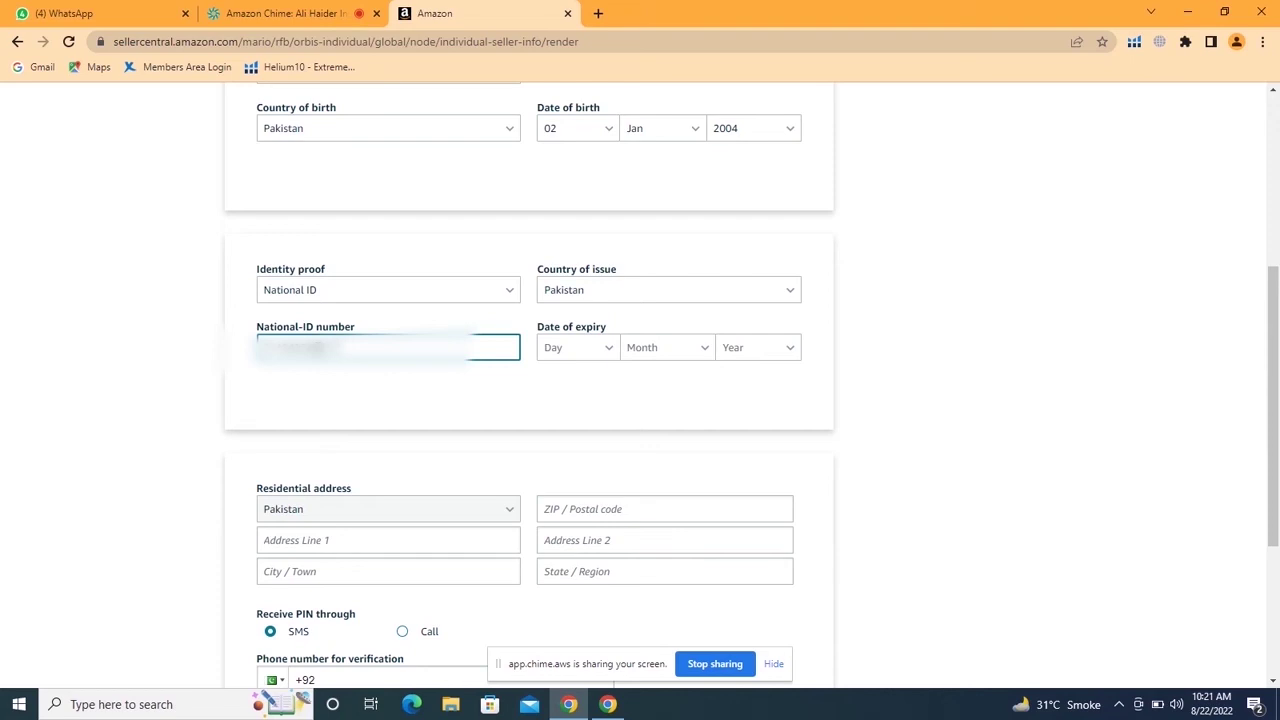
left_click(578, 350)
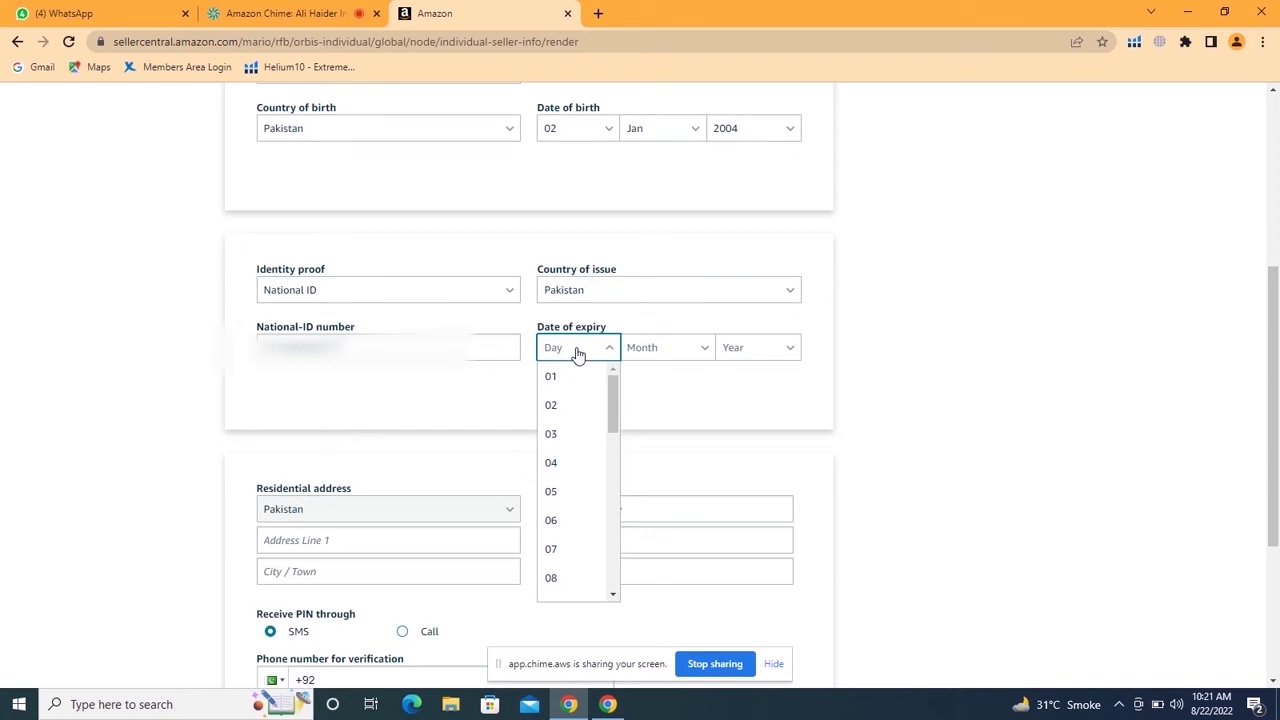
key("3")
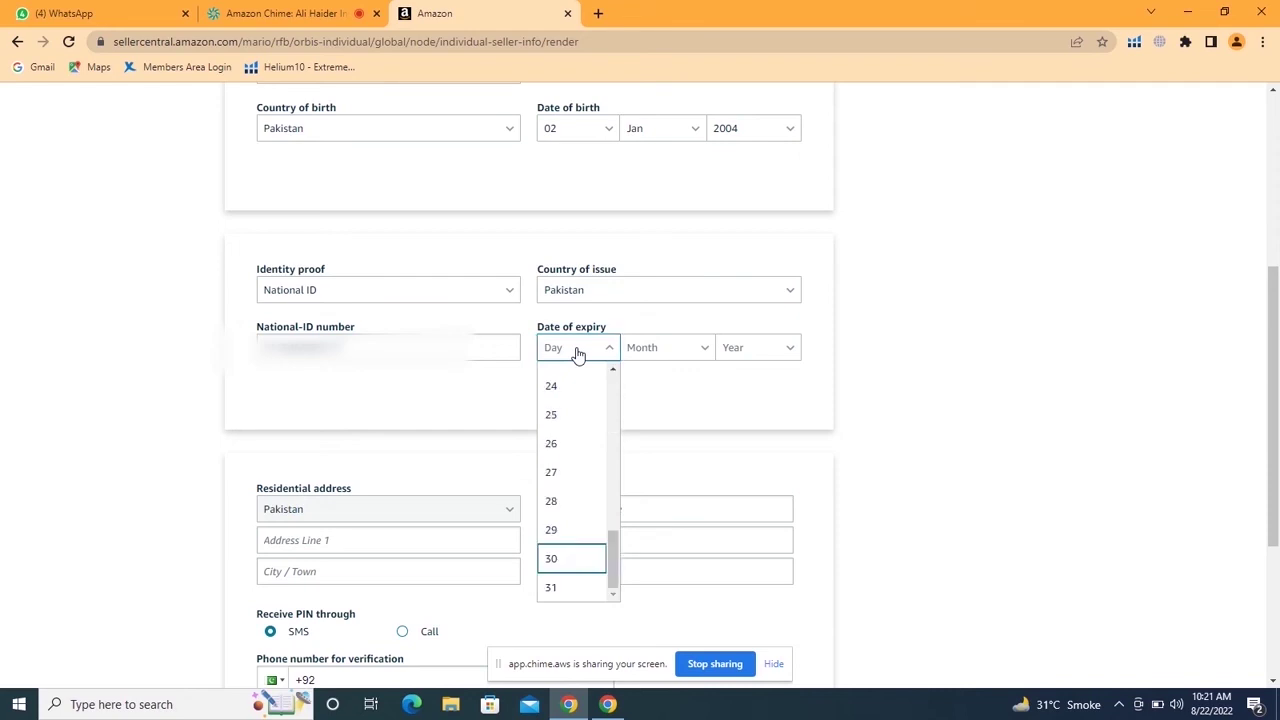
key("1")
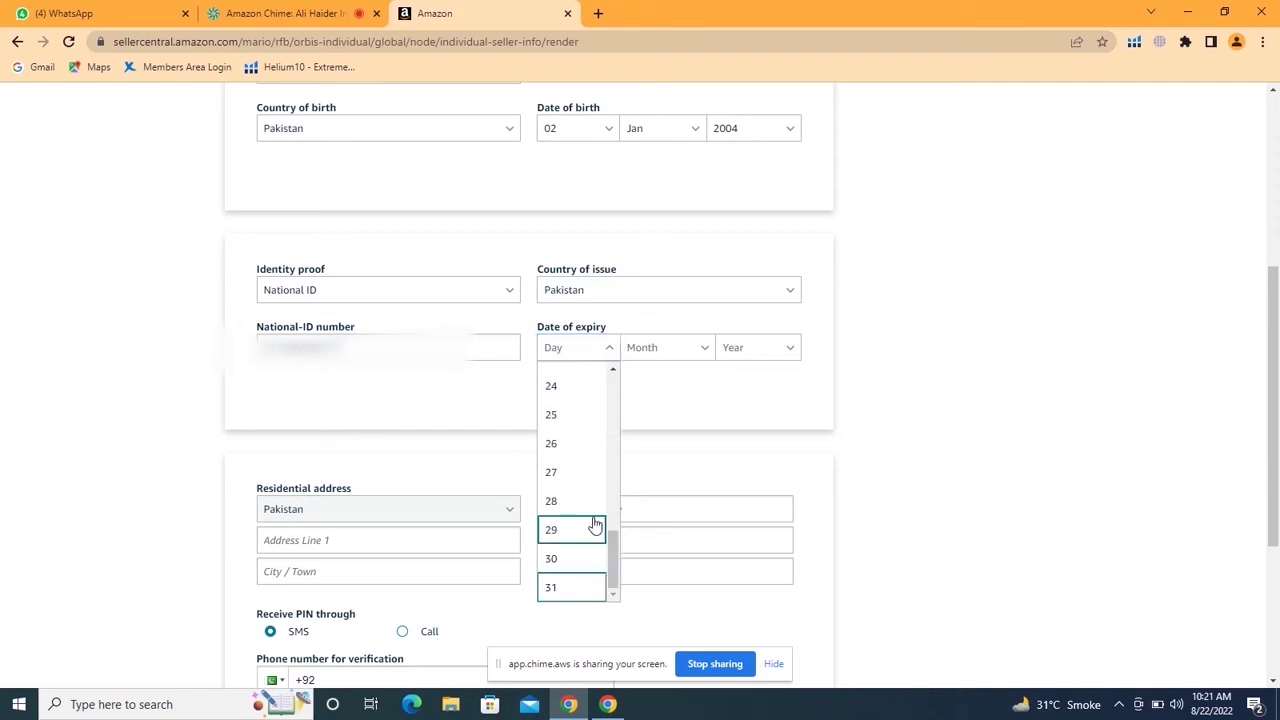
left_click(589, 585)
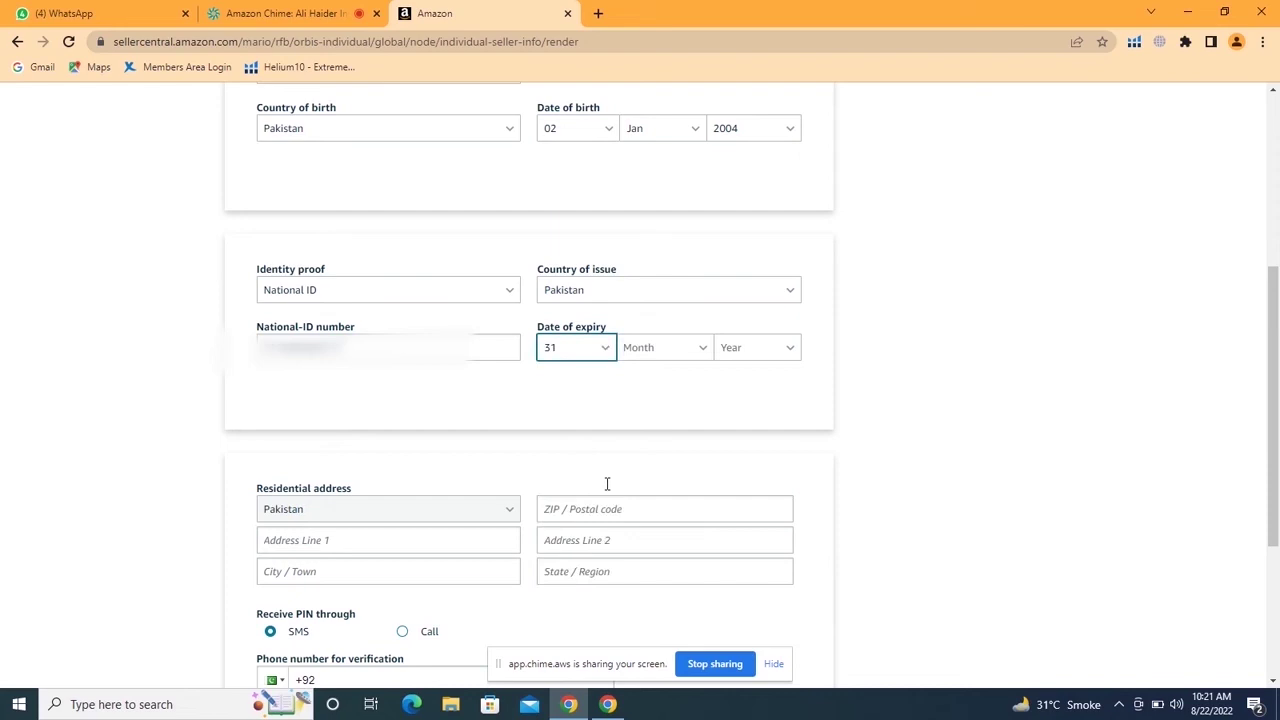
left_click(670, 361)
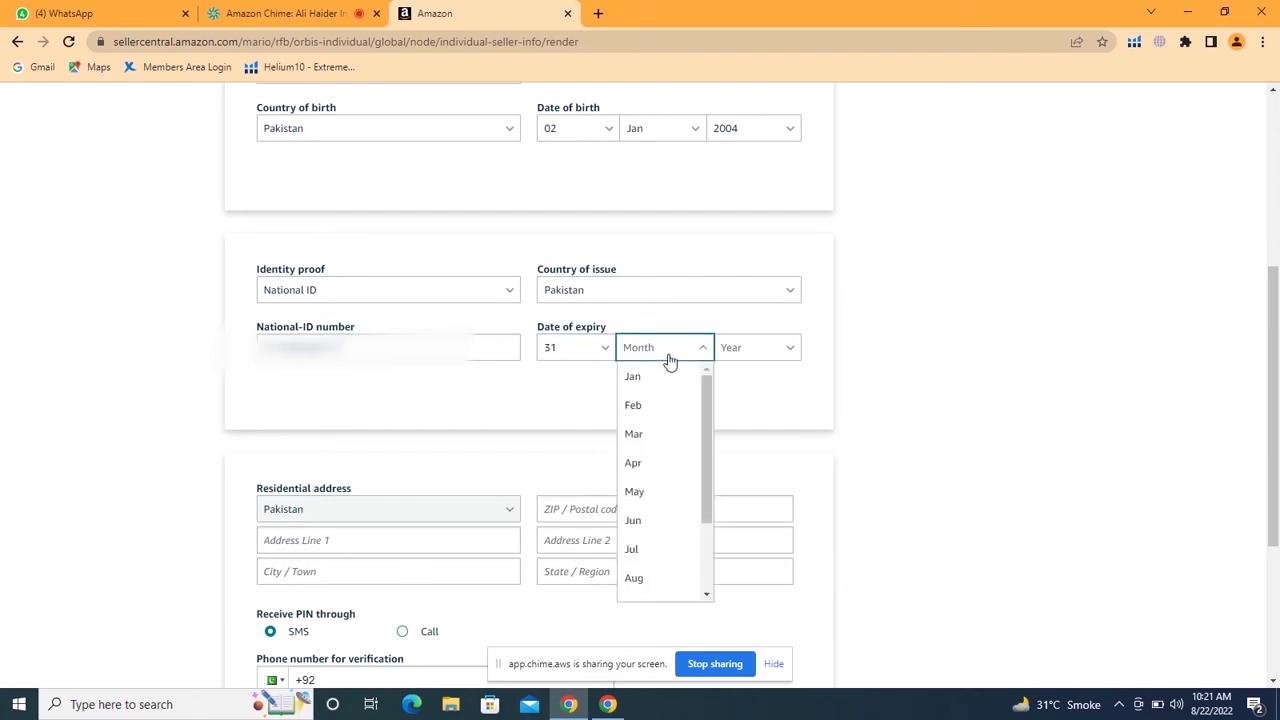
left_click(662, 434)
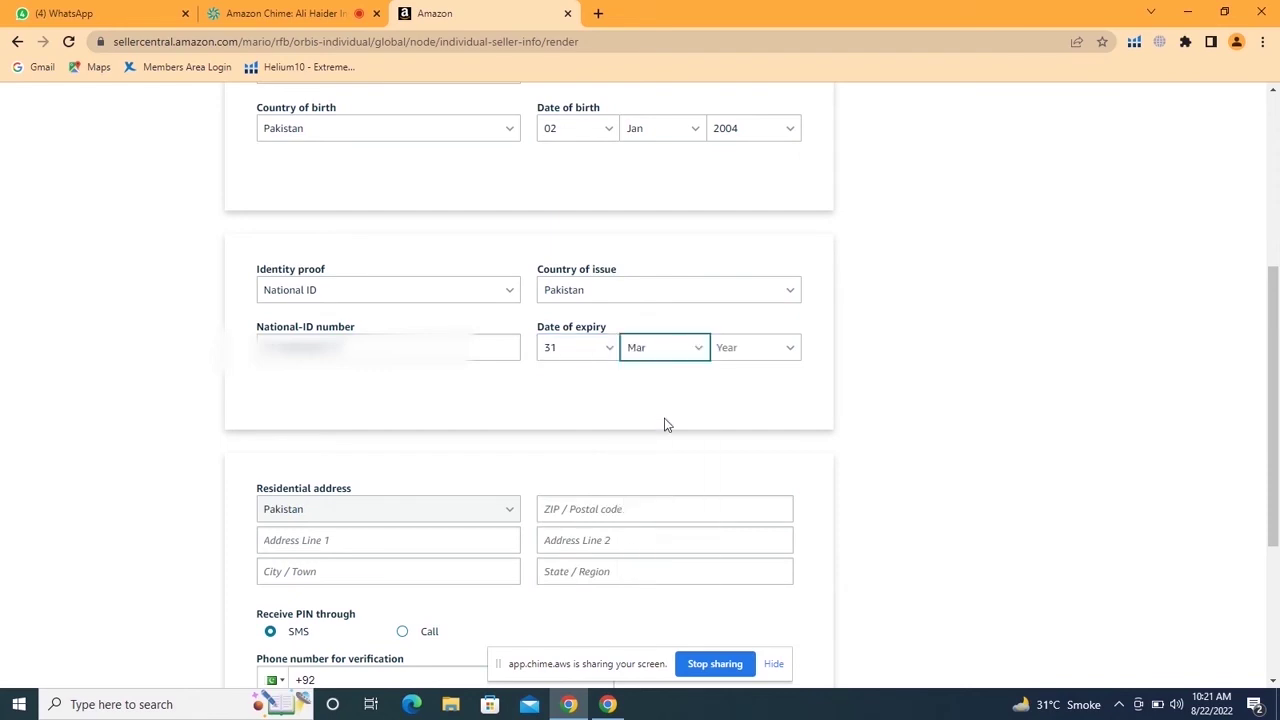
left_click(752, 347)
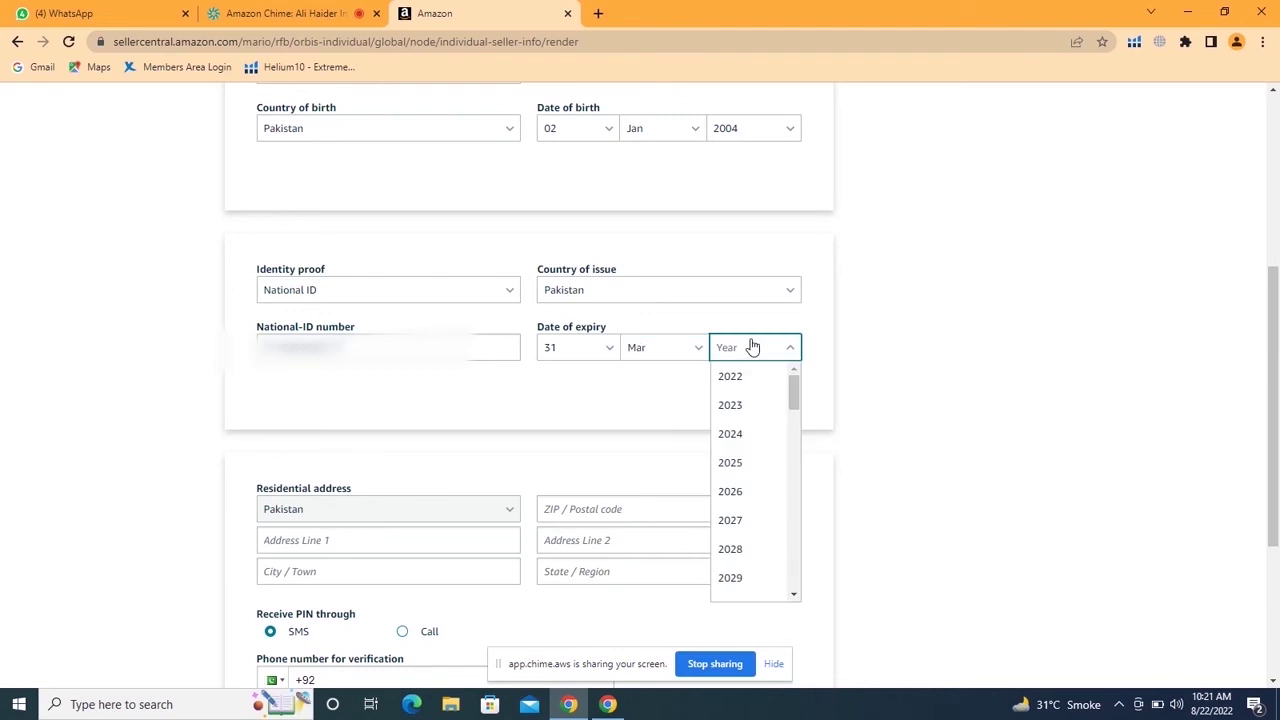
key("Down")
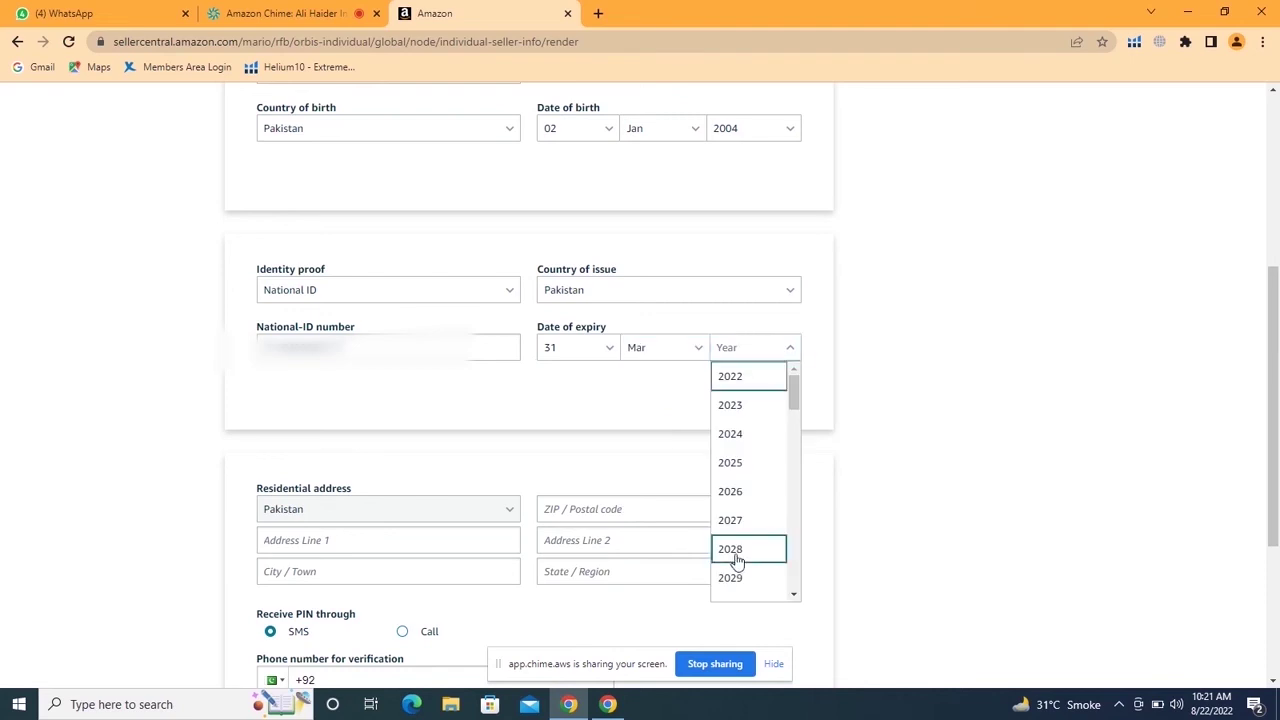
scroll(736, 562, "down", 2)
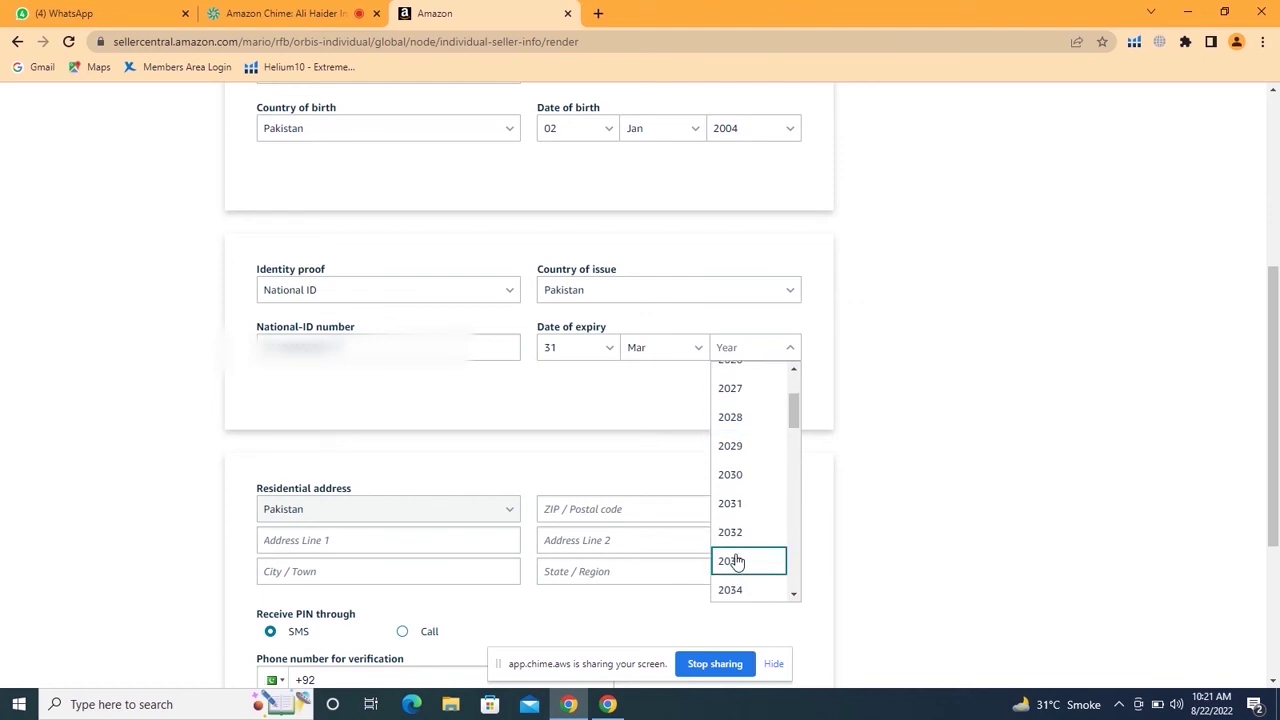
left_click(745, 532)
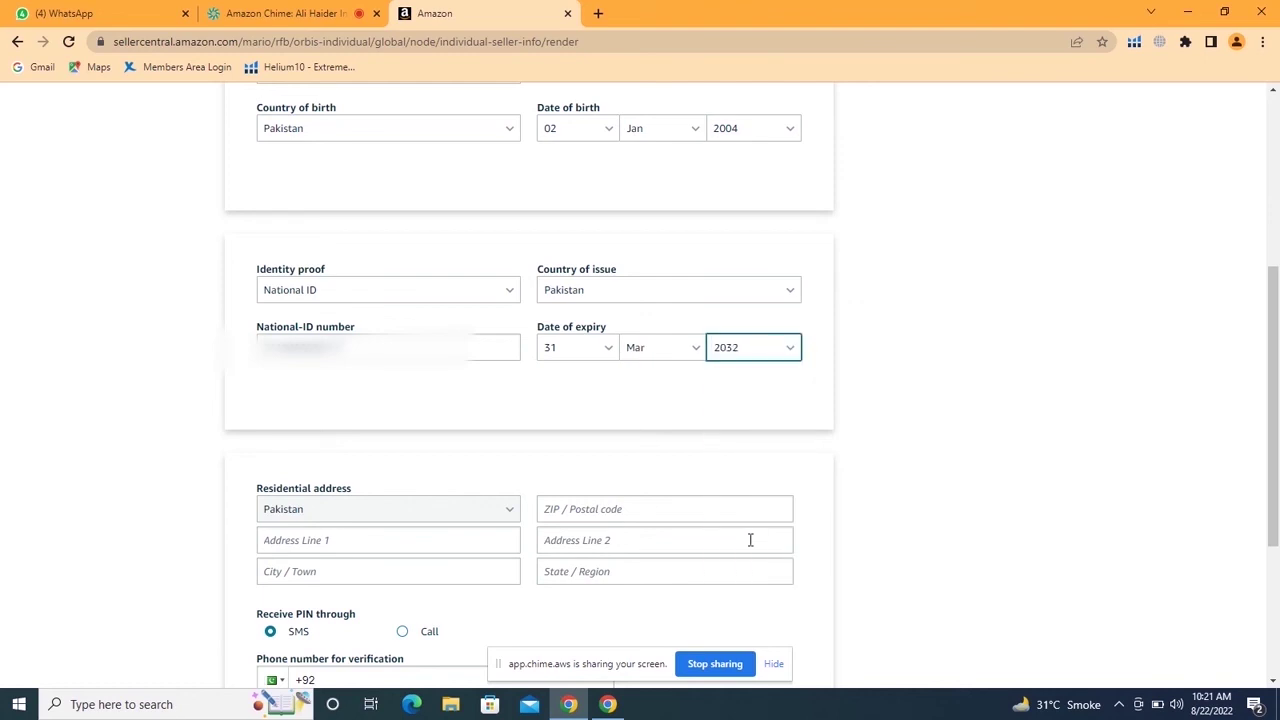
scroll(868, 448, "down", 2)
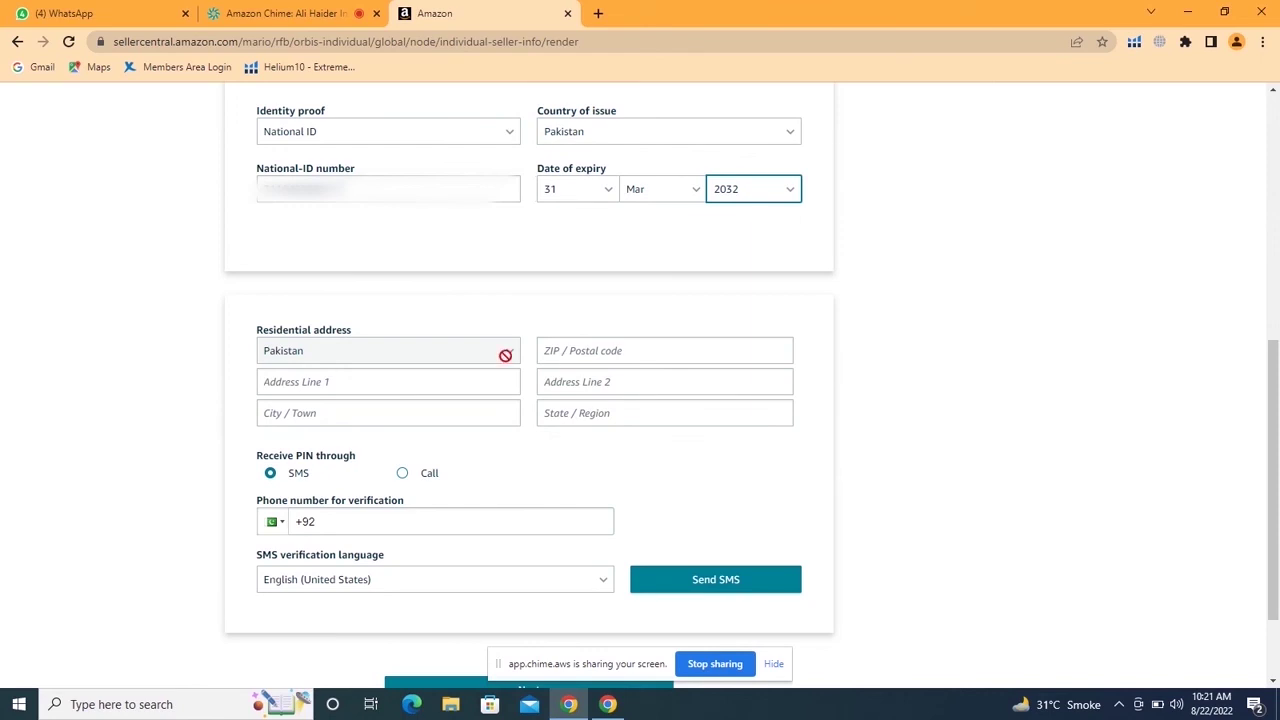
Enter the residential postal code and the first address line, correcting a typo
left_click(406, 353)
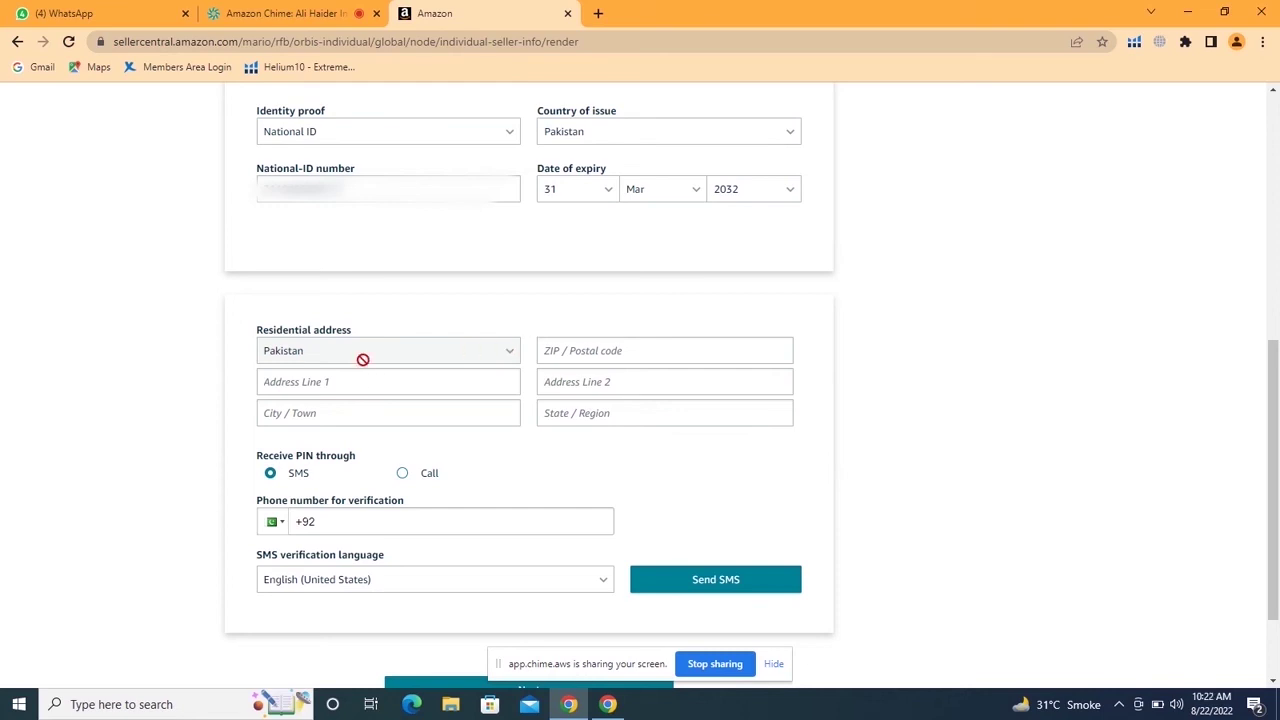
left_click(604, 351)
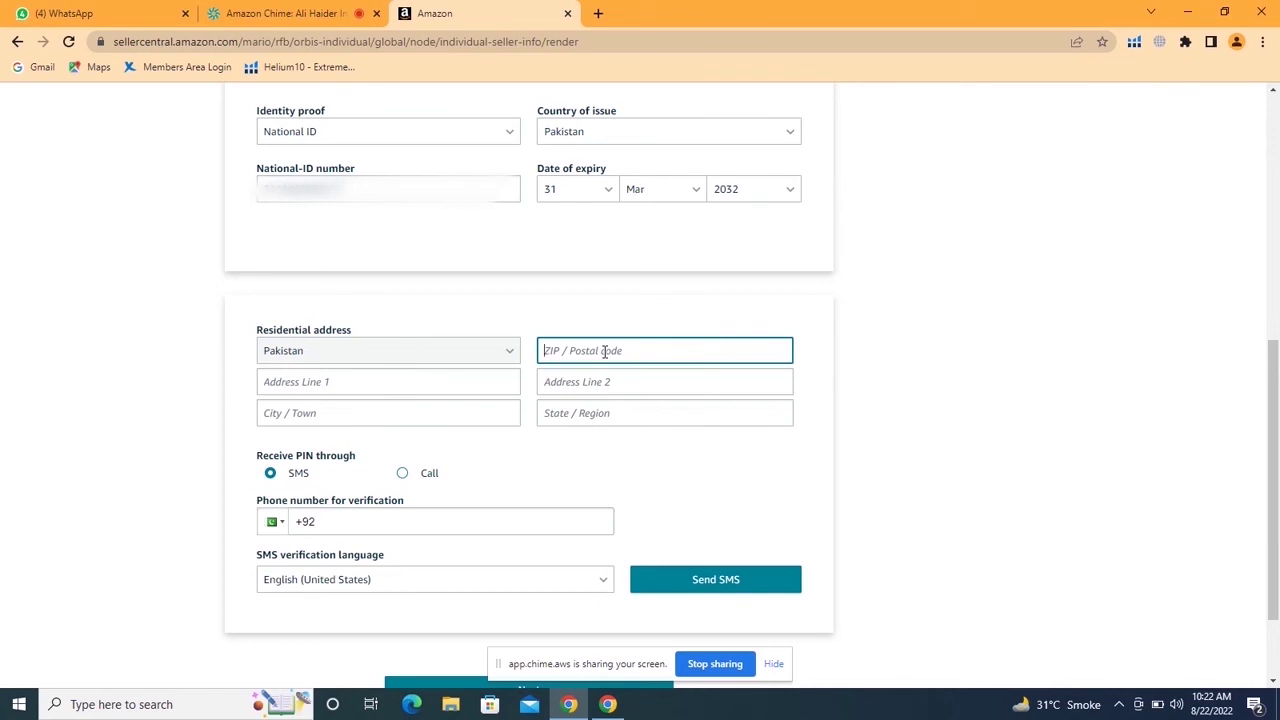
type("62050")
left_click(398, 383)
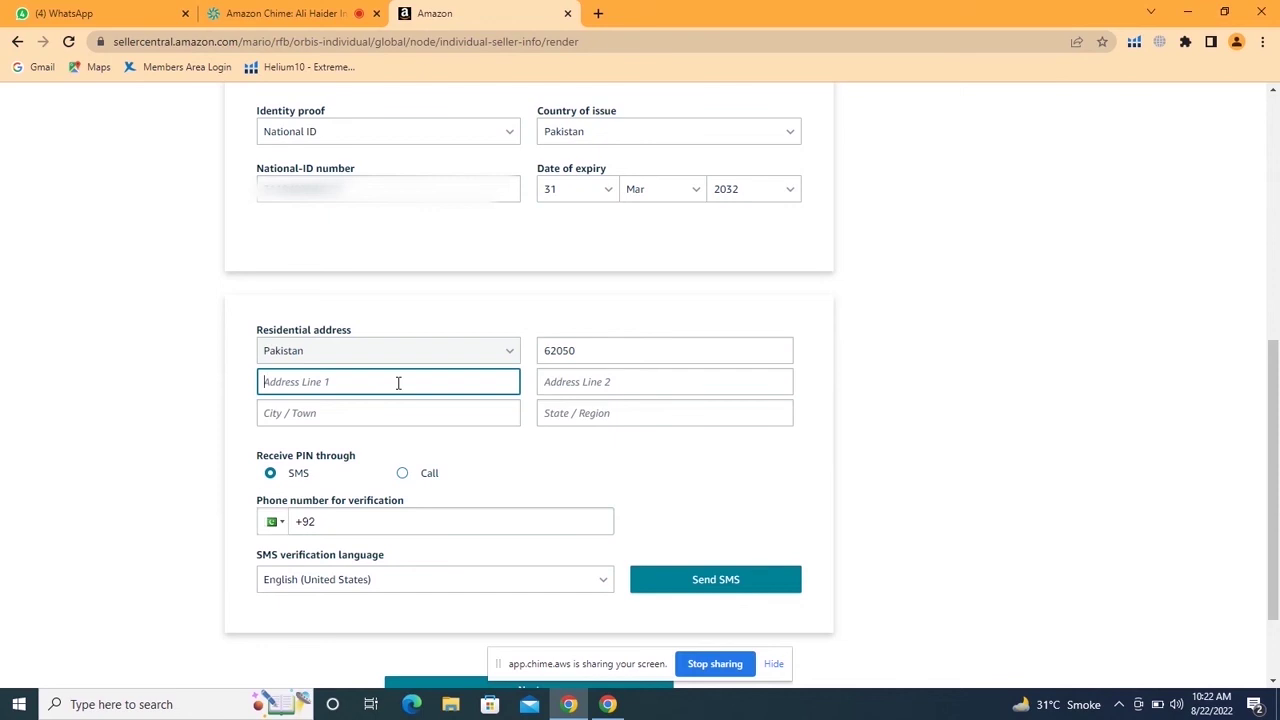
type("chak n")
key("BackSpace")
key("BackSpace")
key("BackSpace")
key("BackSpace")
key("BackSpace")
key("BackSpace")
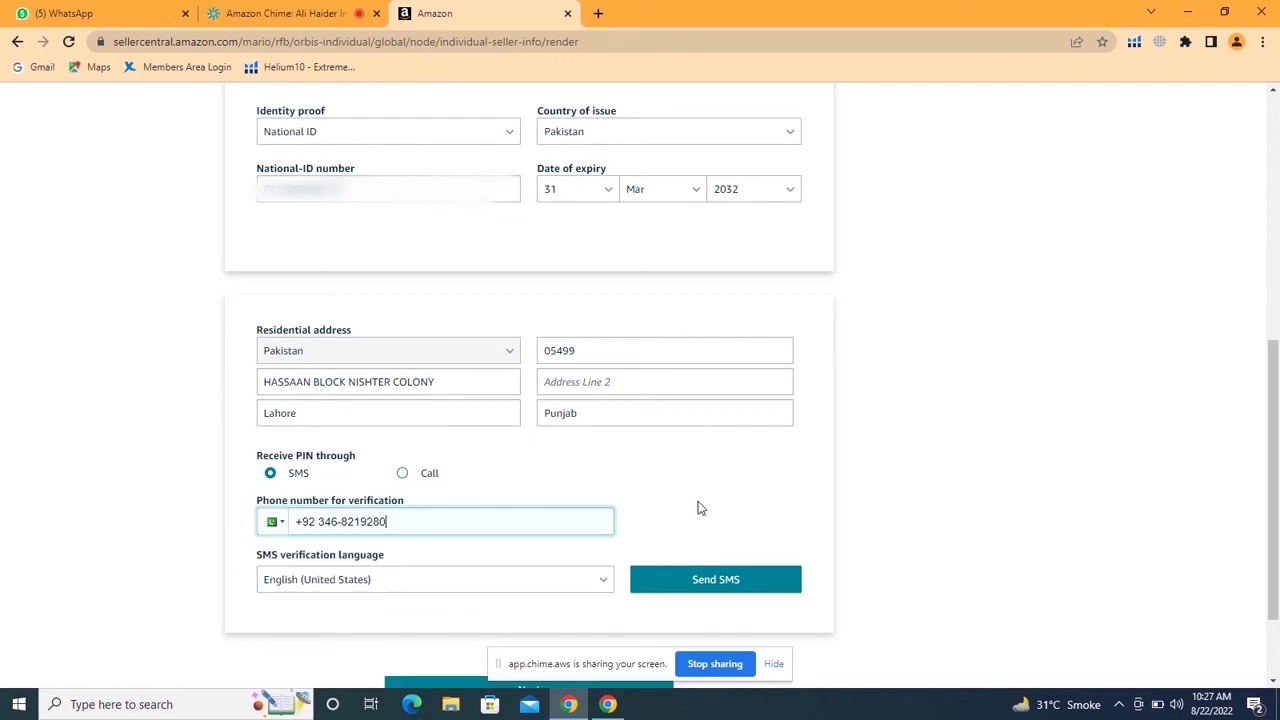
Have the PIN sent by SMS, enter the received one-time code and verify the phone
scroll(698, 507, "down", 2)
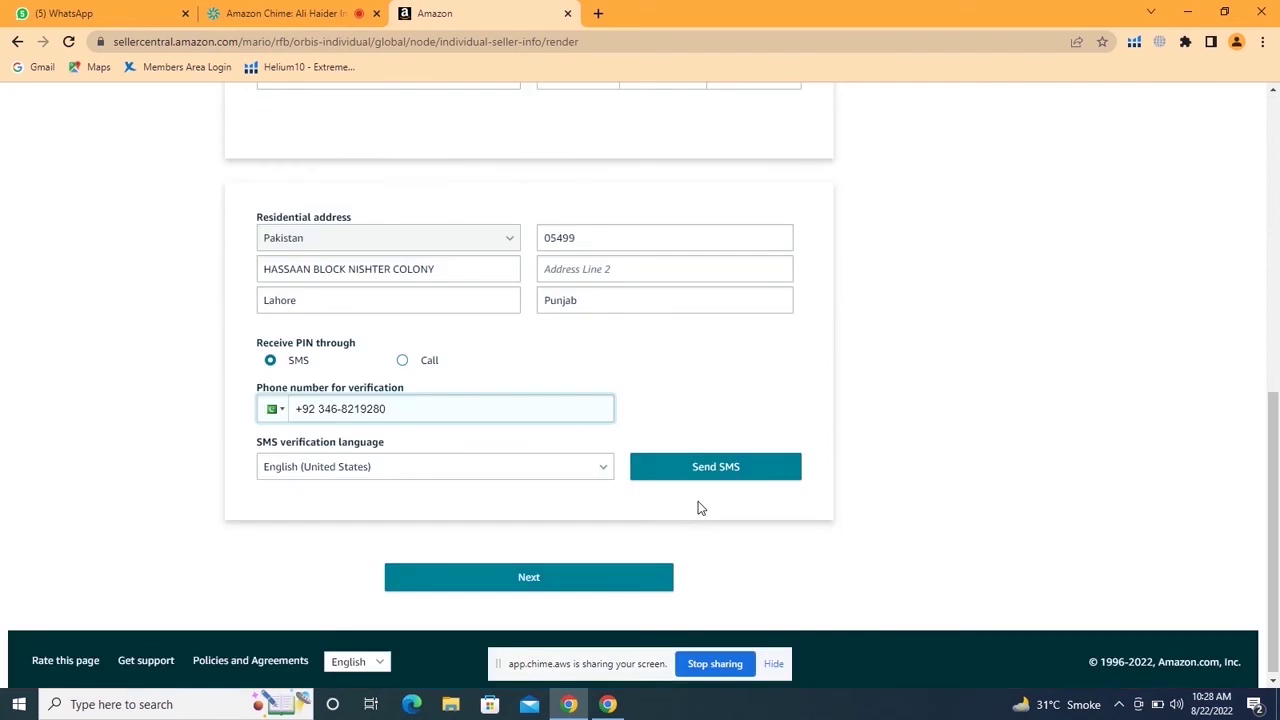
left_click(711, 469)
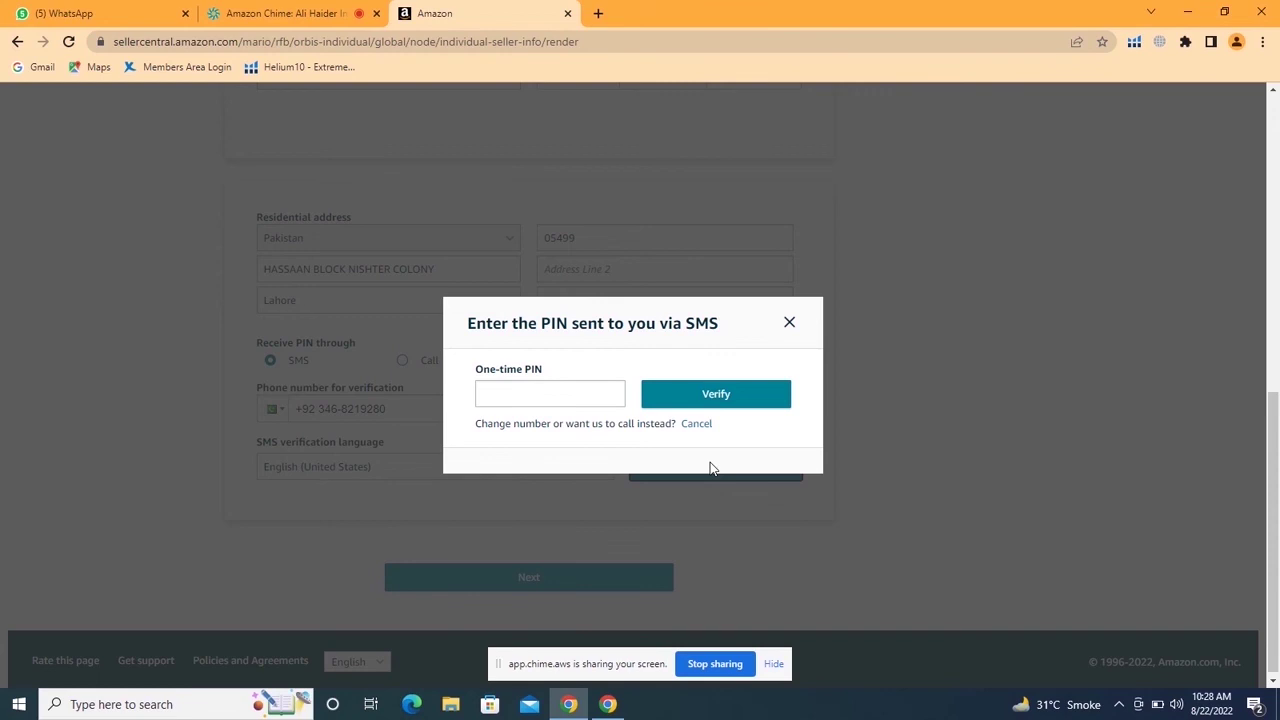
left_click(553, 390)
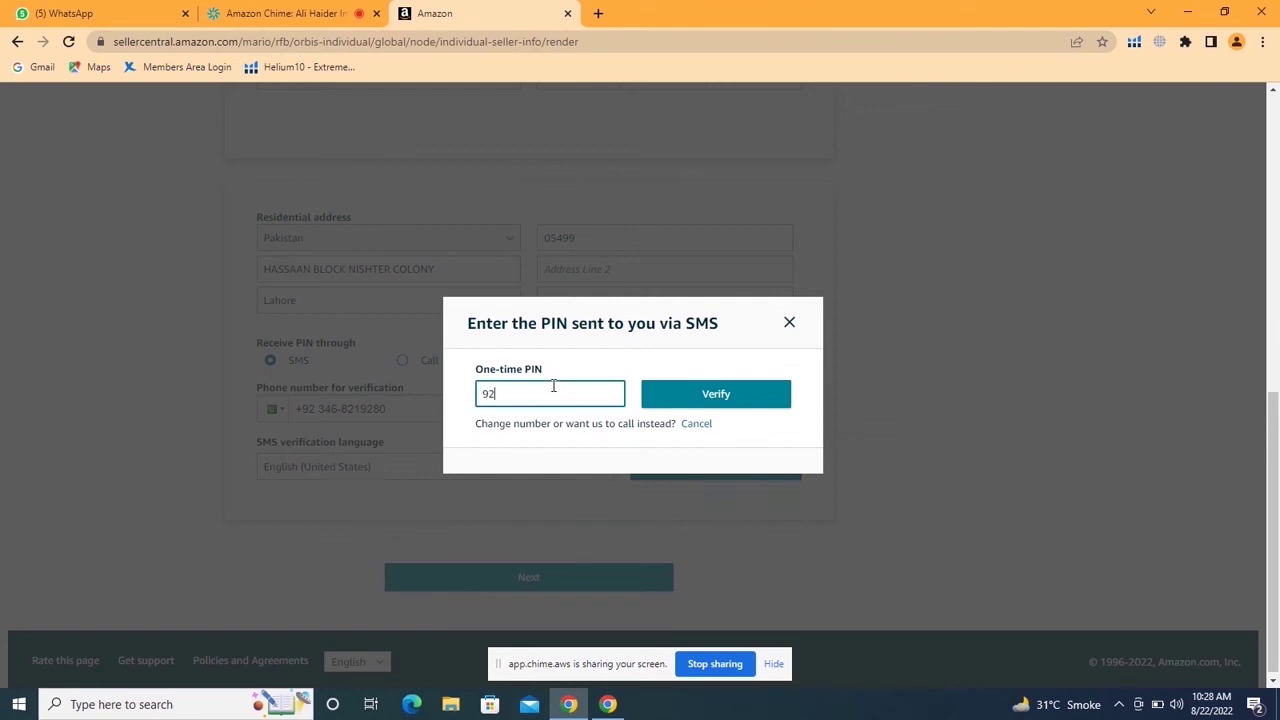
left_click(735, 410)
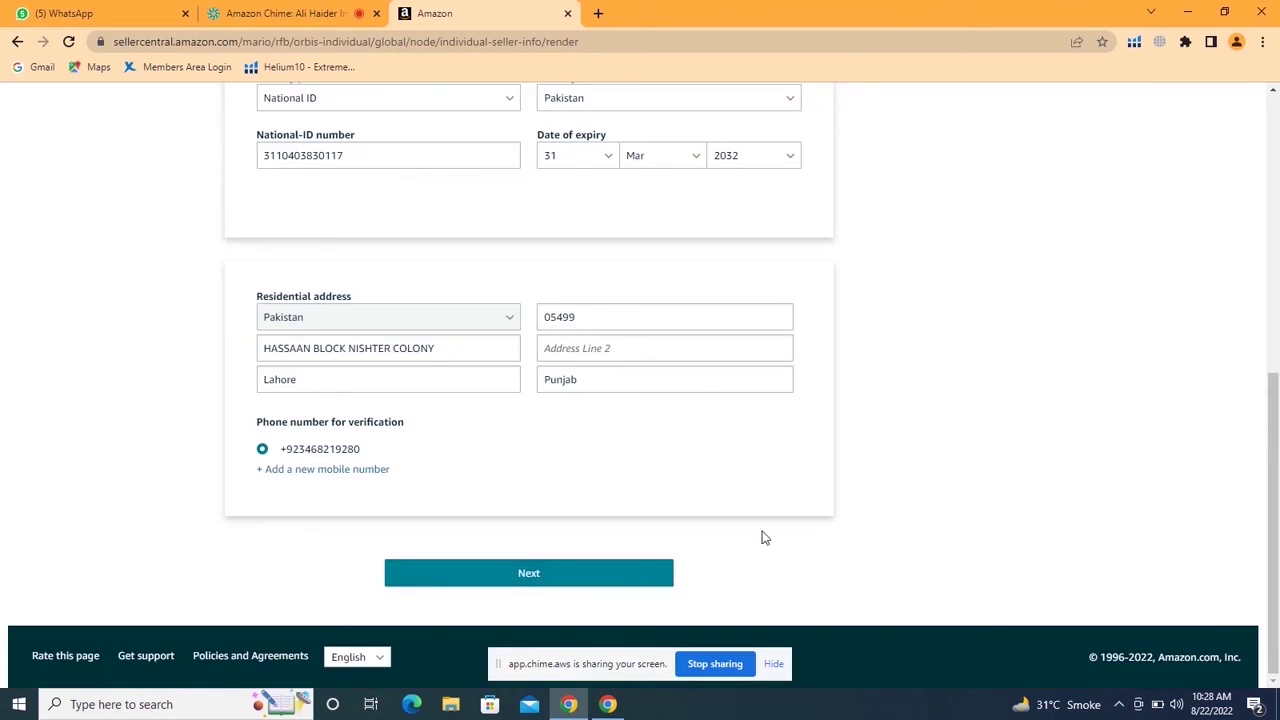
Submit the seller information and enter the credit card number on the Payment information page
left_click(641, 572)
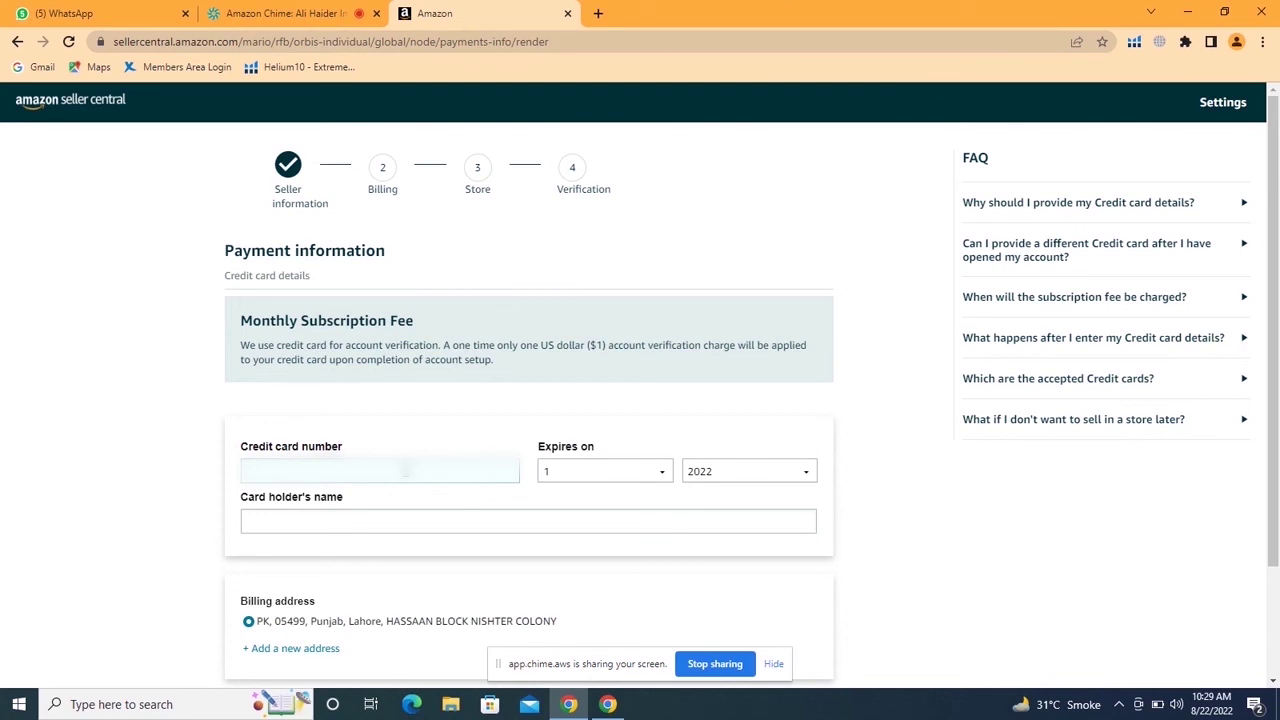
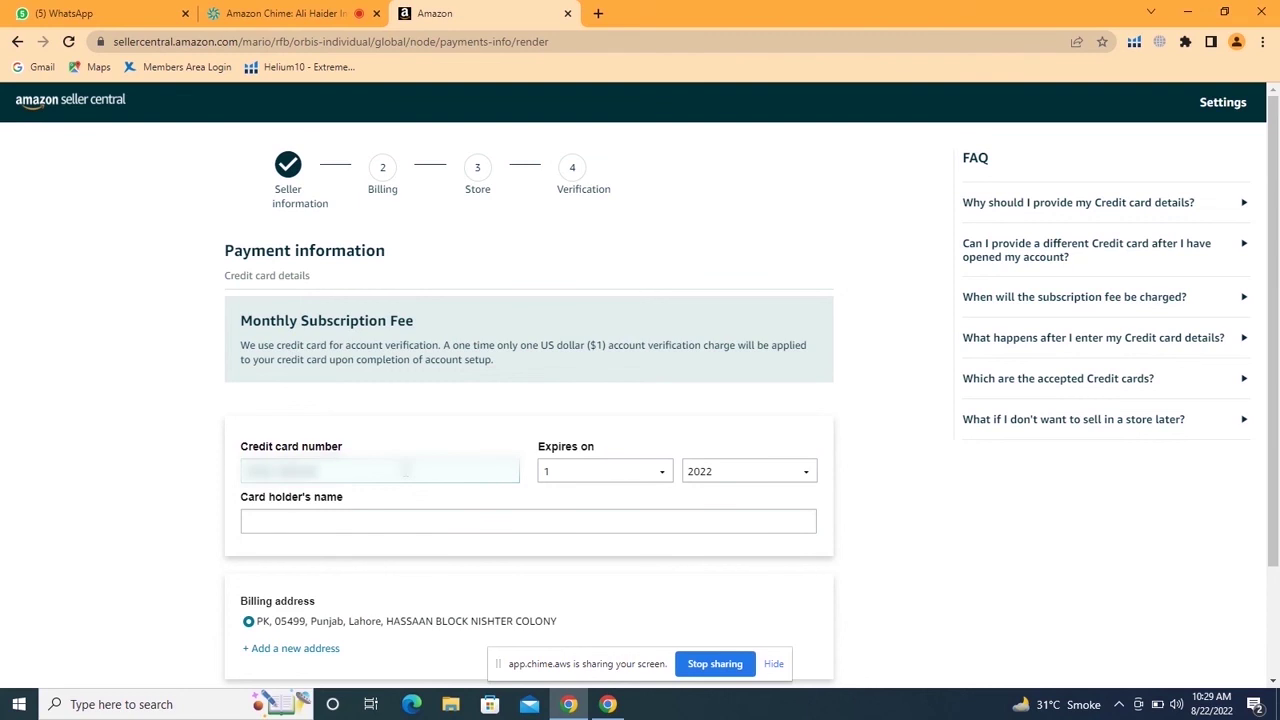
Set the card expiry to month 7, year 2027, fill in the card holder's name and submit
left_click(588, 474)
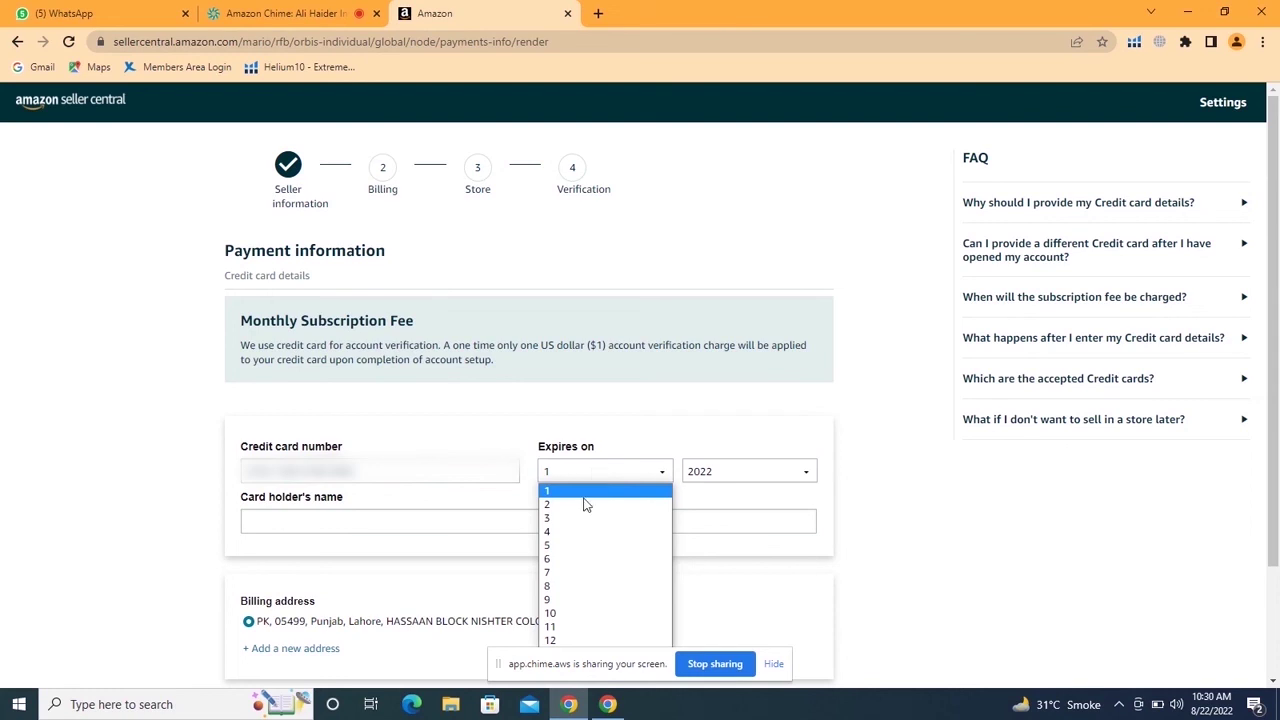
left_click(547, 572)
left_click(390, 521)
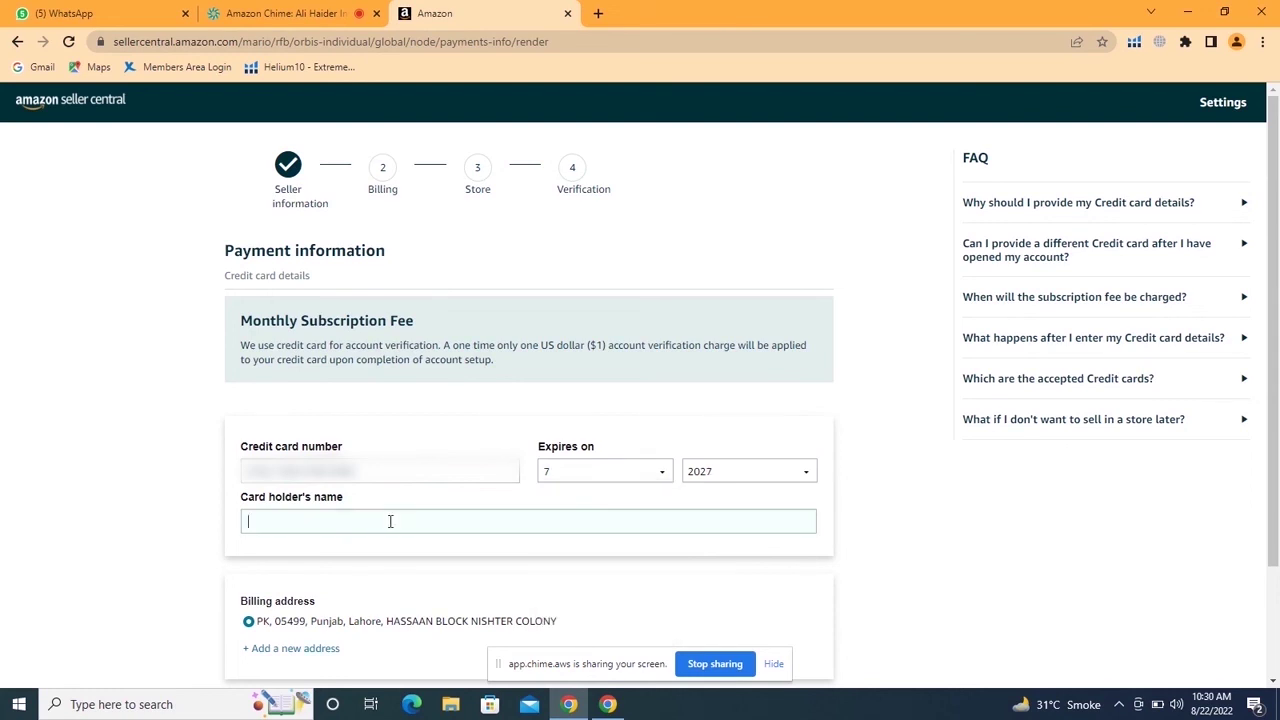
scroll(500, 558, "down", 3)
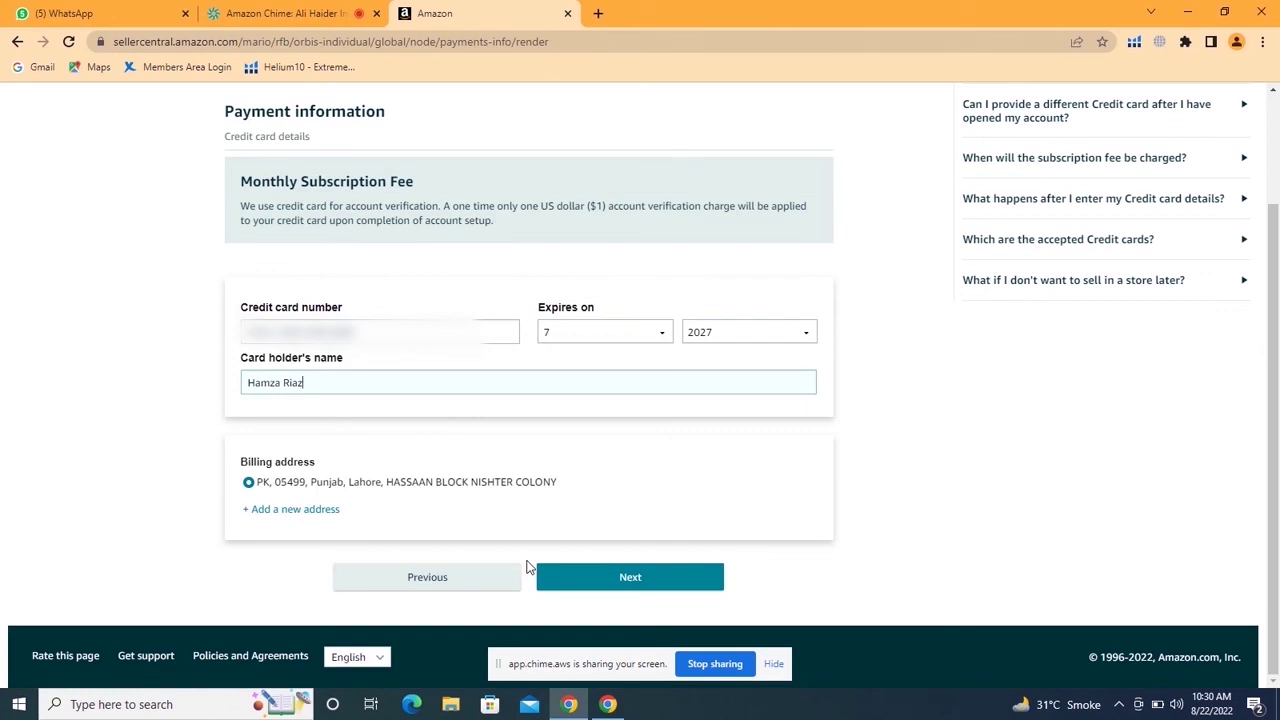
left_click(594, 586)
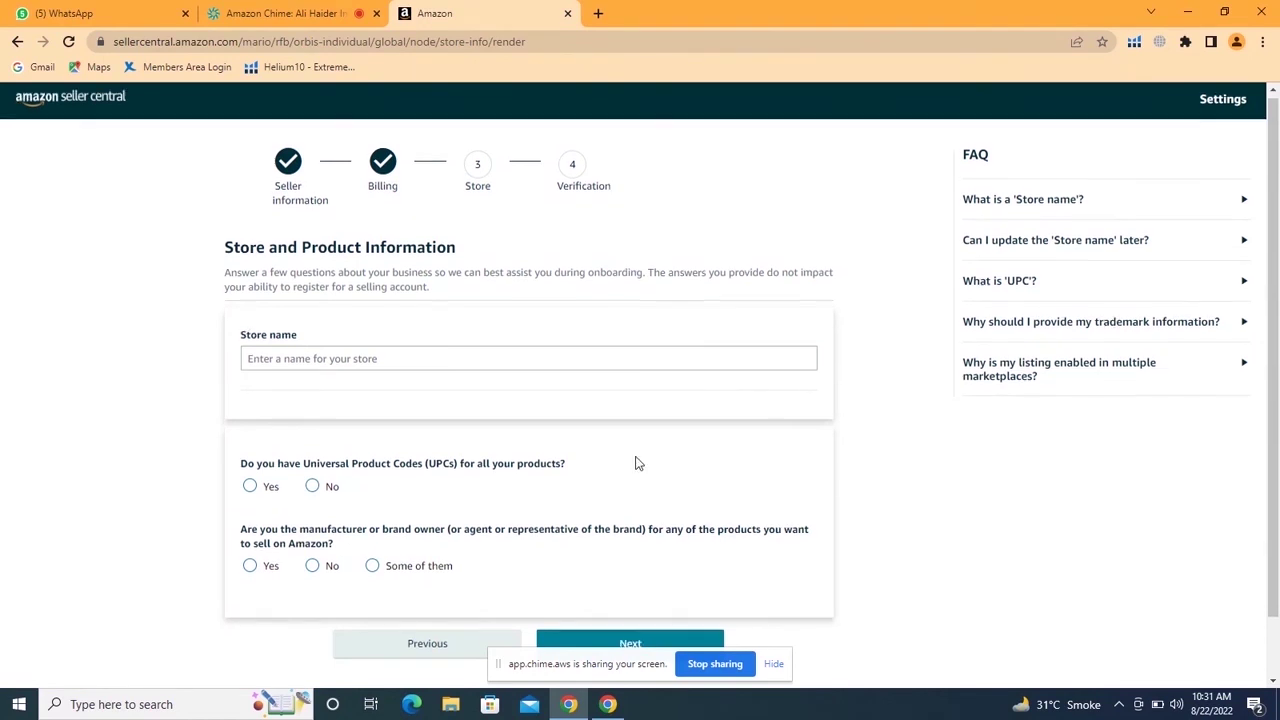
Fill in the store name, ending it with the word 'Store'
left_click(436, 358)
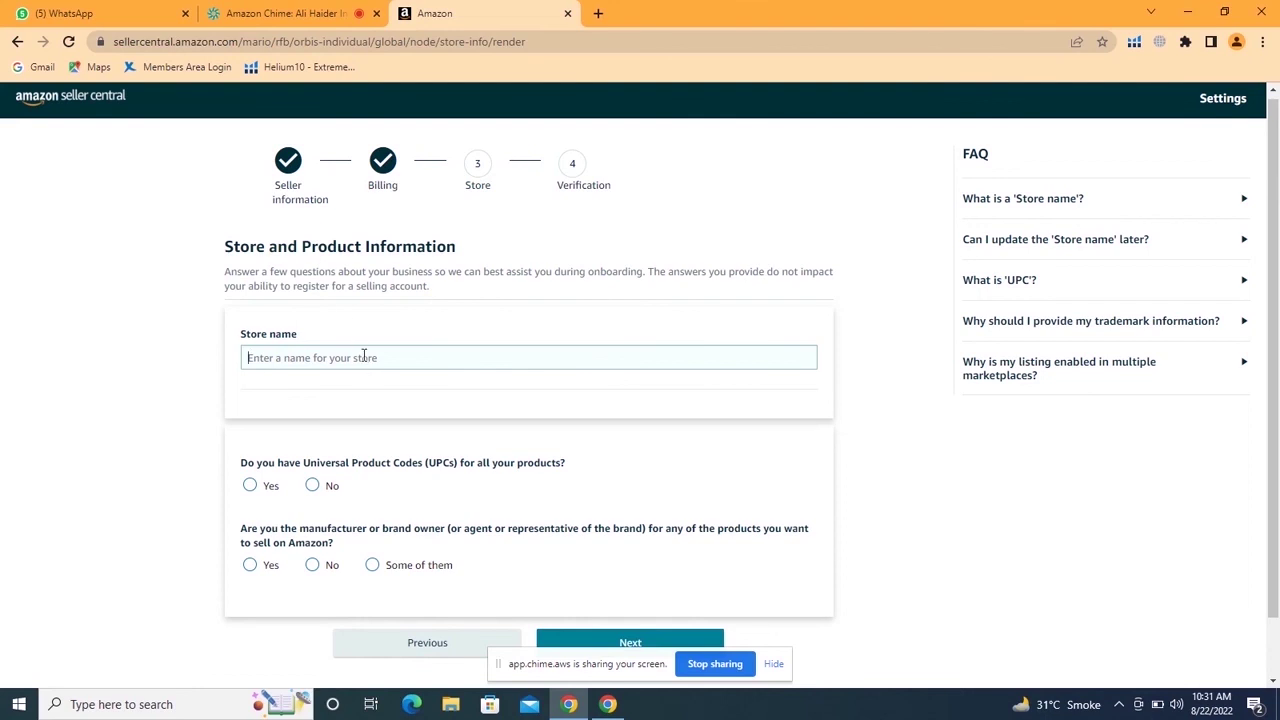
type("Store")
Answer No to the UPC and brand-owner questions and submit, resubmitting after the error
scroll(338, 428, "down", 1)
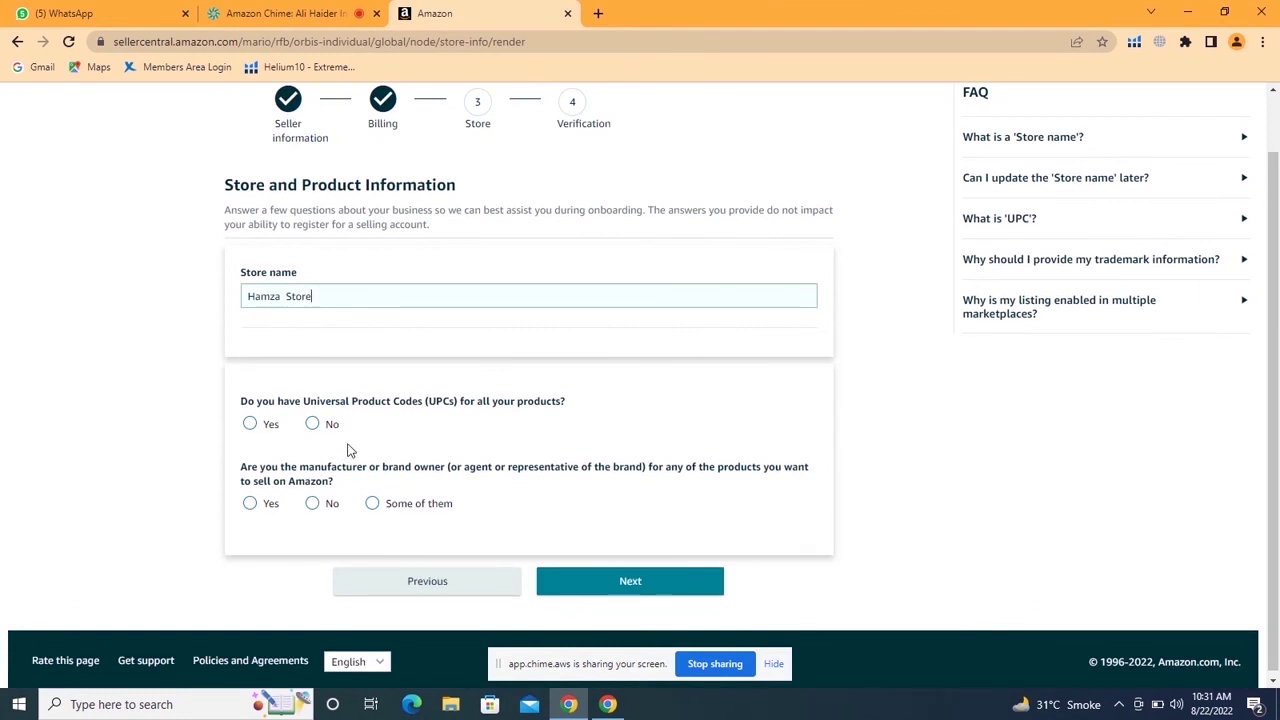
left_click(312, 430)
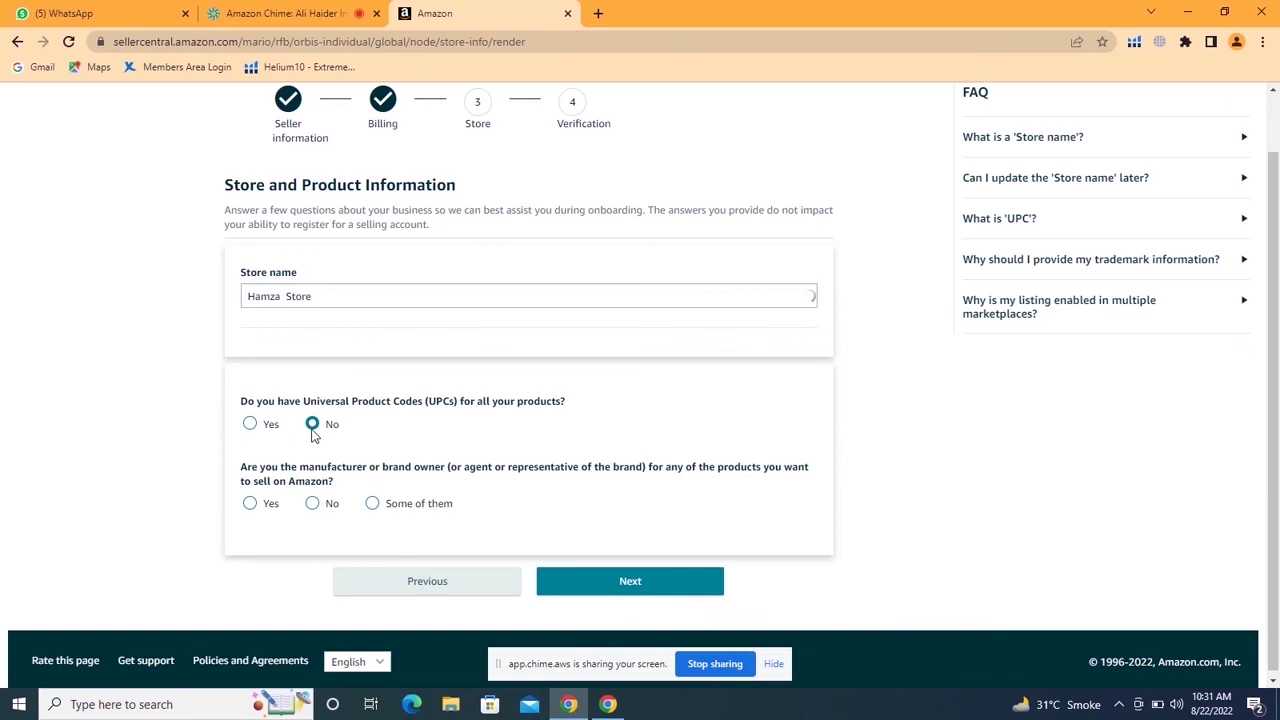
left_click(314, 505)
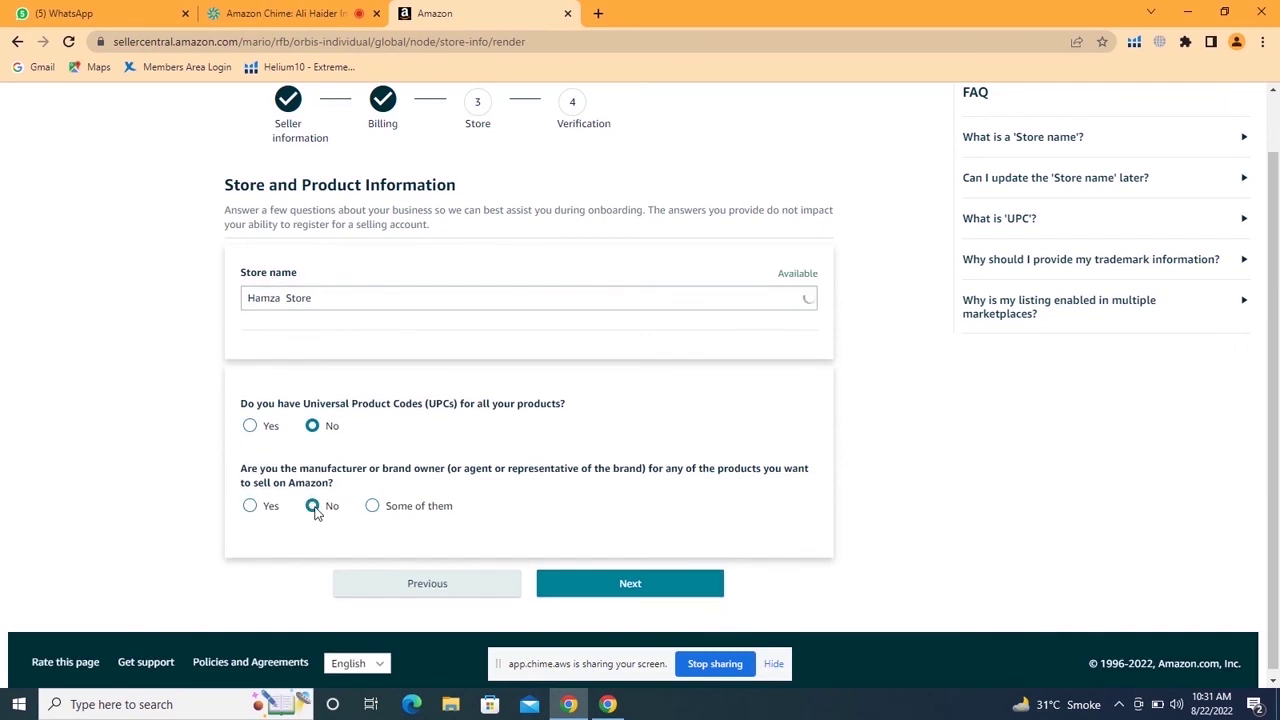
left_click(582, 591)
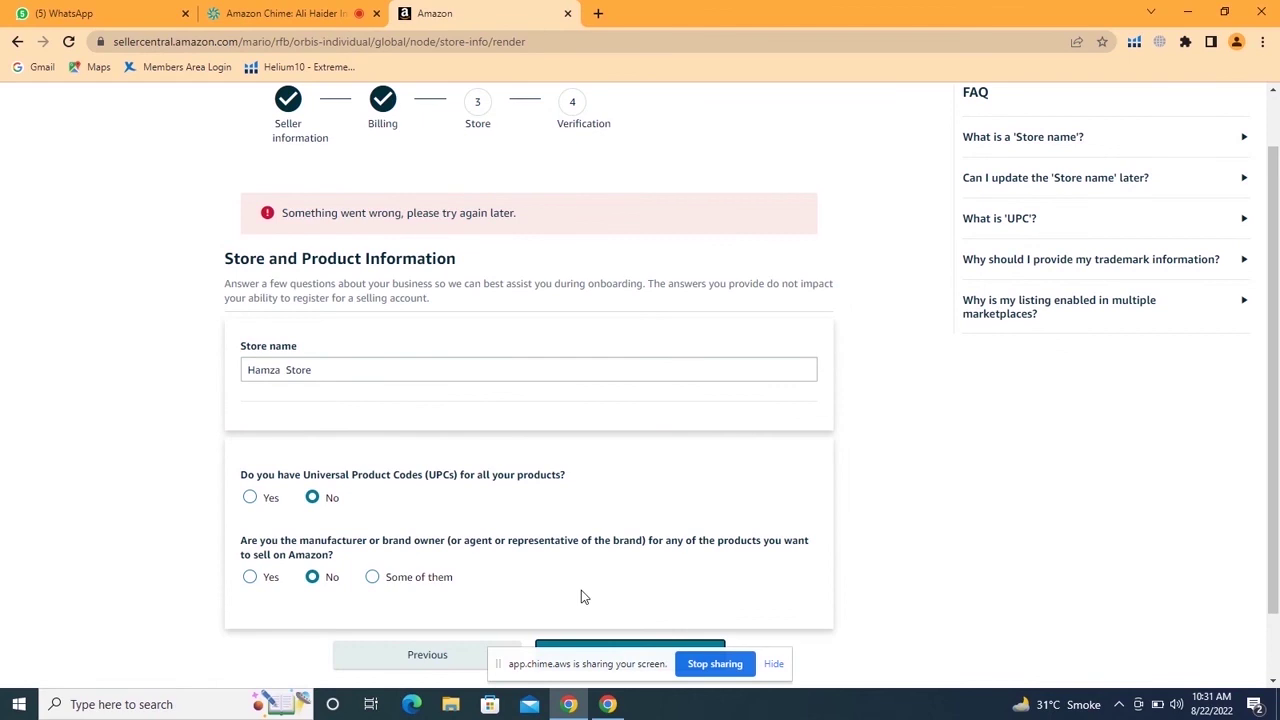
scroll(584, 597, "down", 1)
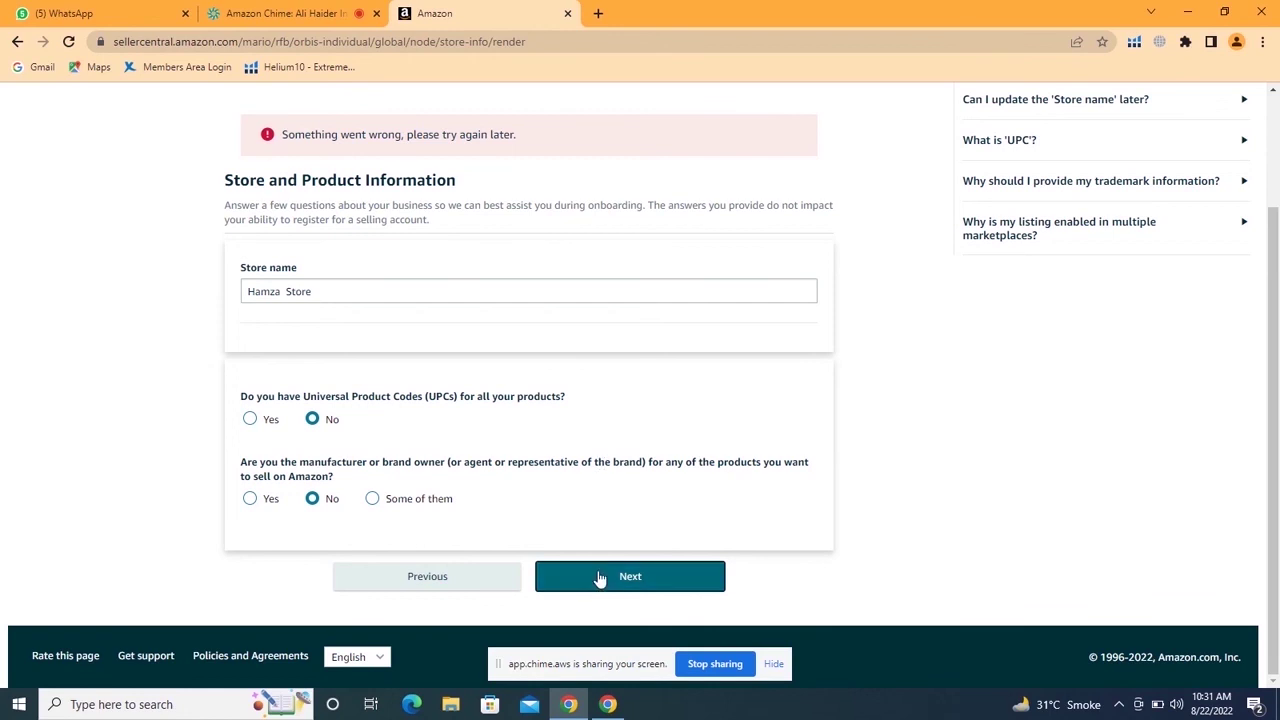
left_click(598, 578)
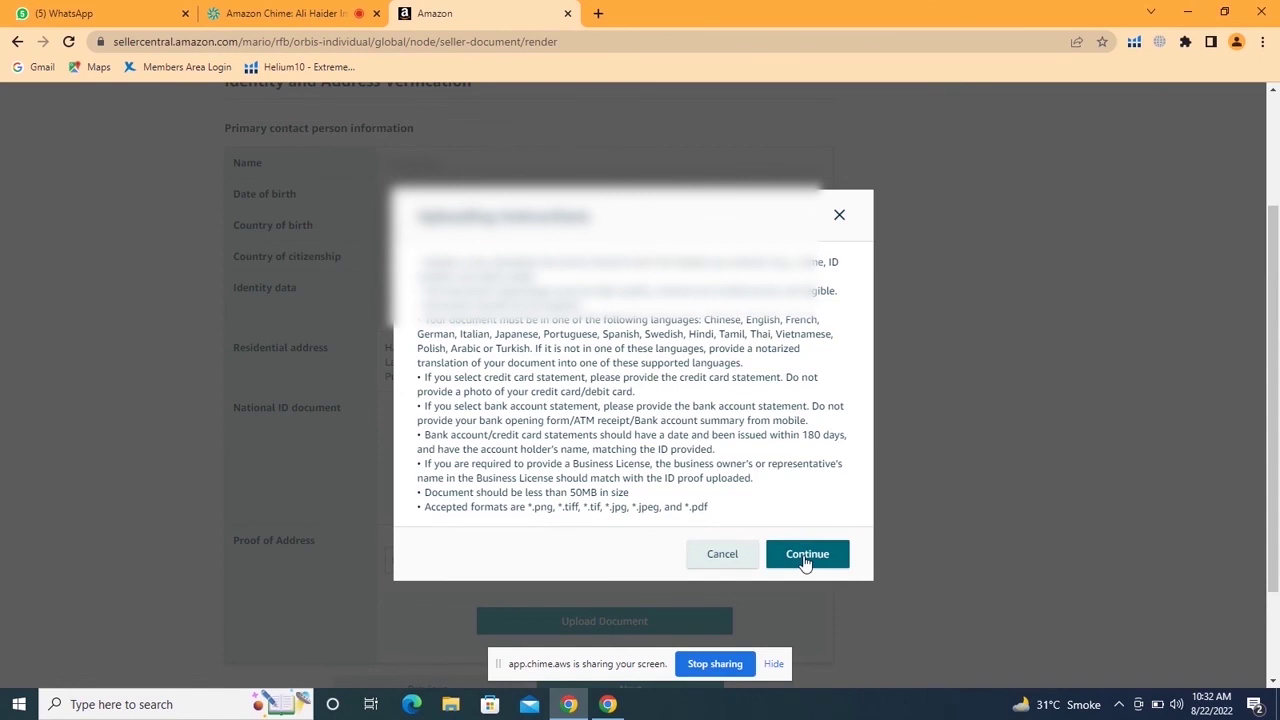
Accept the upload instructions, pick WhatsApp Image 2022-08-20 at 9.25.43 AM, and open File Explorer
left_click(805, 558)
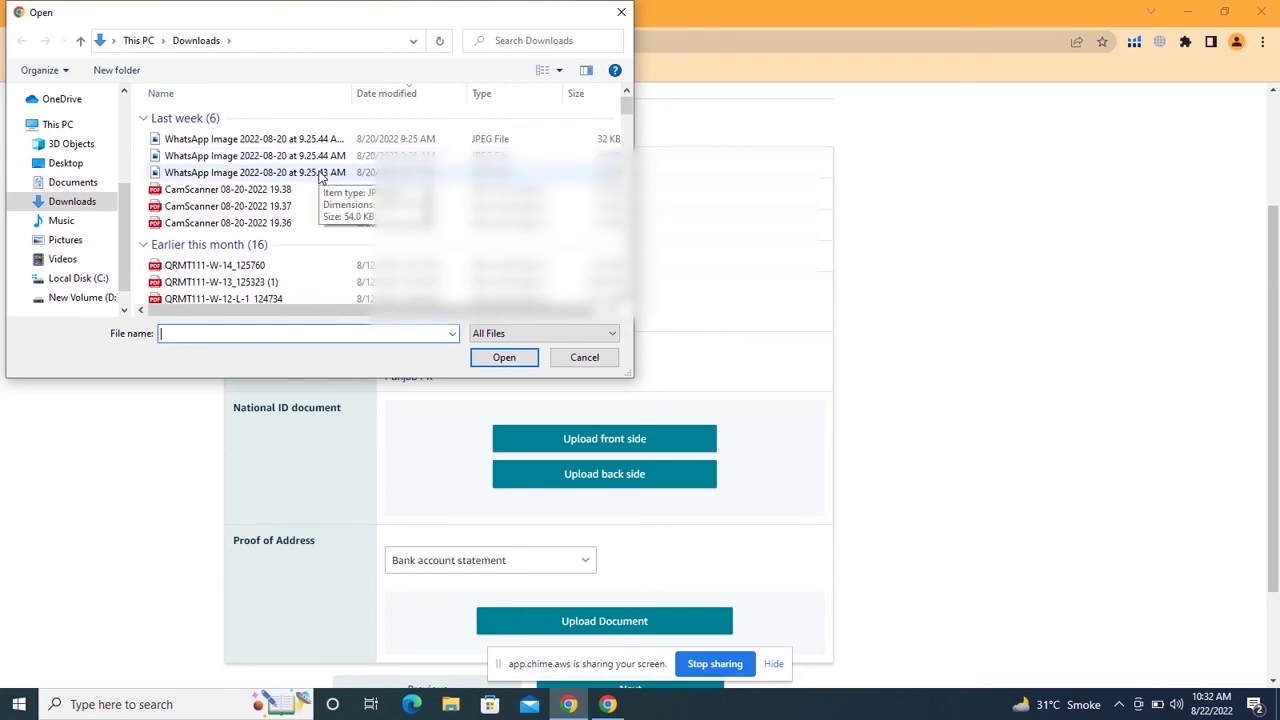
left_click(320, 176)
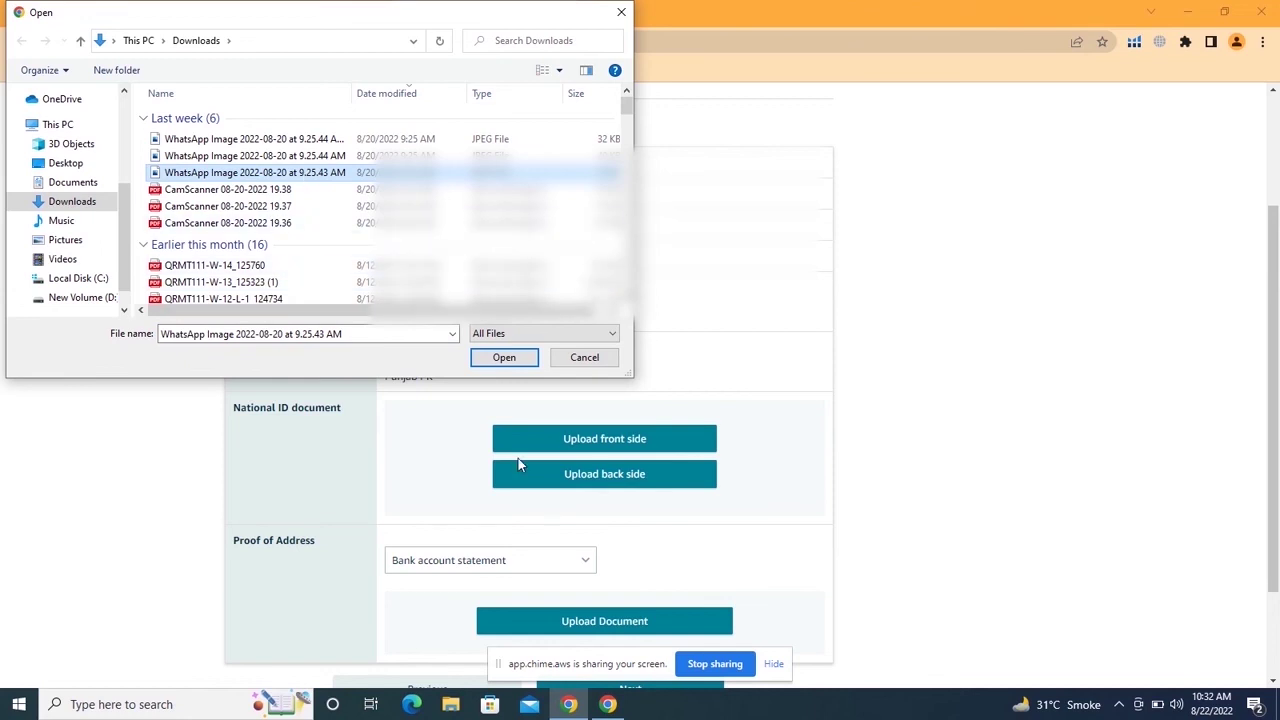
left_click(450, 704)
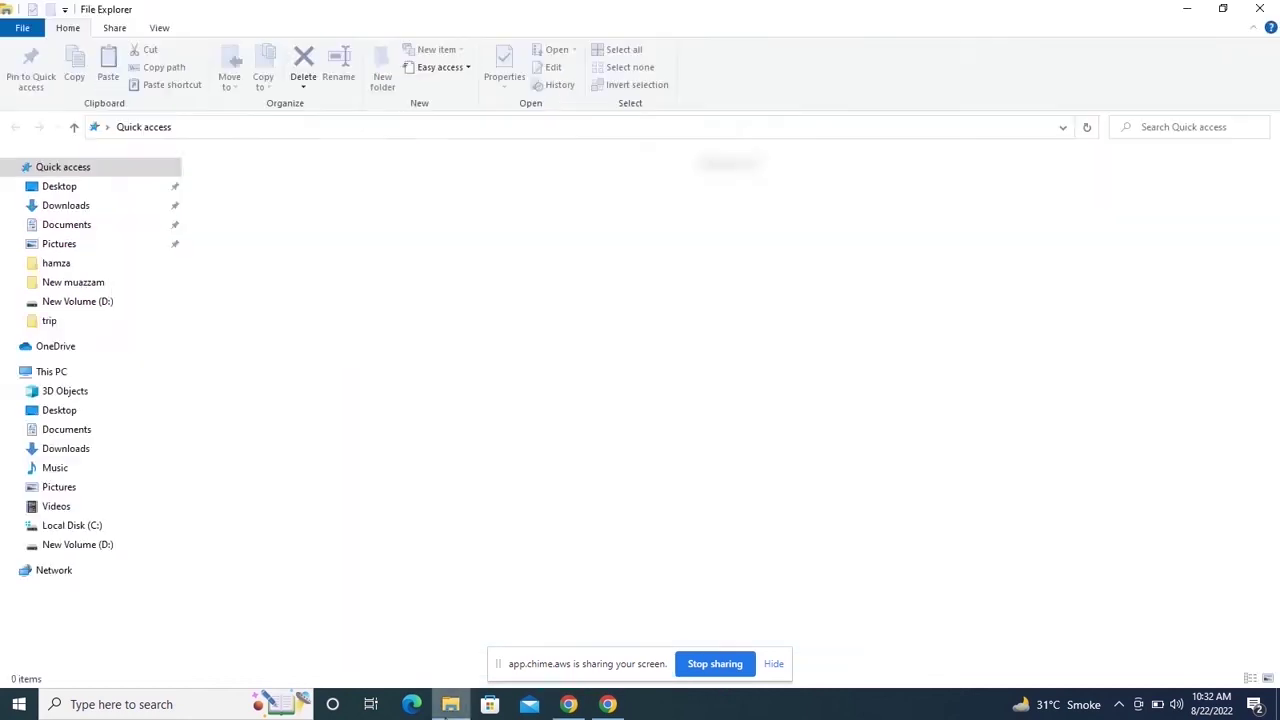
Browse the Downloads folder in the browser's file chooser, then close it without uploading
key("alt+Tab")
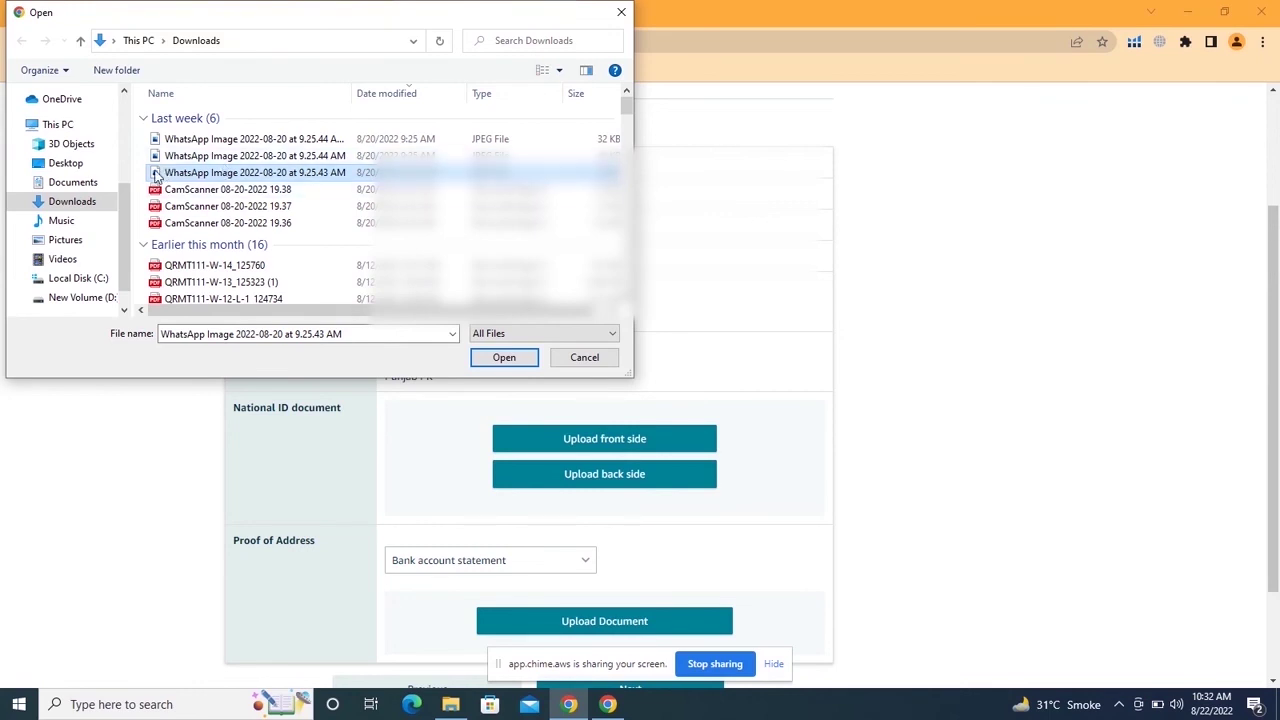
left_click(82, 203)
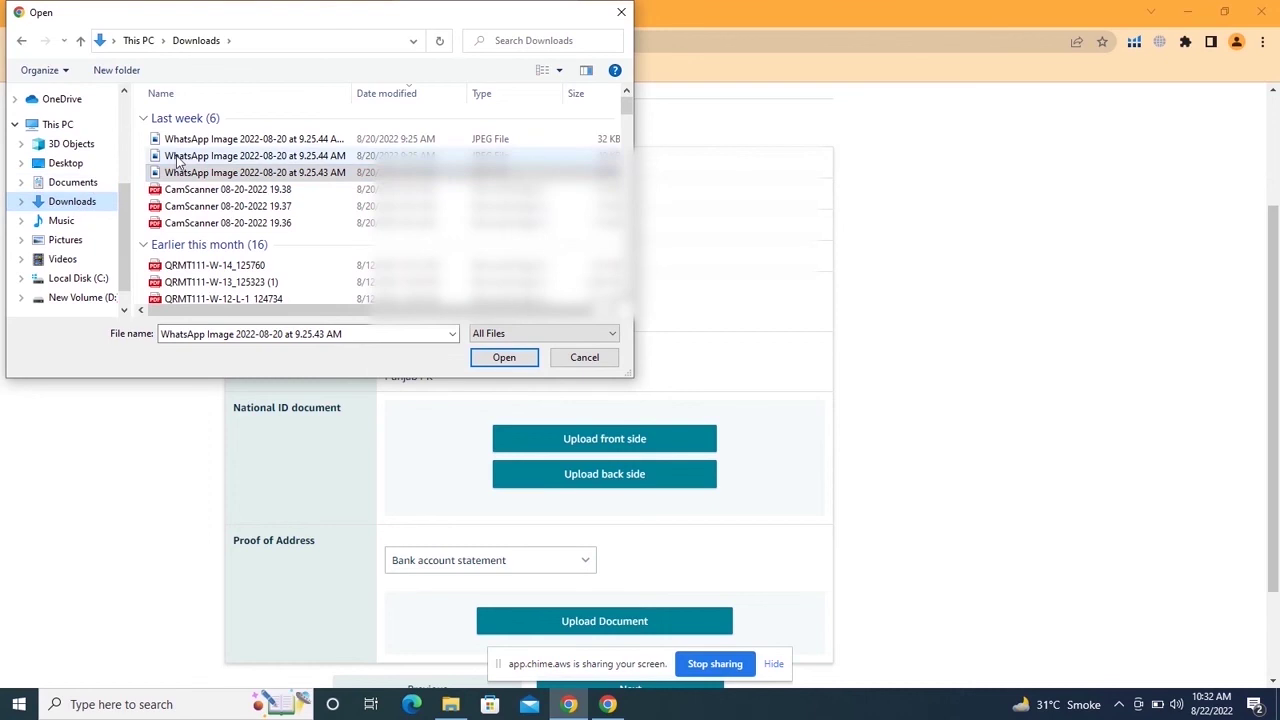
scroll(157, 176, "down", 1)
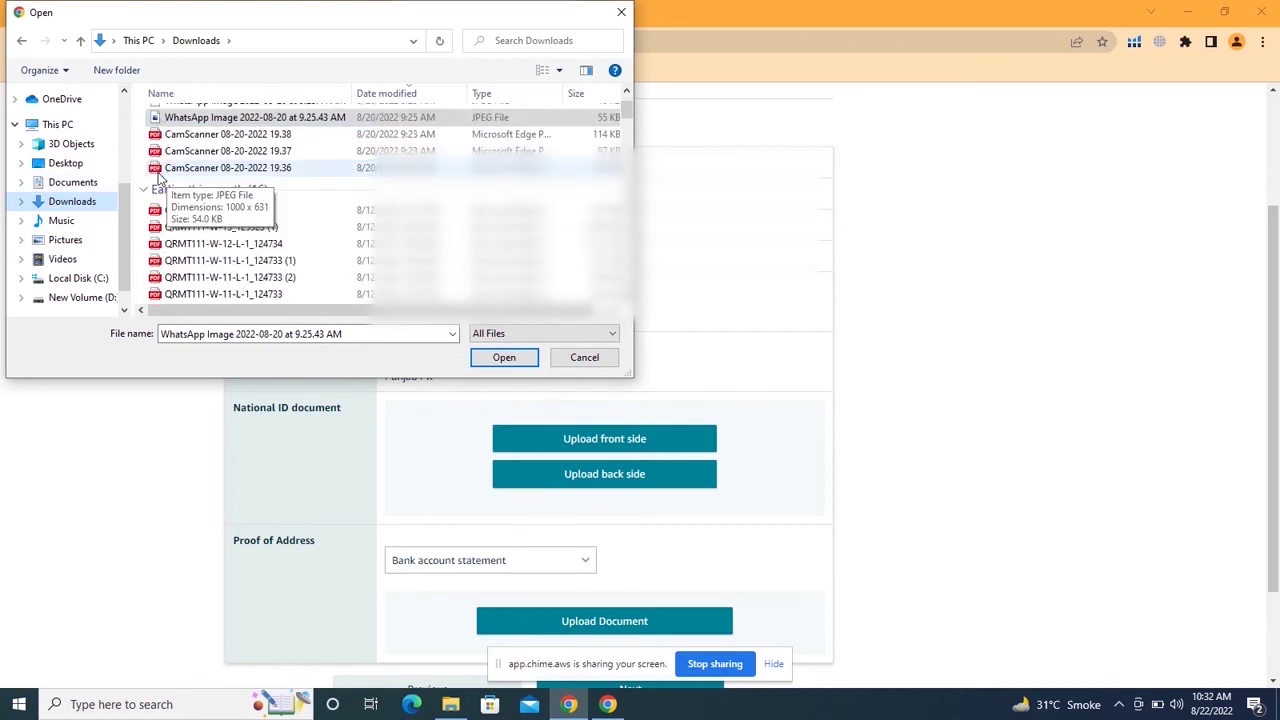
scroll(157, 176, "up", 1)
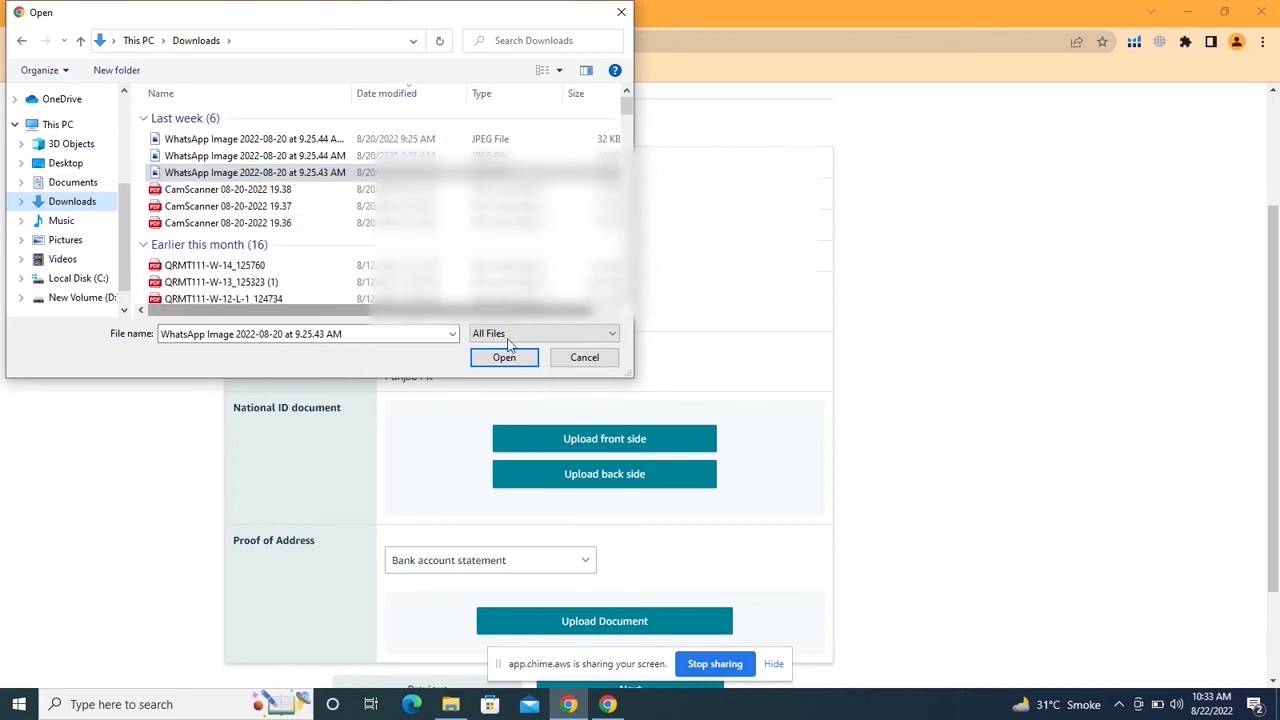
left_click(621, 12)
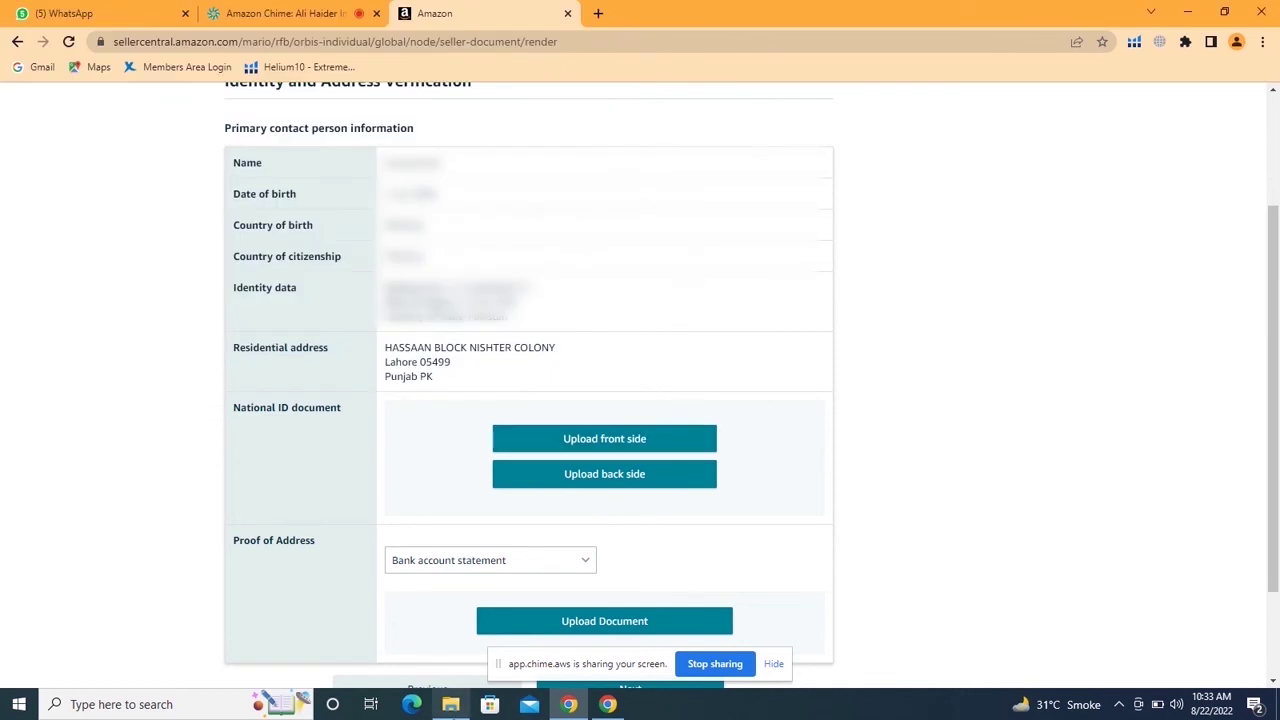
In the Downloads folder, rename the third WhatsApp image to 1
left_click(450, 704)
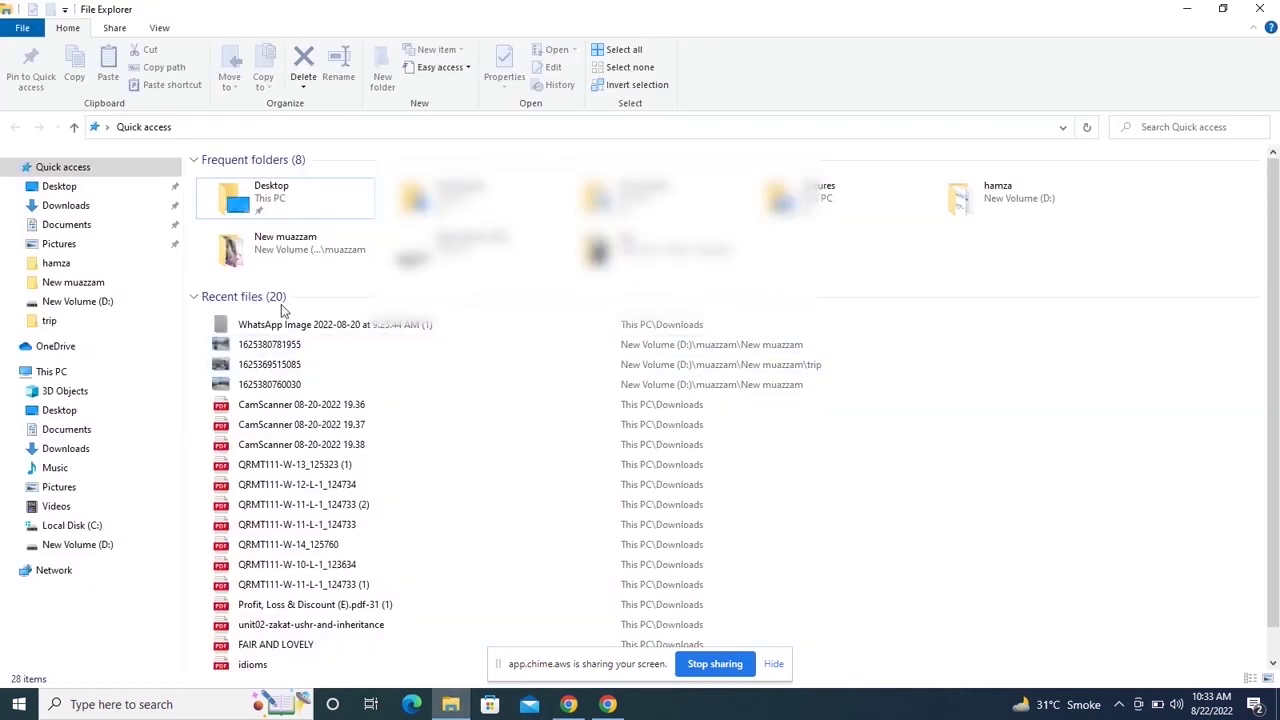
left_click(88, 207)
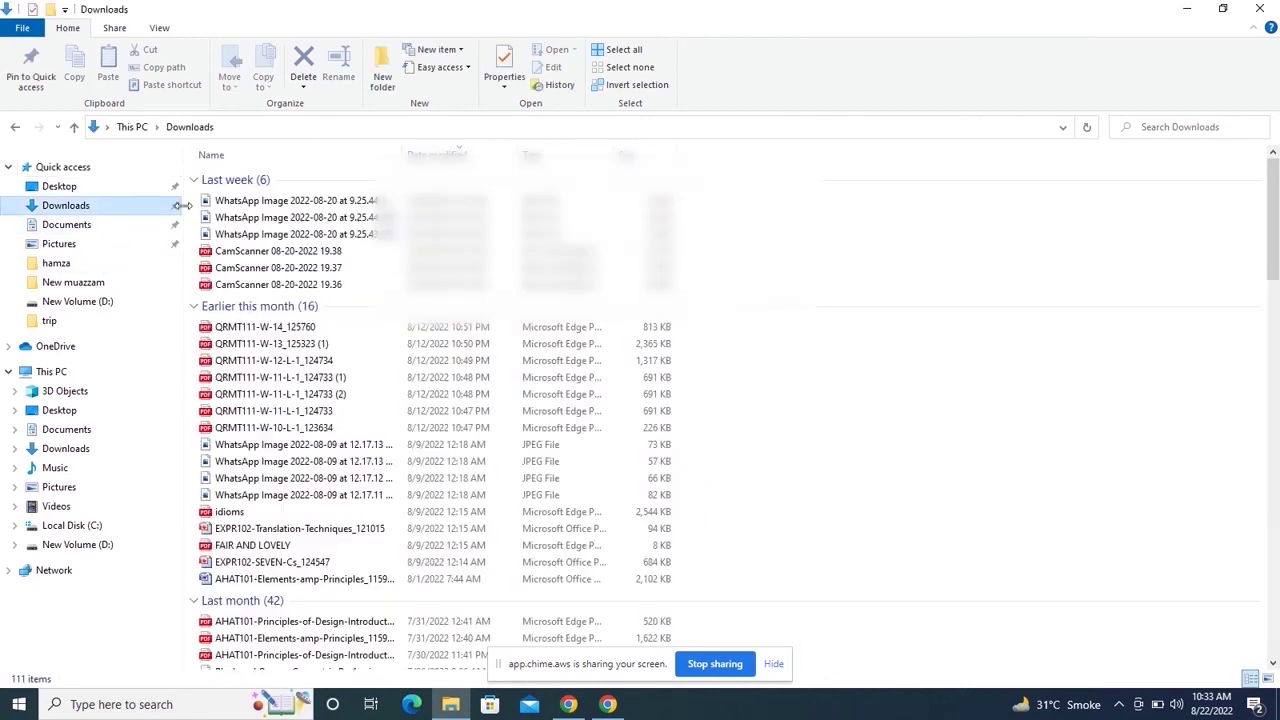
left_click(345, 234)
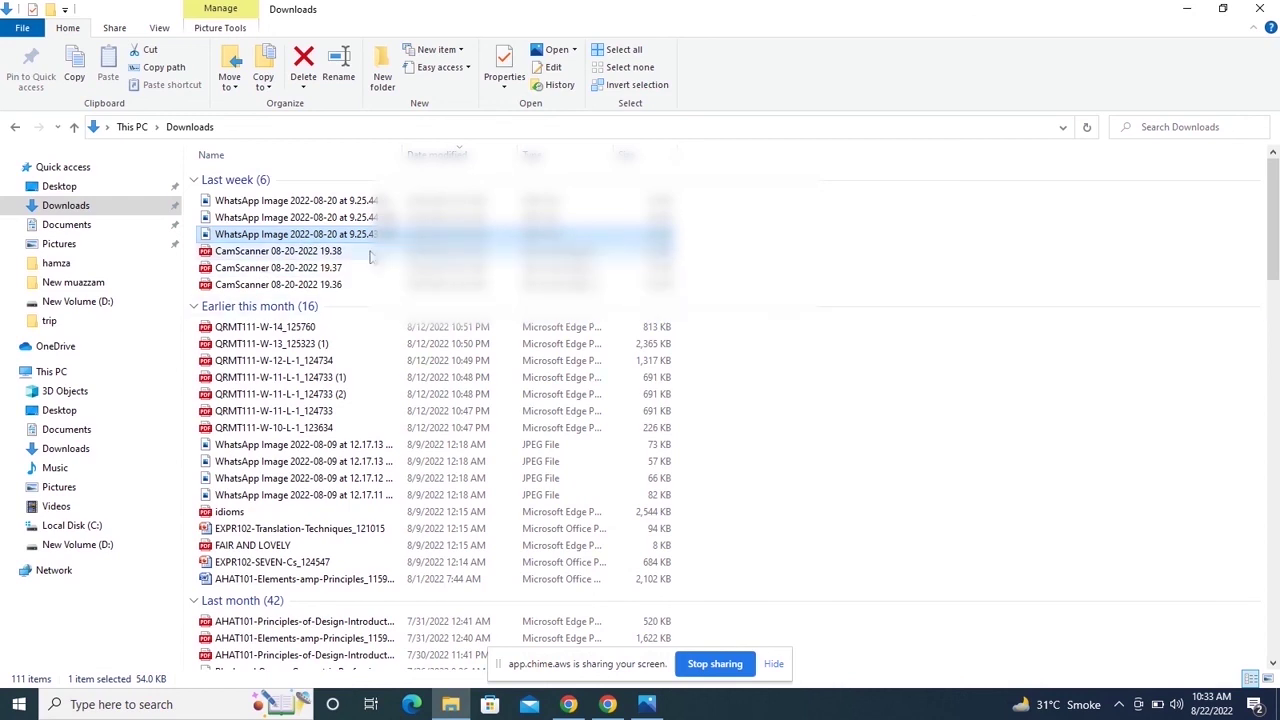
left_click(285, 235)
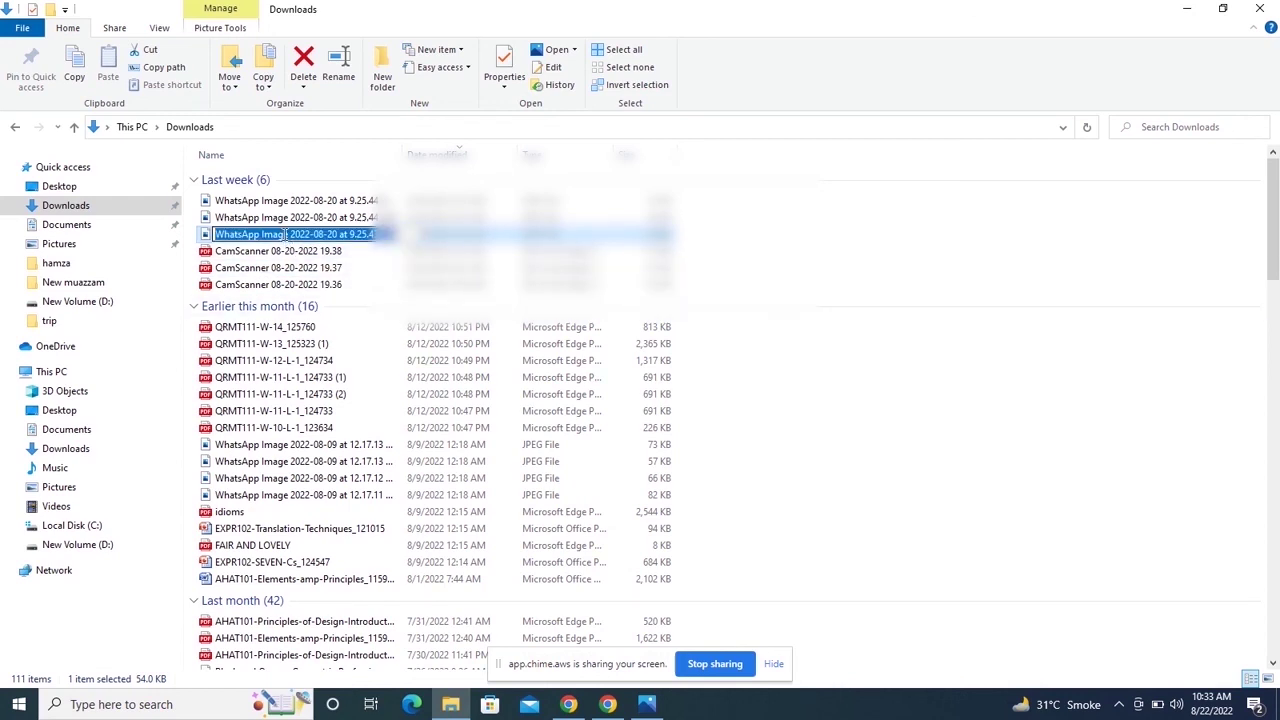
key("BackSpace")
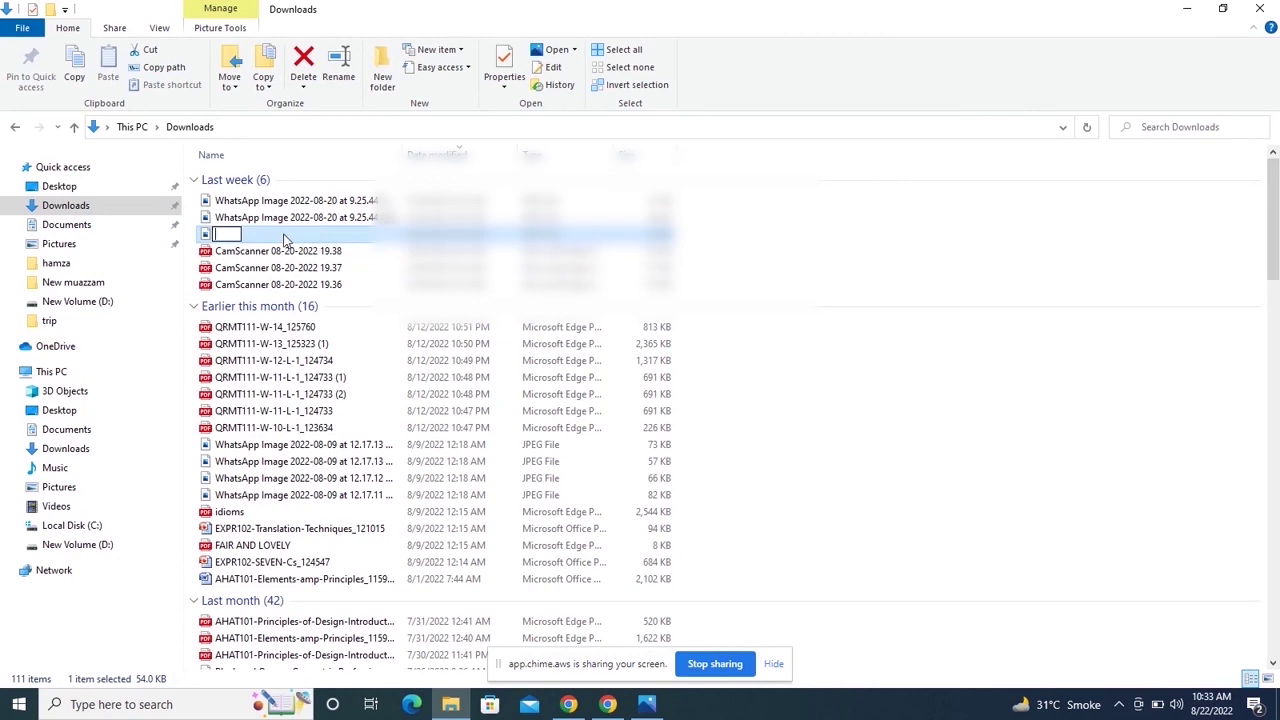
type("1")
key("Return")
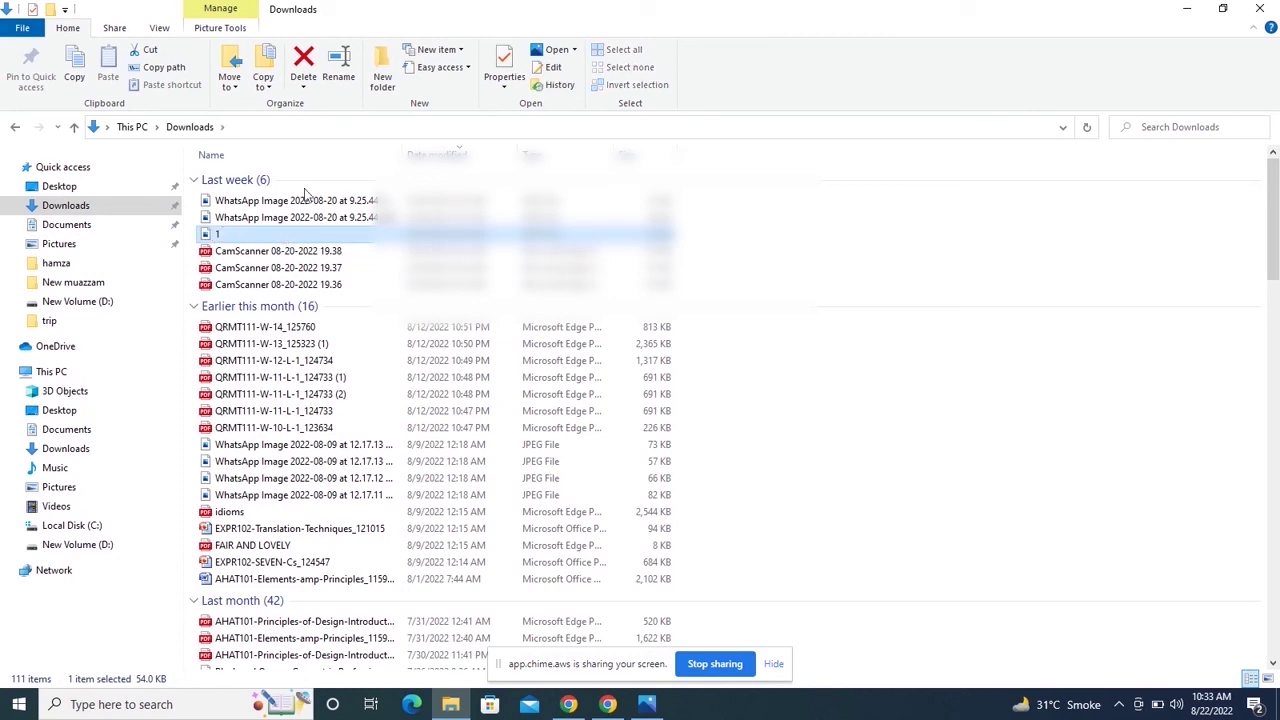
Rename the second WhatsApp image to 2
right_click(297, 222)
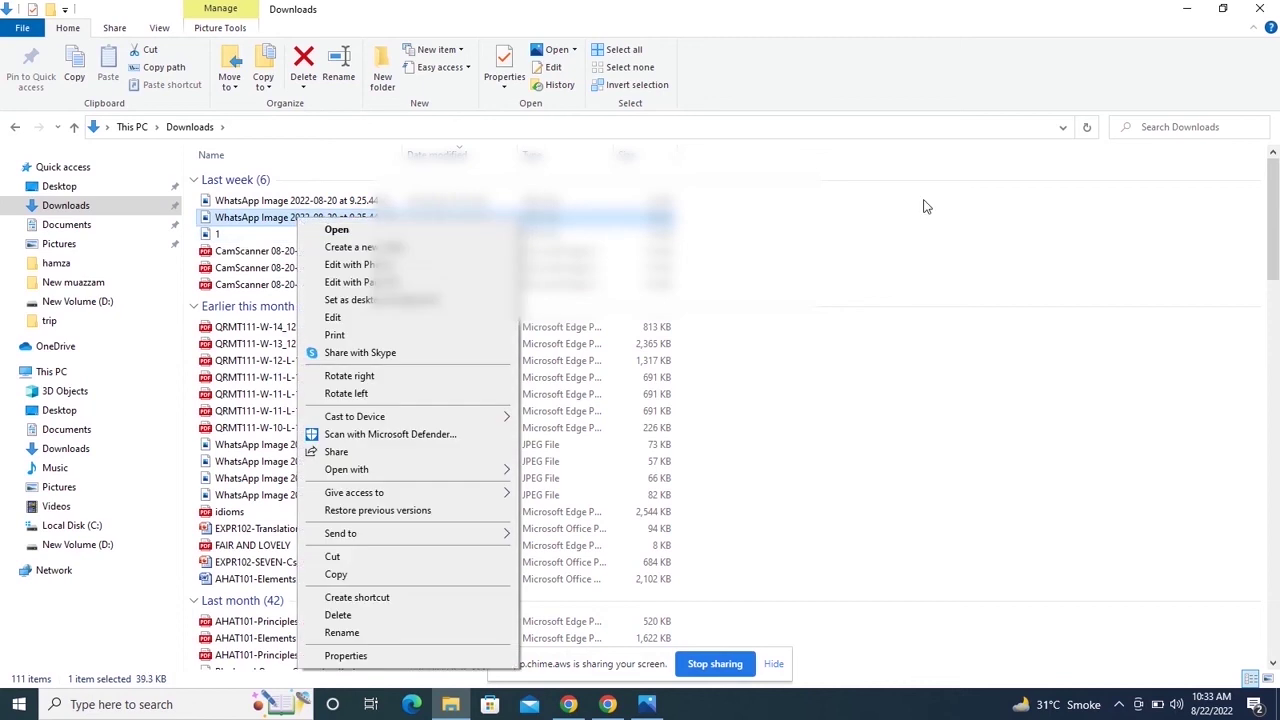
left_click(923, 206)
left_click(303, 220)
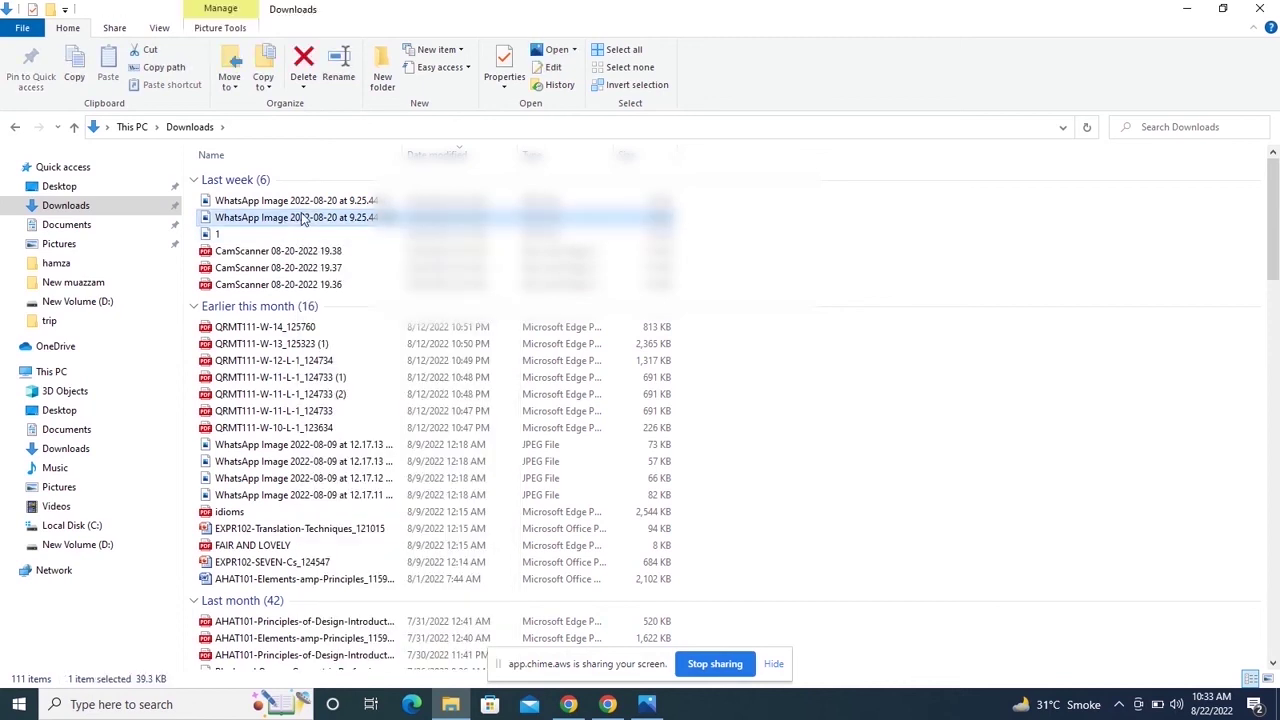
right_click(303, 220)
left_click(813, 277)
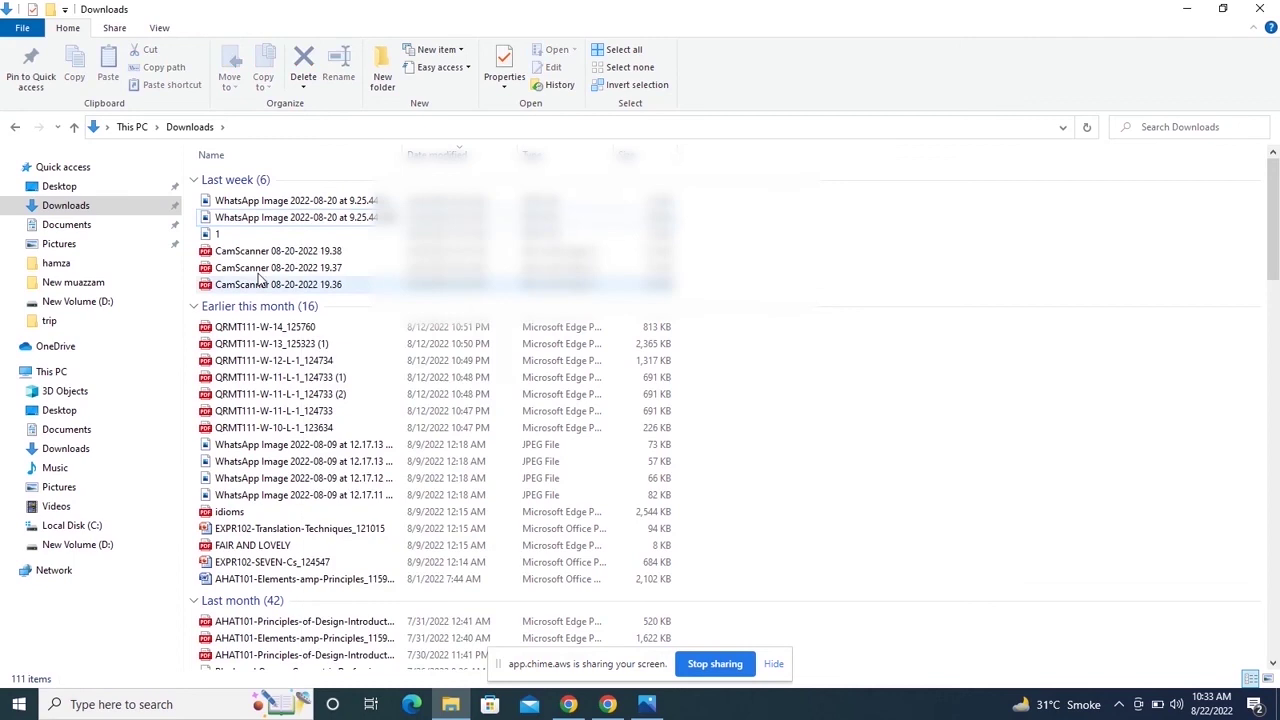
left_click(222, 220)
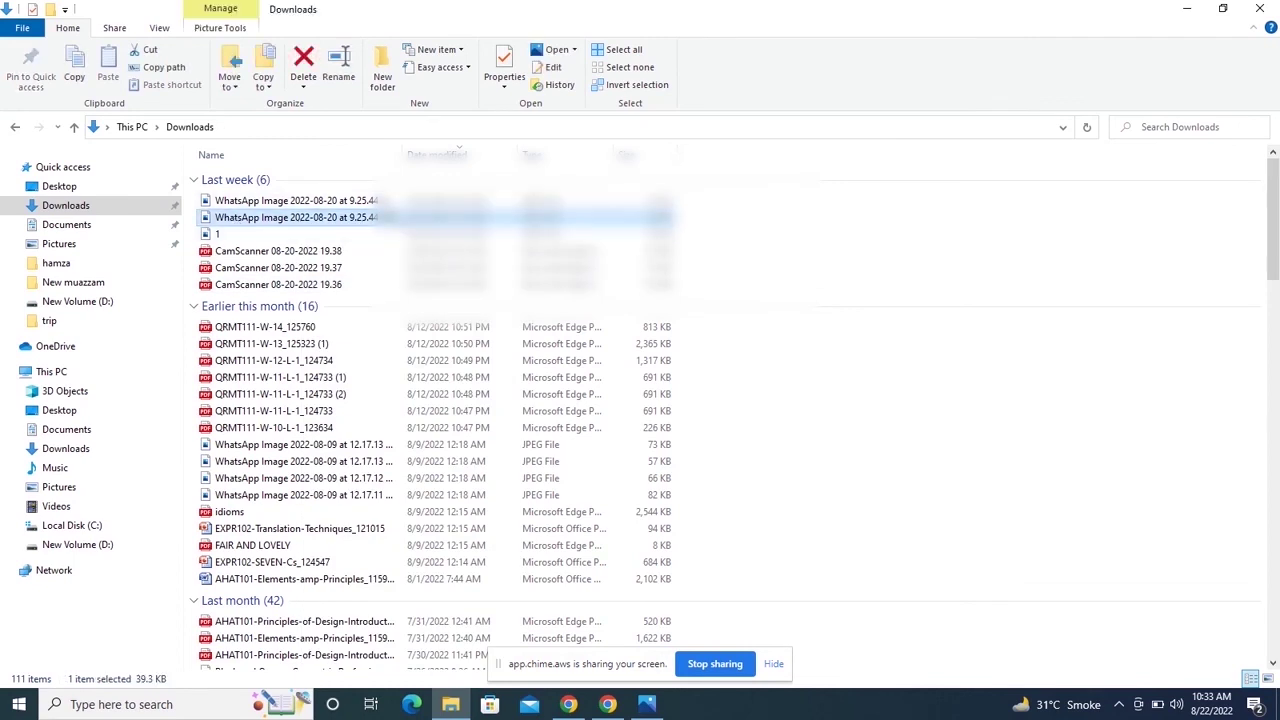
key("F2")
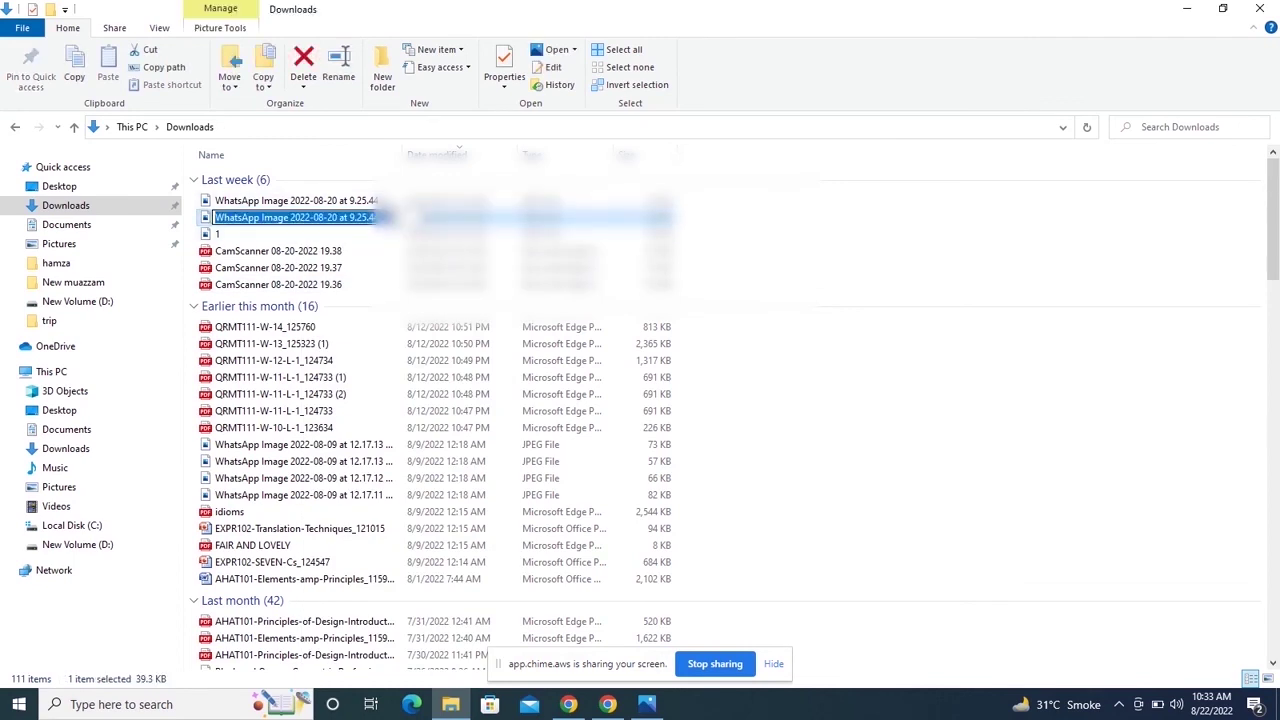
key("BackSpace")
type("2")
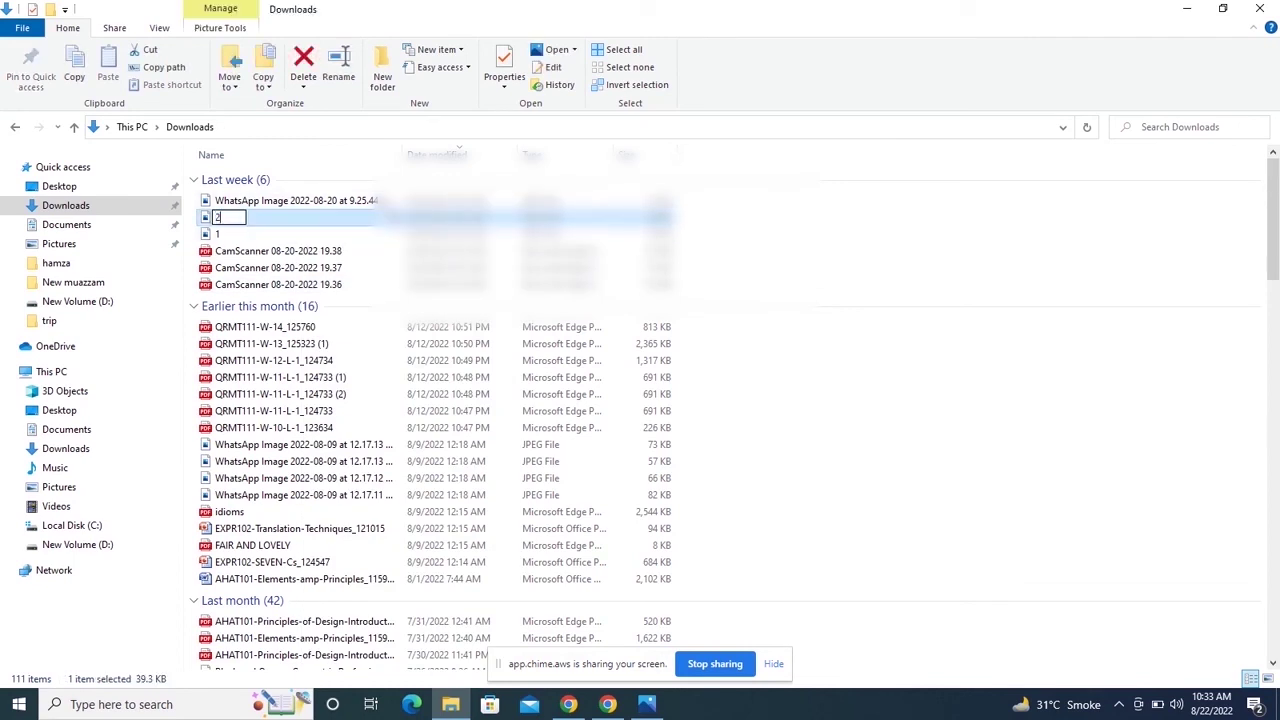
key("Return")
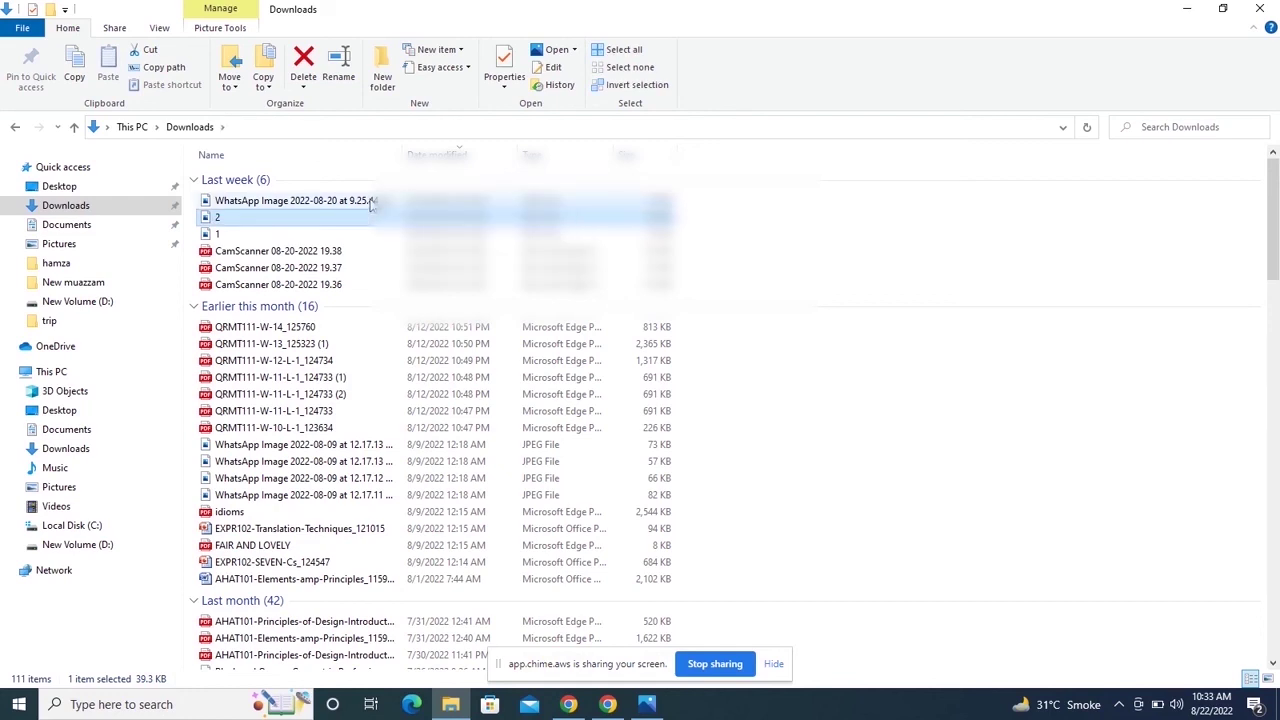
Rename the remaining WhatsApp image to 3
left_click(370, 202)
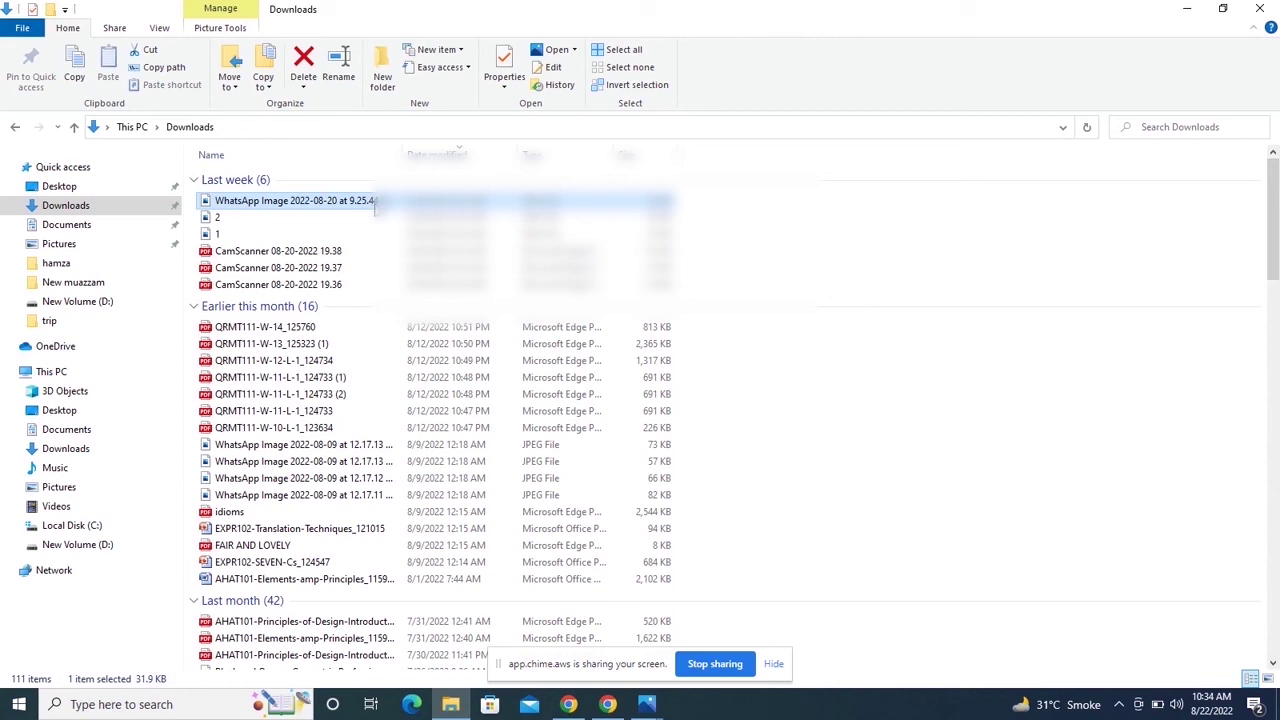
left_click(376, 202)
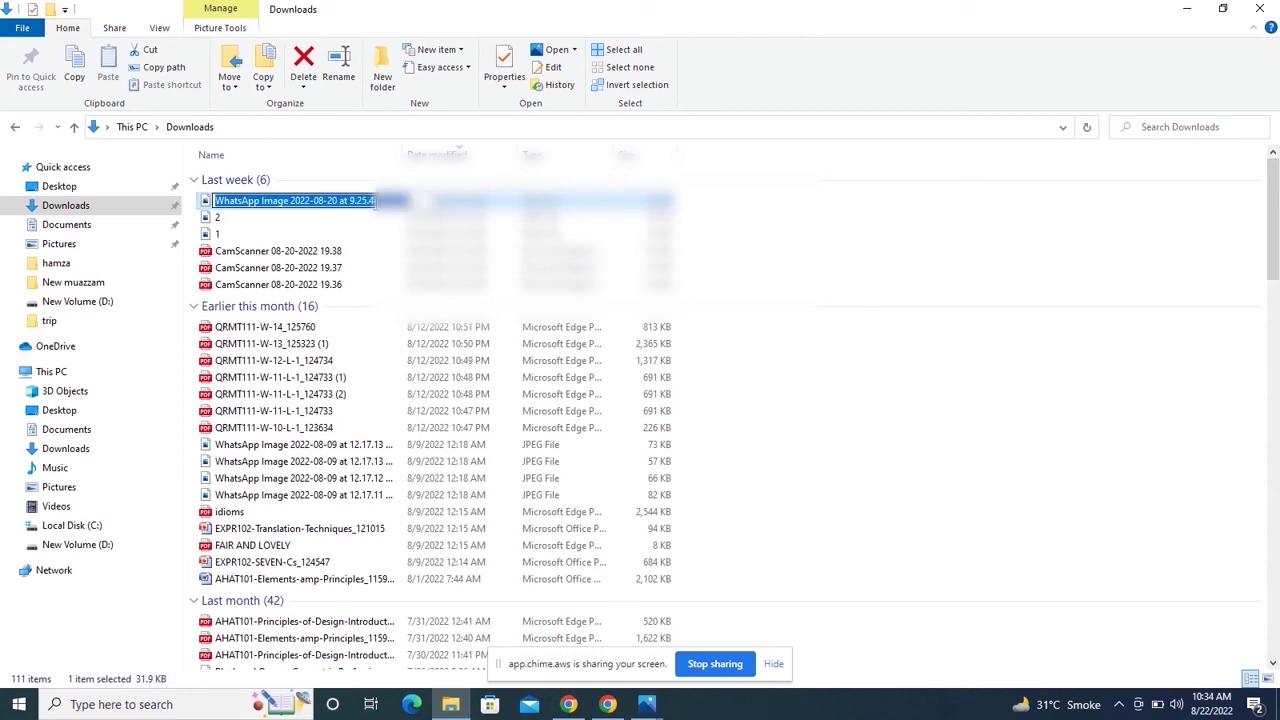
key("BackSpace")
type("3")
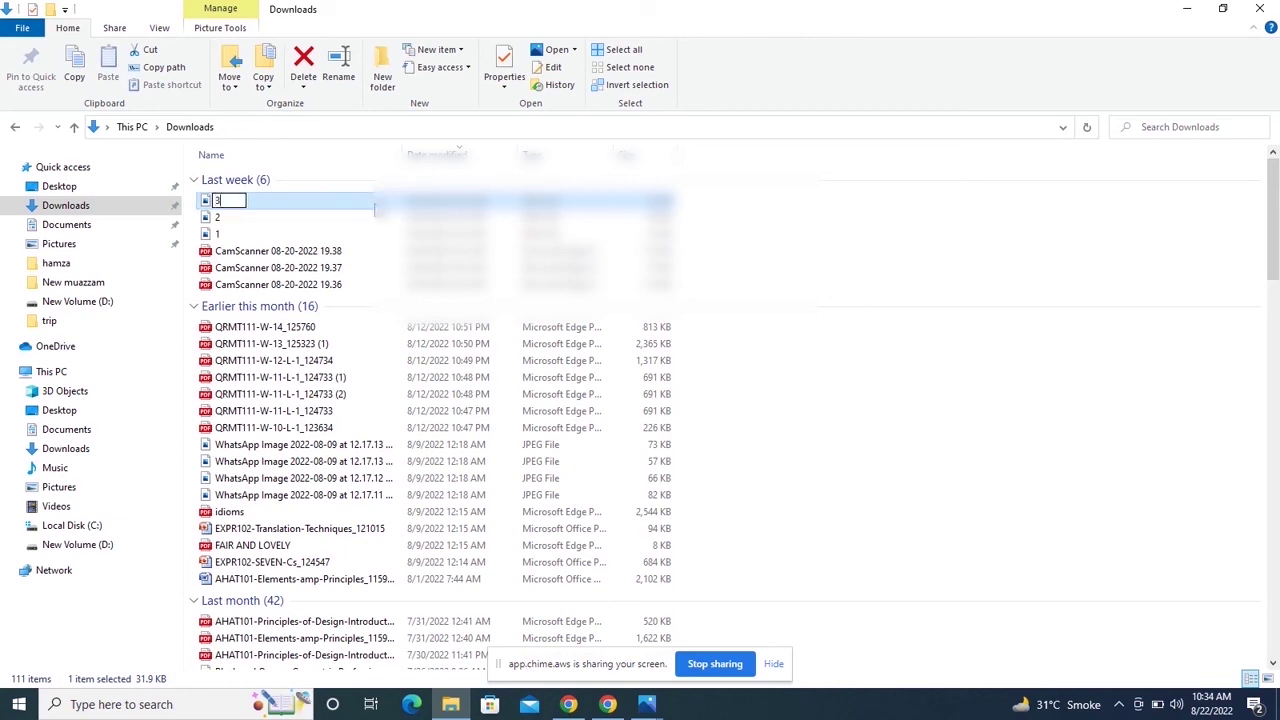
key("Return")
Close the Downloads window and upload file 1 as the national ID front side
left_click(1260, 9)
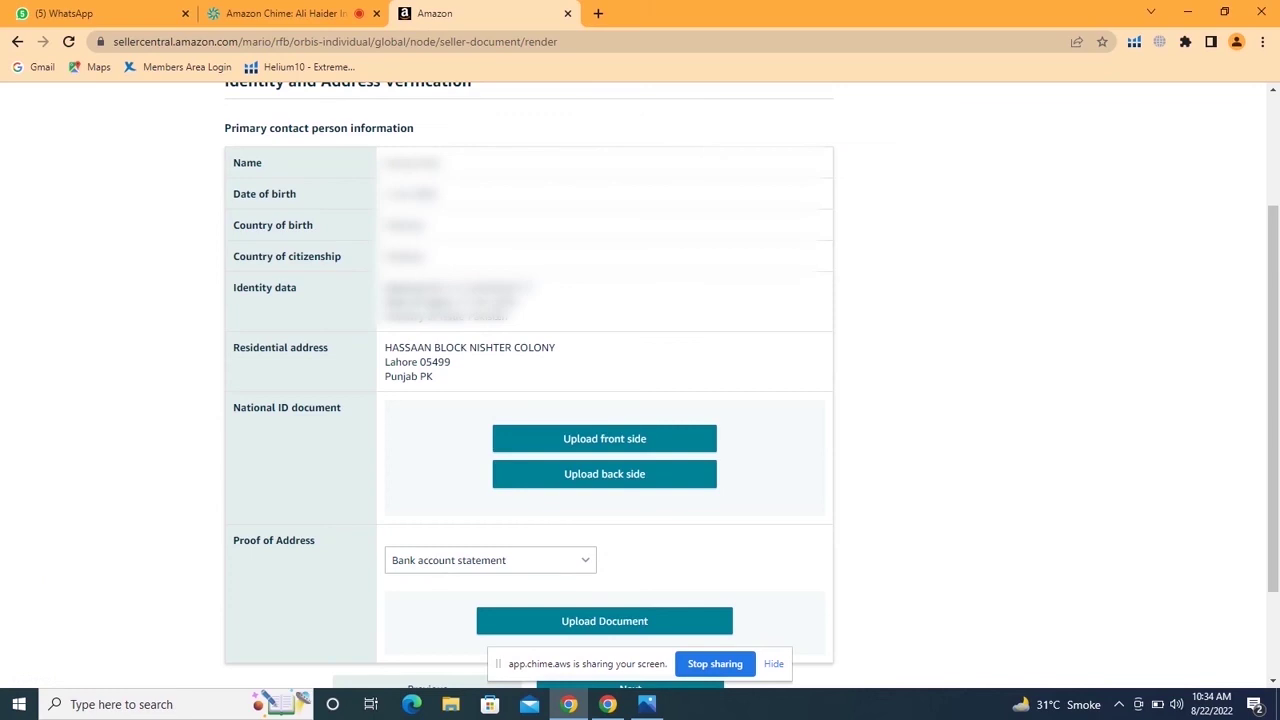
left_click(570, 446)
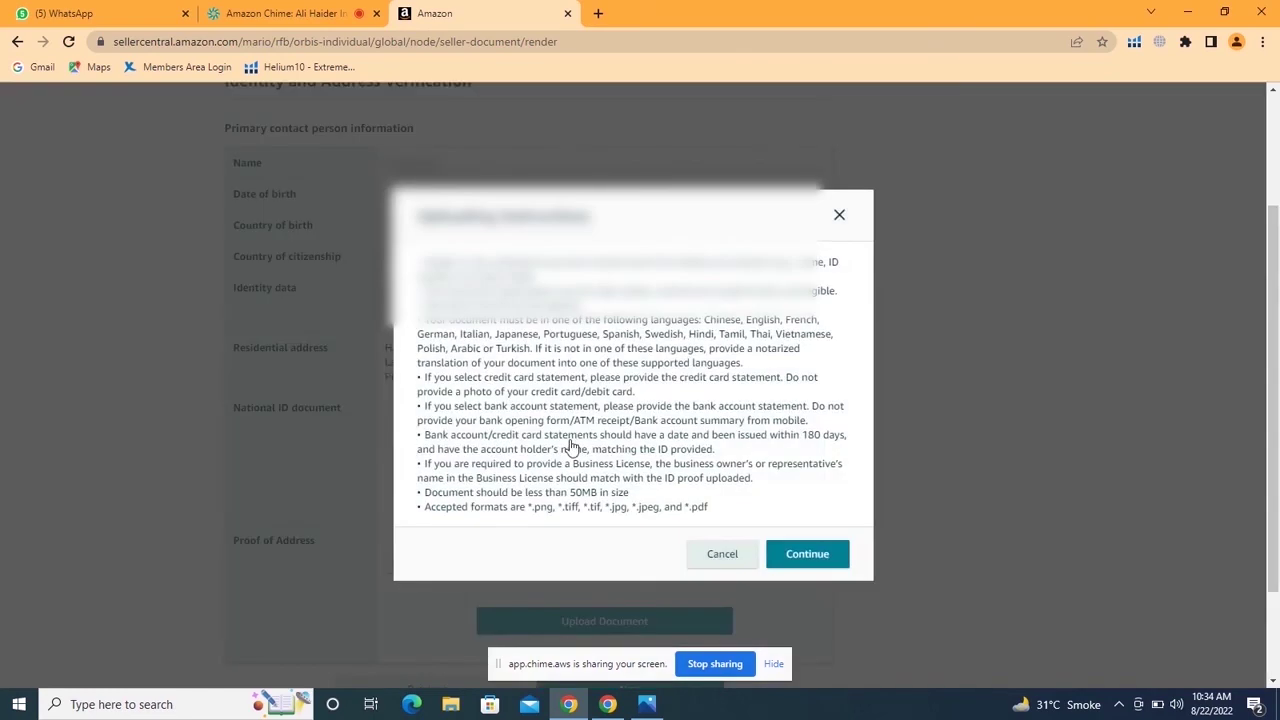
left_click(826, 560)
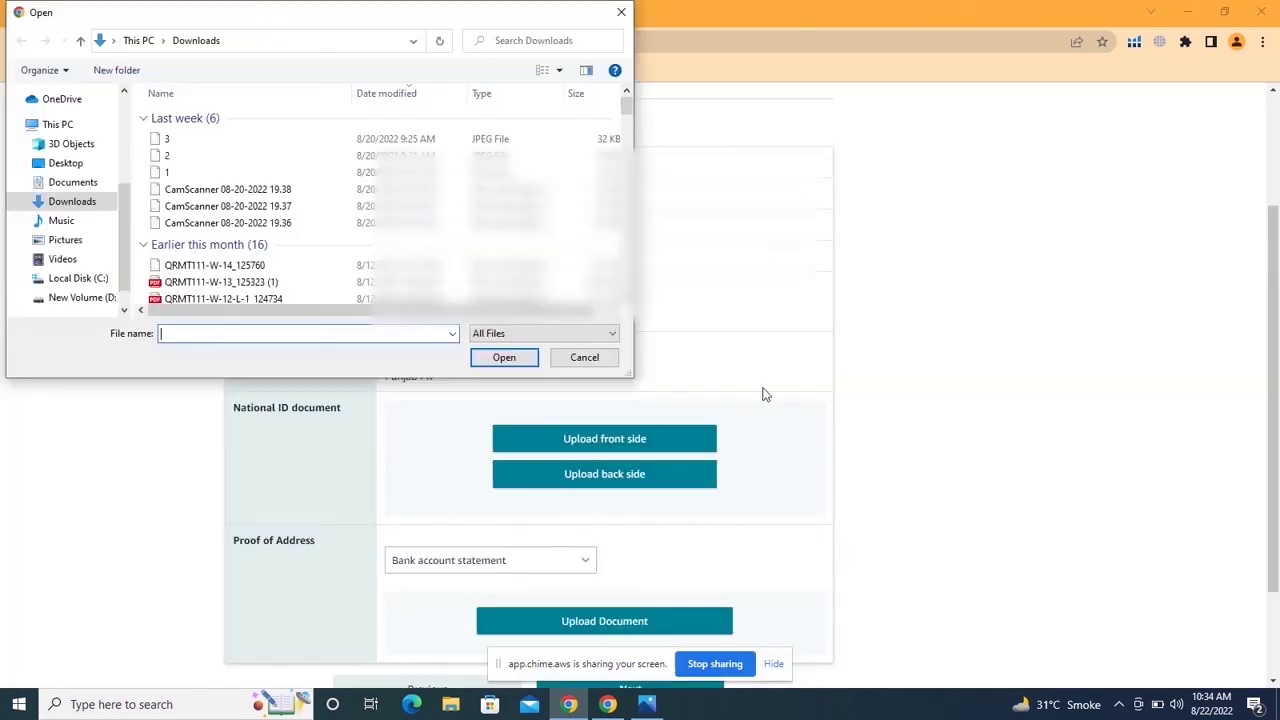
left_click(266, 172)
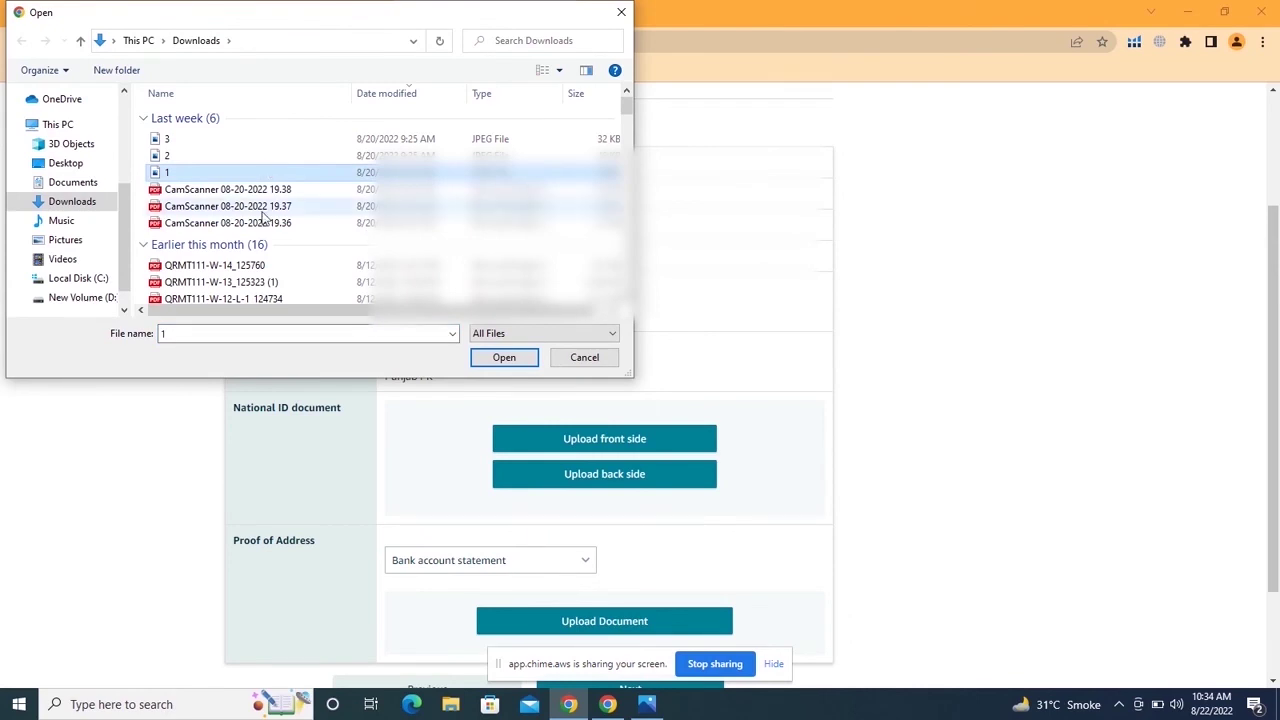
left_click(520, 358)
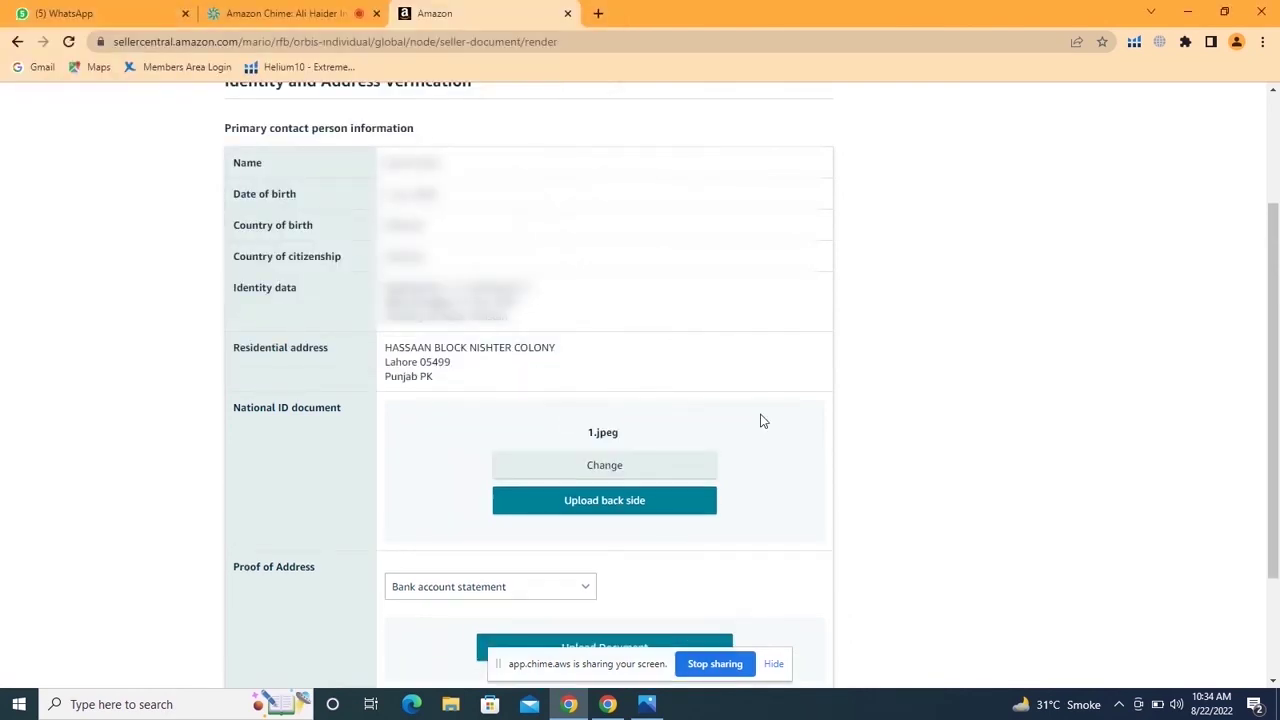
Upload file 2 as the national ID back side
scroll(910, 437, "down", 1)
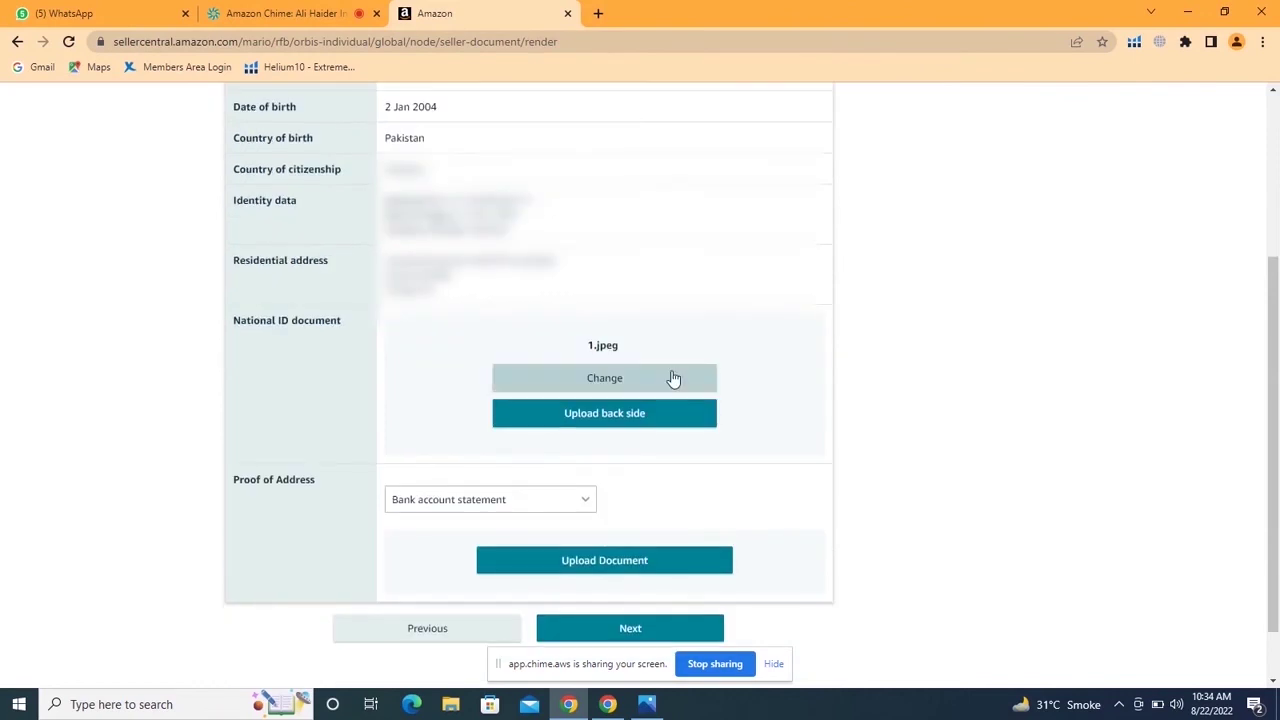
left_click(646, 427)
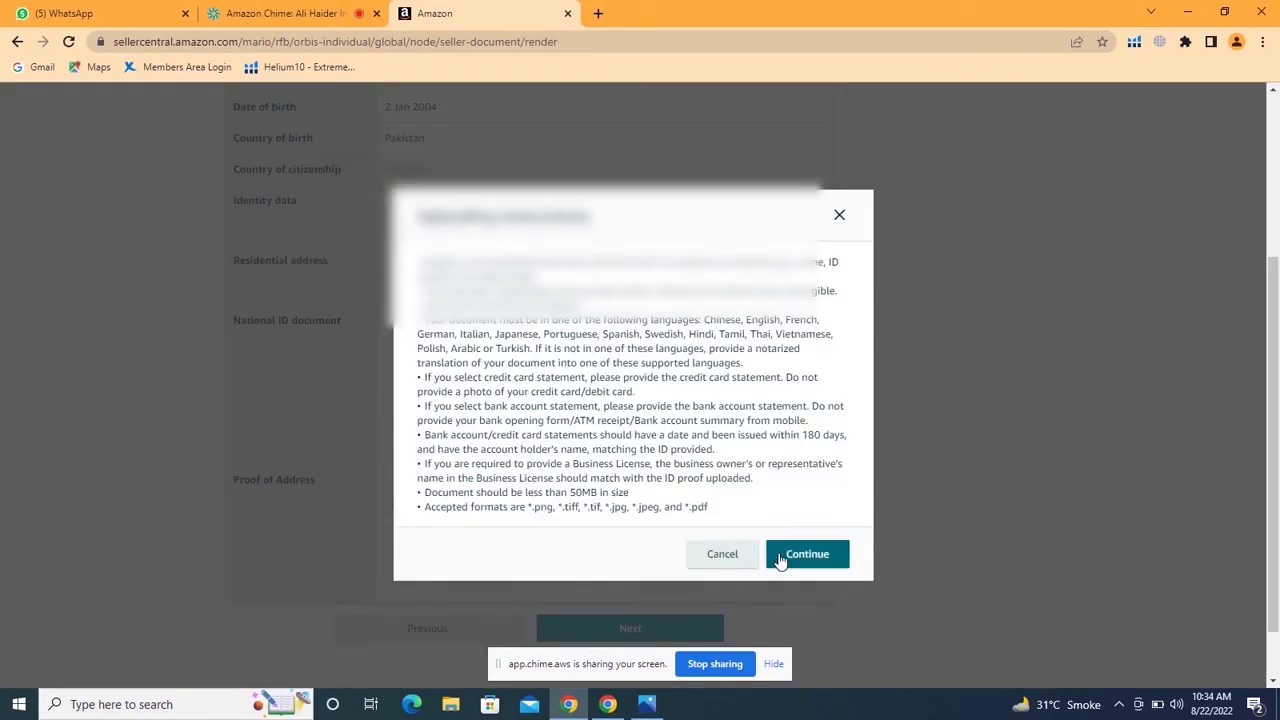
left_click(784, 561)
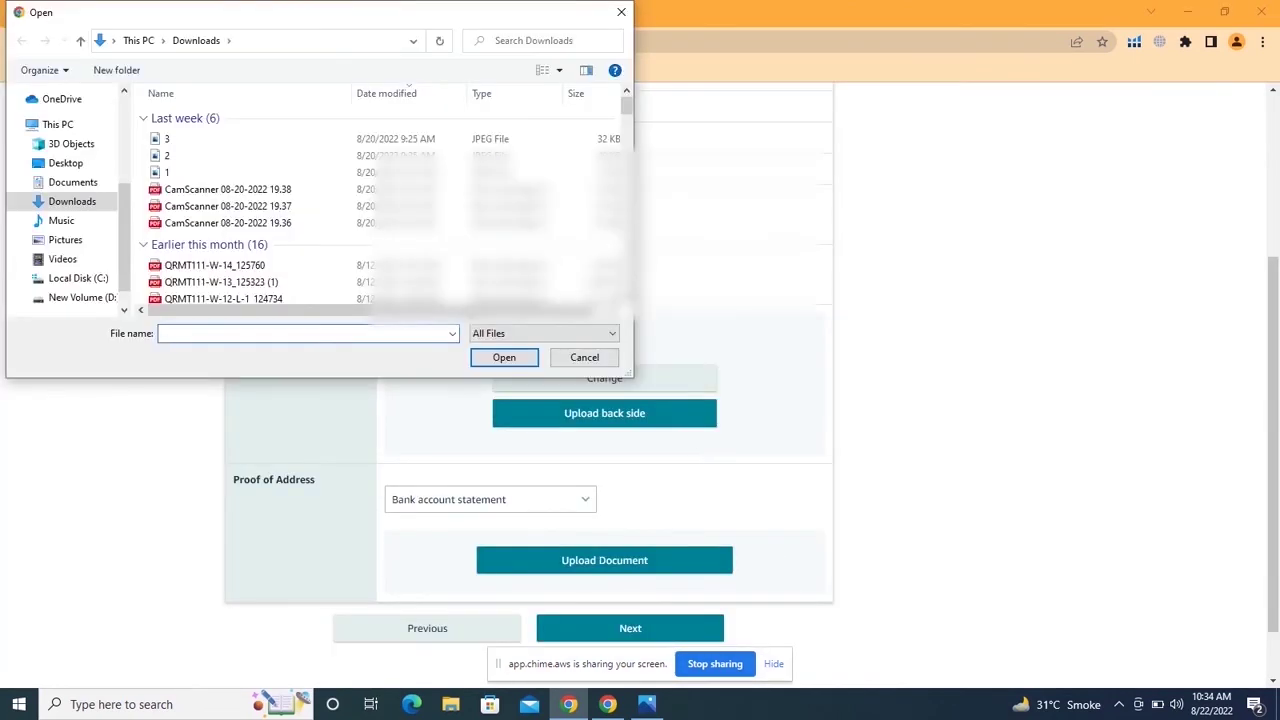
left_click(295, 157)
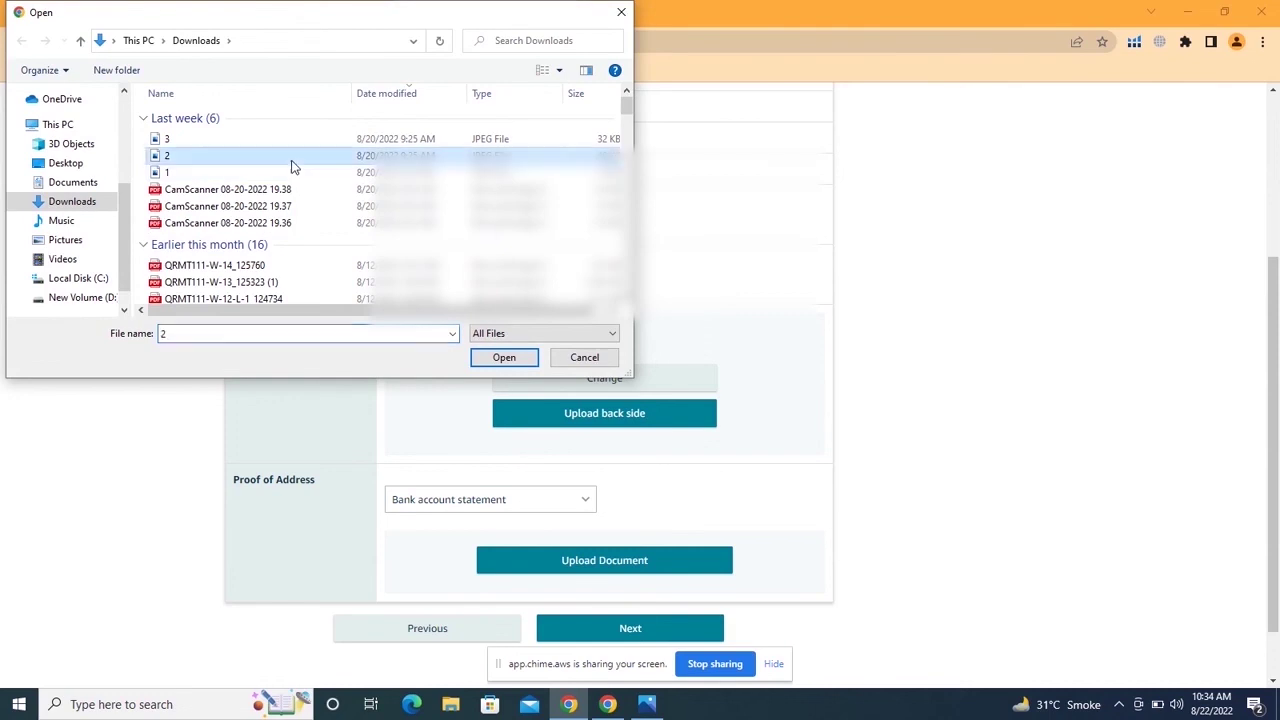
left_click(498, 358)
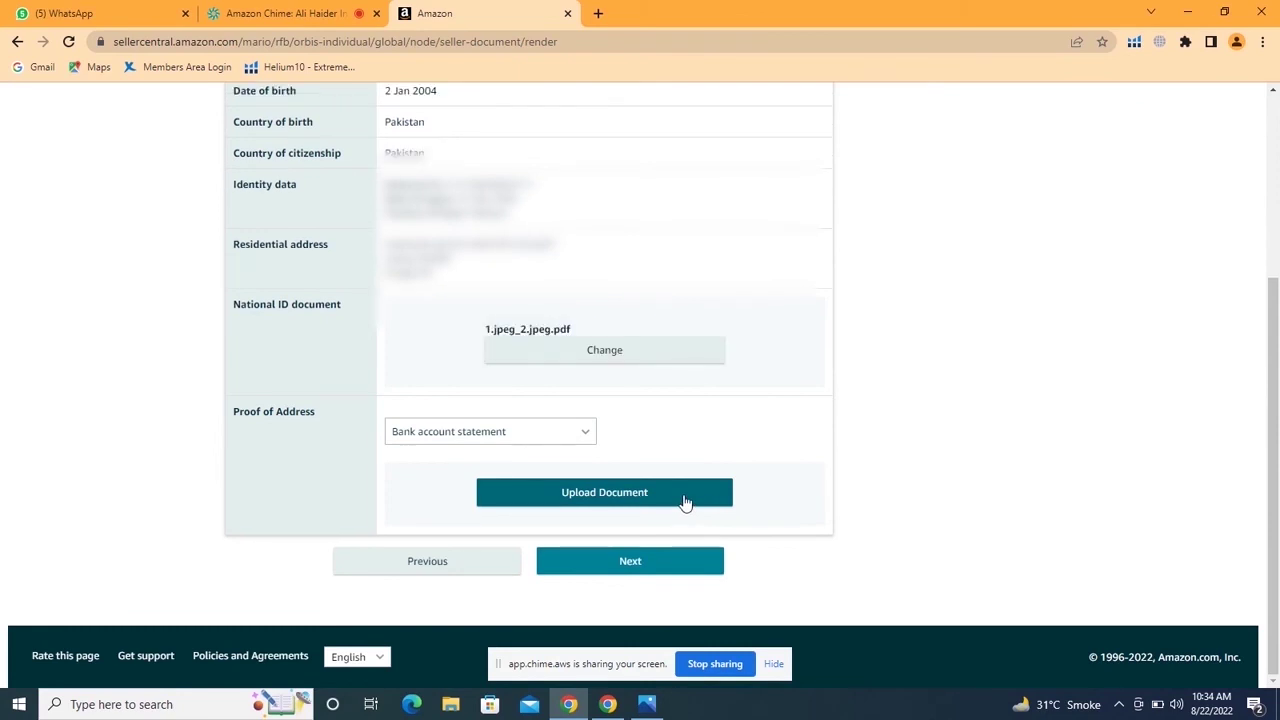
Upload 3.jpeg as the bank account statement for proof of address and submit with Next
left_click(684, 502)
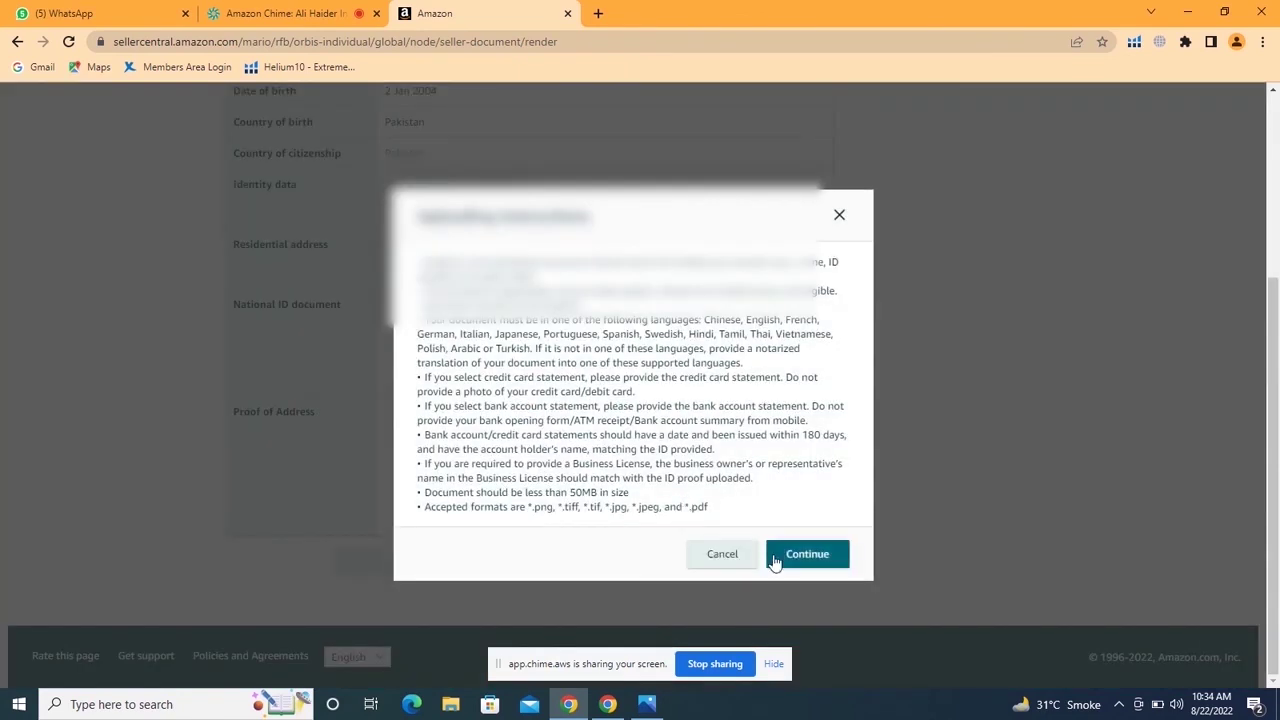
left_click(777, 563)
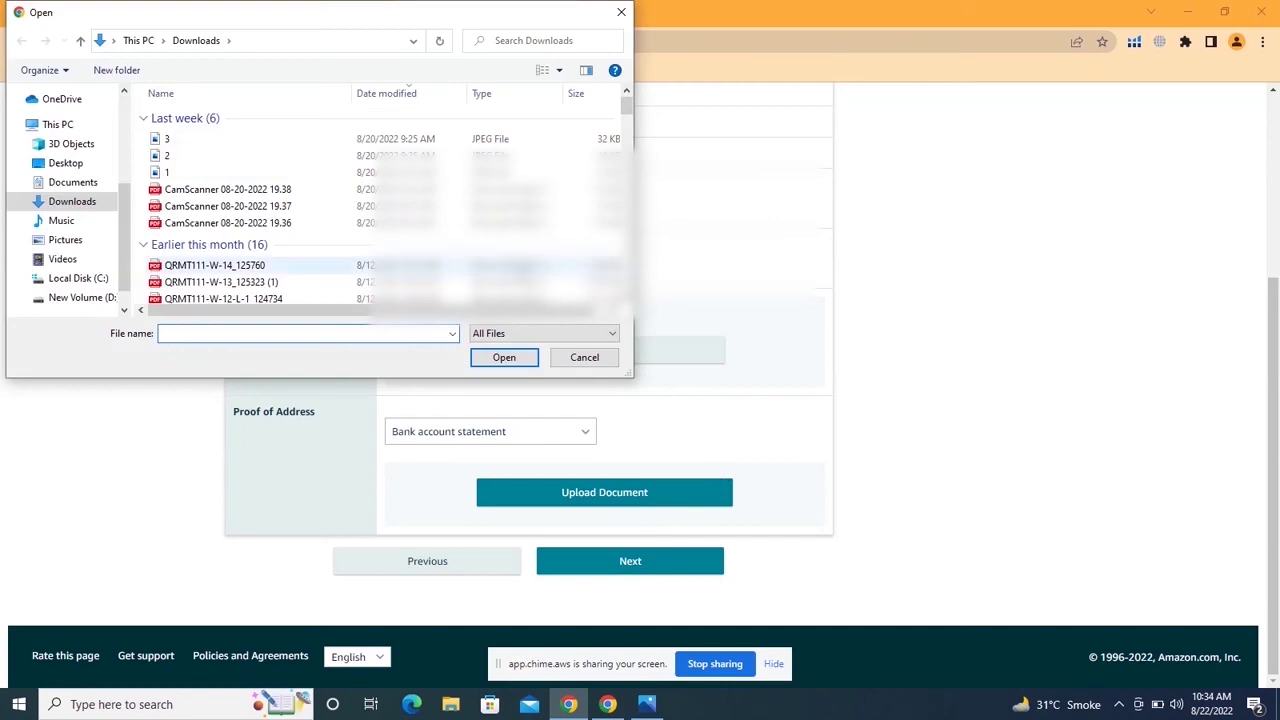
left_click(313, 138)
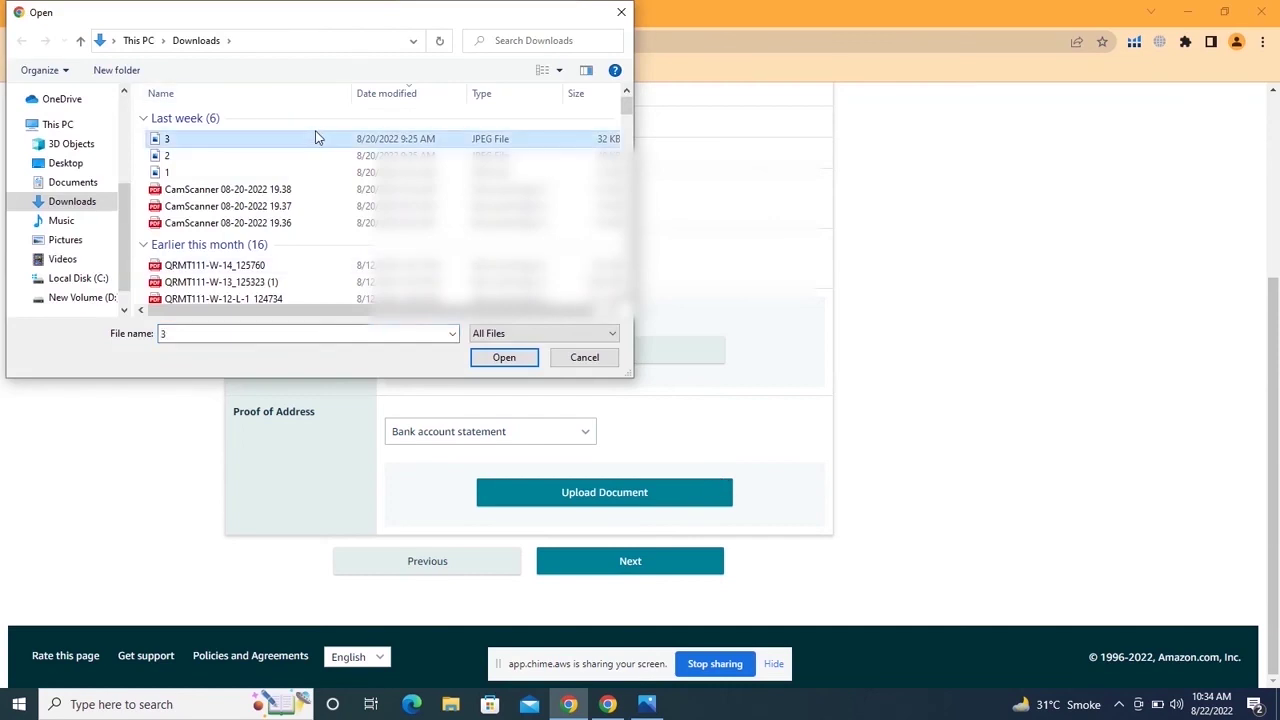
left_click(496, 364)
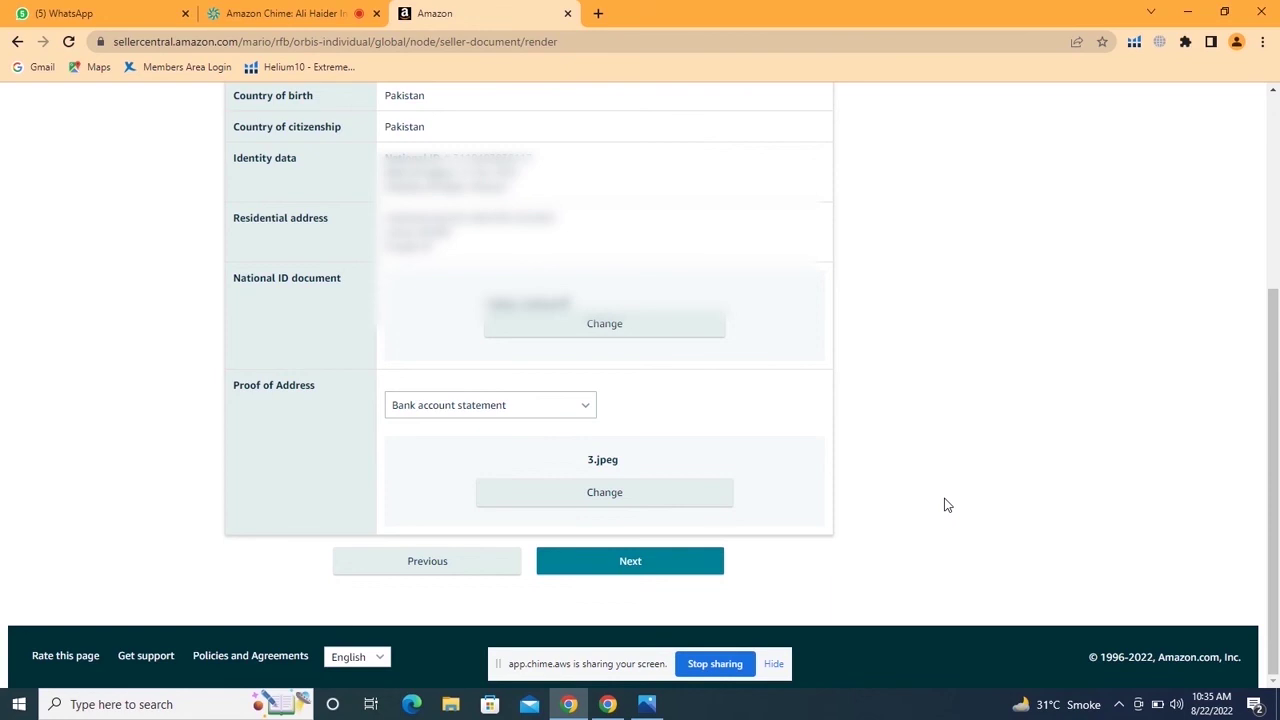
left_click(653, 572)
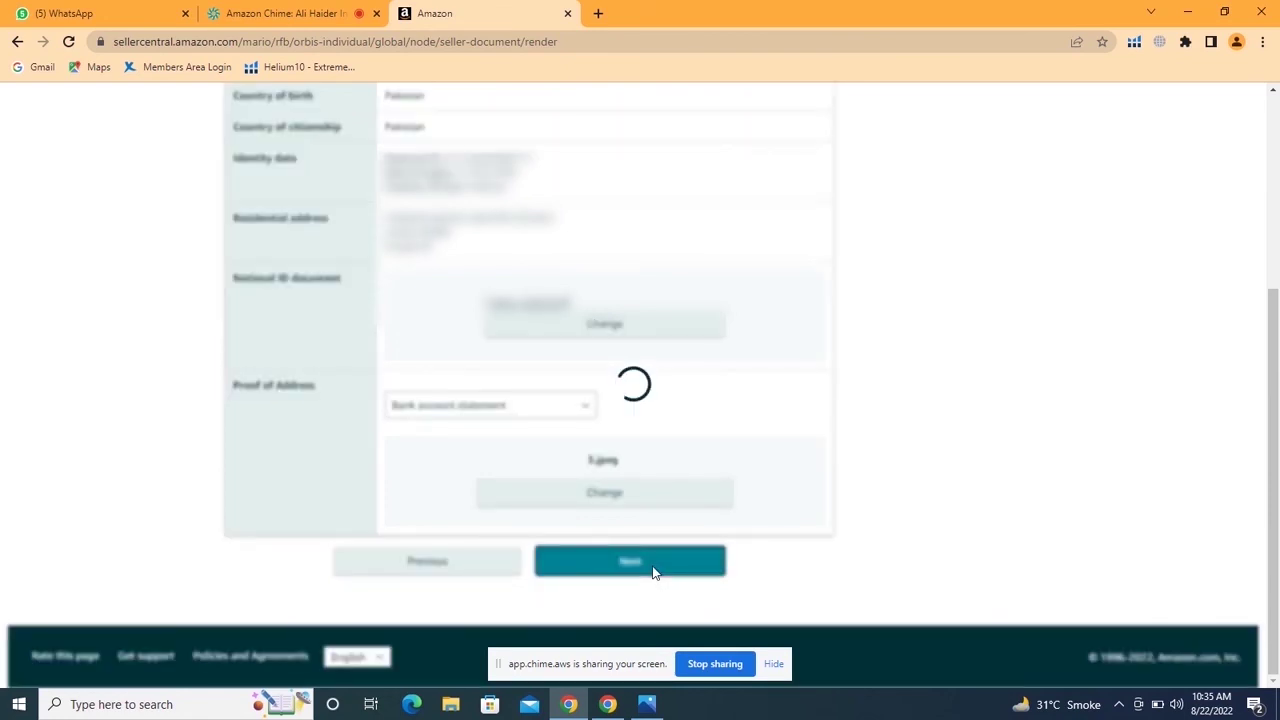